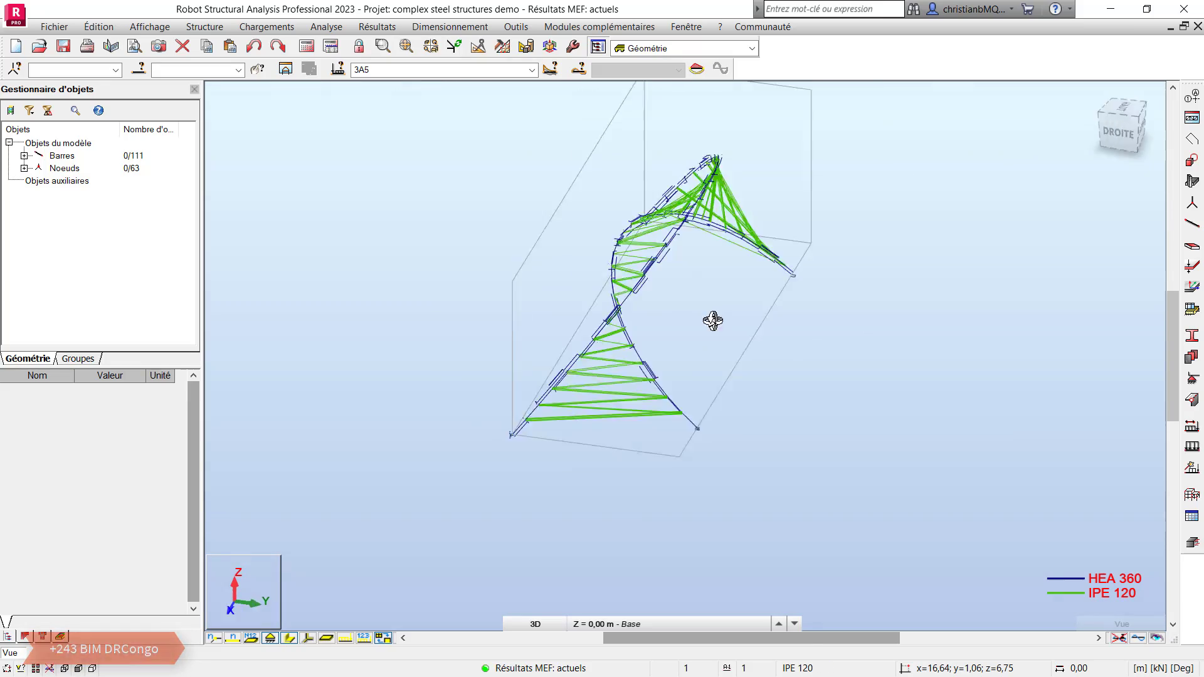
Step: Examine the finished curved steel structure with its HEA 360 and IPE 120 bars from several angles
drag(713, 321, 339, 567)
scroll(511, 255, up, 5)
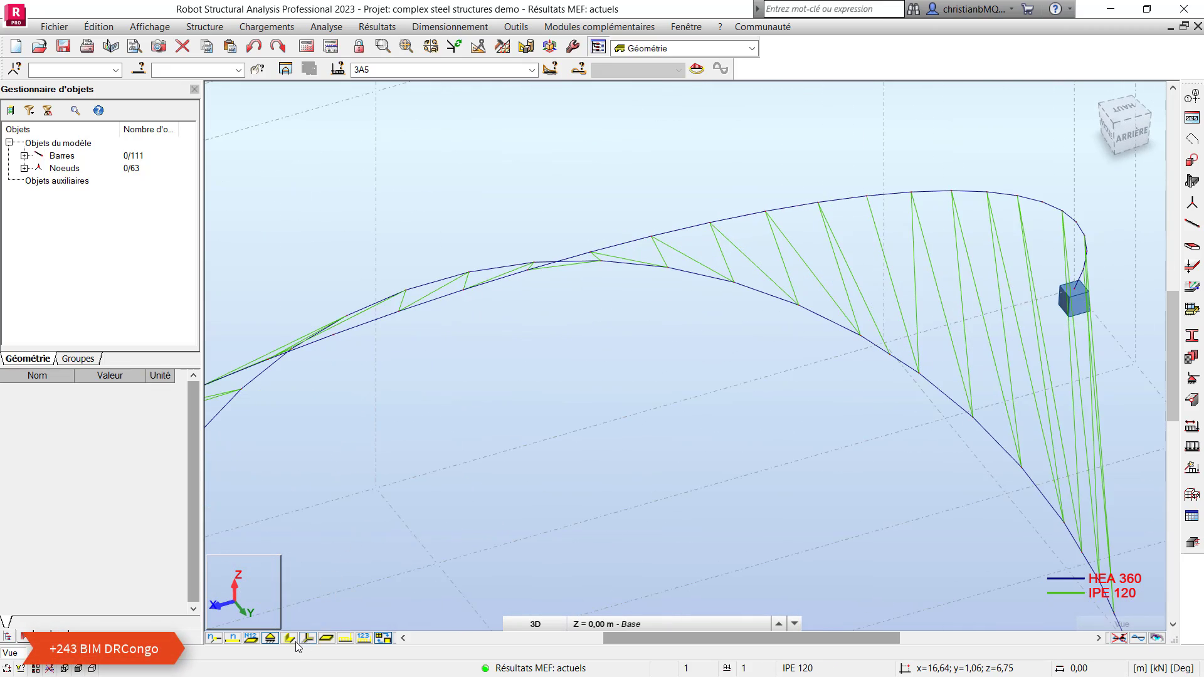
drag(589, 236, 653, 271)
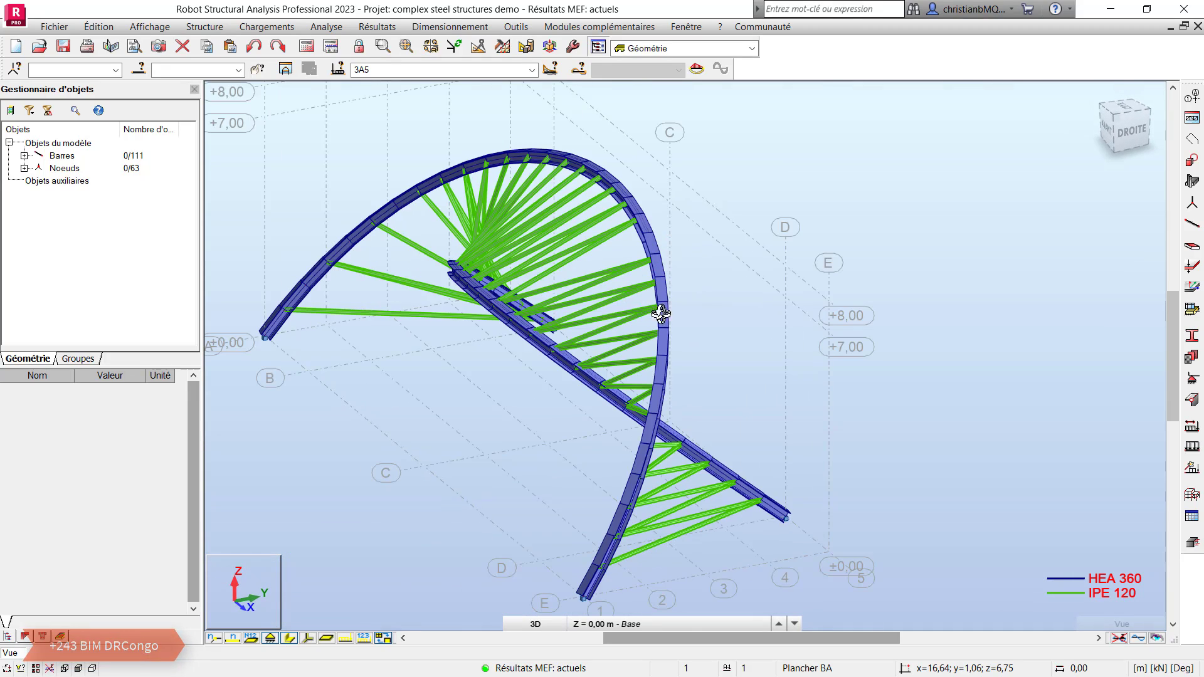
drag(661, 314, 680, 287)
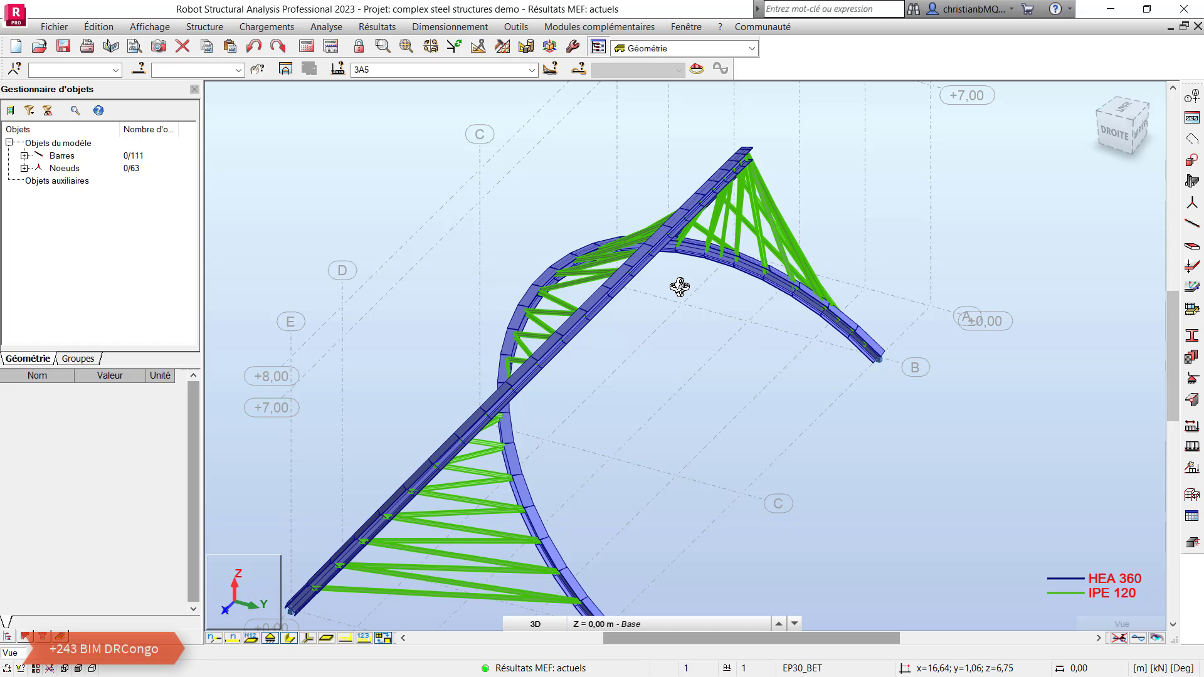
drag(627, 443, 611, 528)
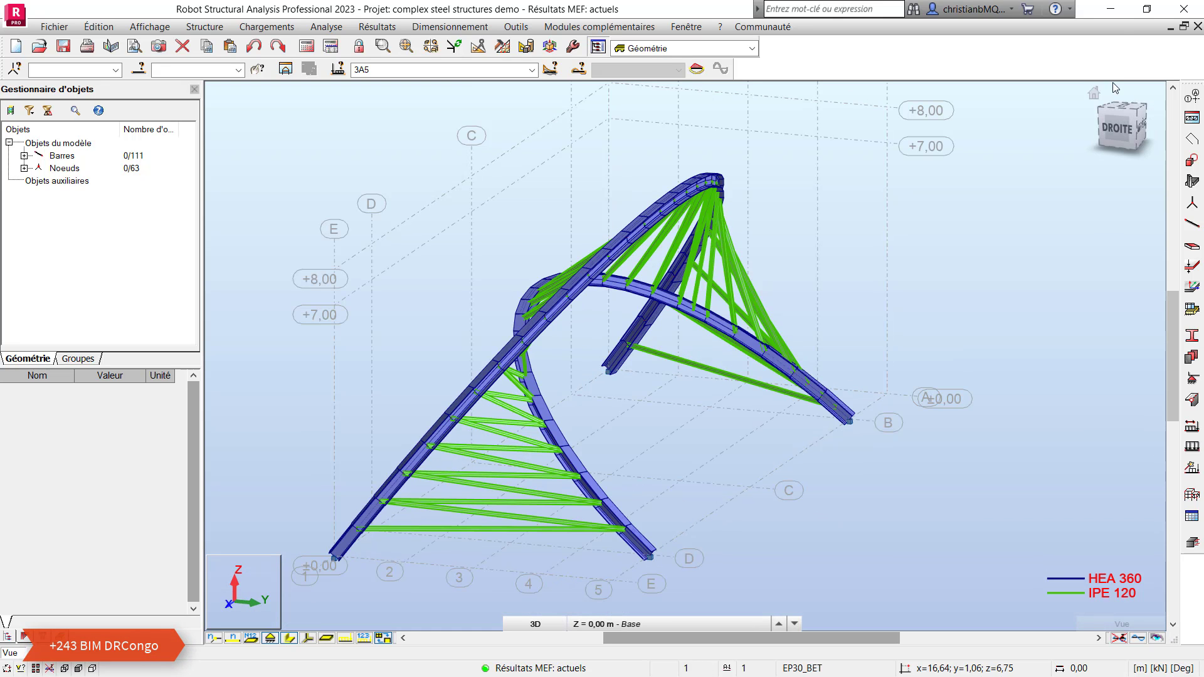
Step: Switch to the other Robot Structural Analysis window containing the complex steel structures project with only its construction grid
click(1110, 9)
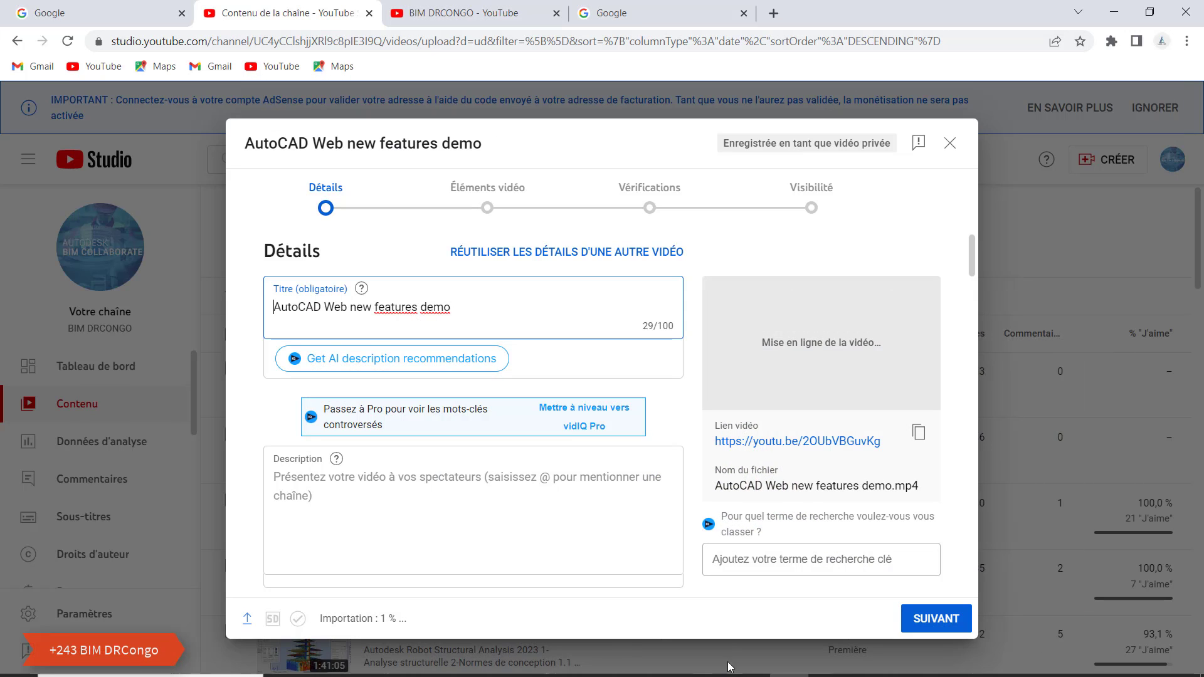
mouse_move(710, 661)
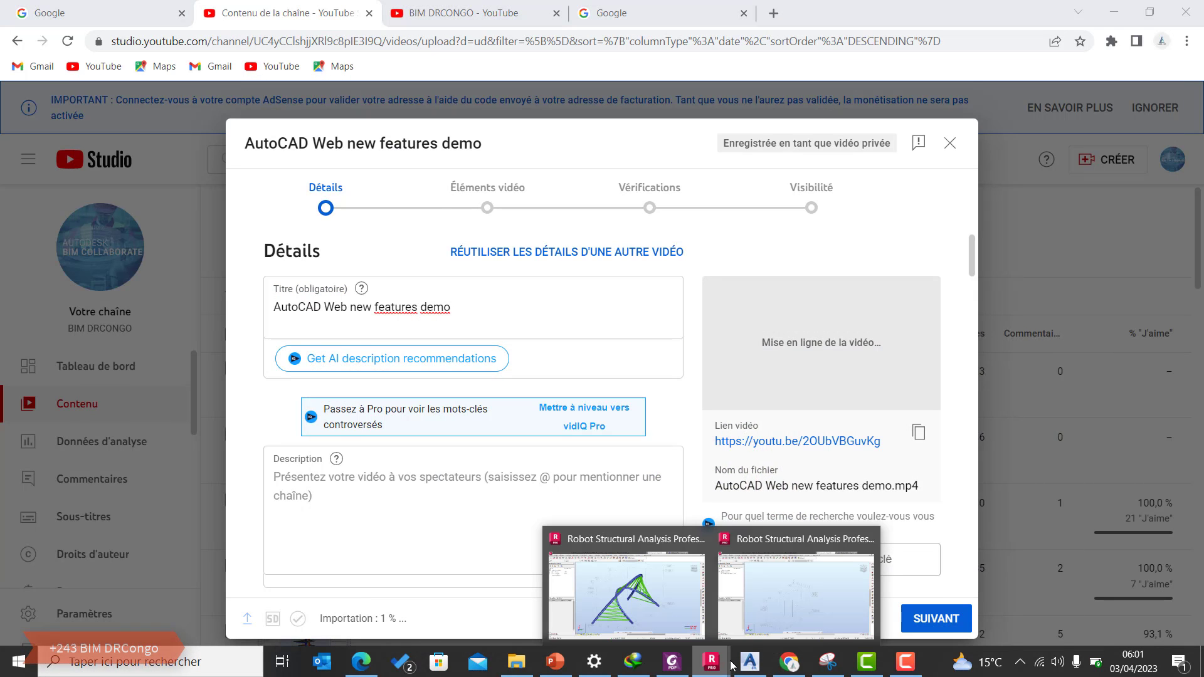
click(795, 599)
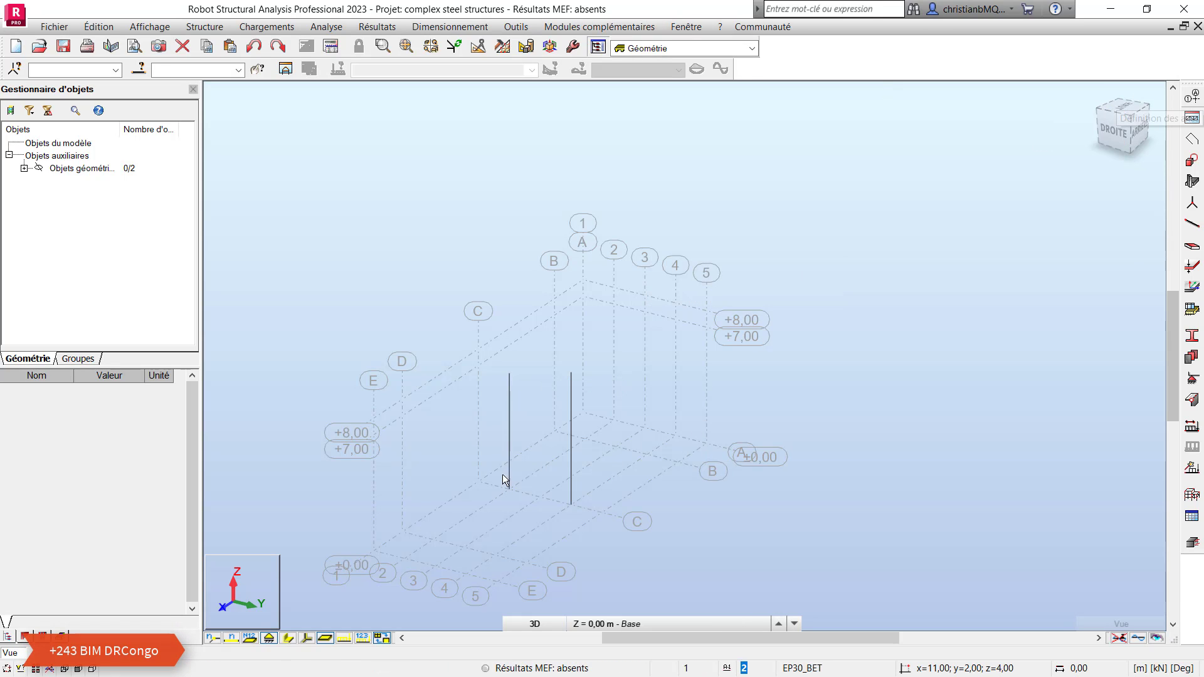
Step: Review the construction line positions along the X, Y and Z axes and close their definition
scroll(455, 553, up, 2)
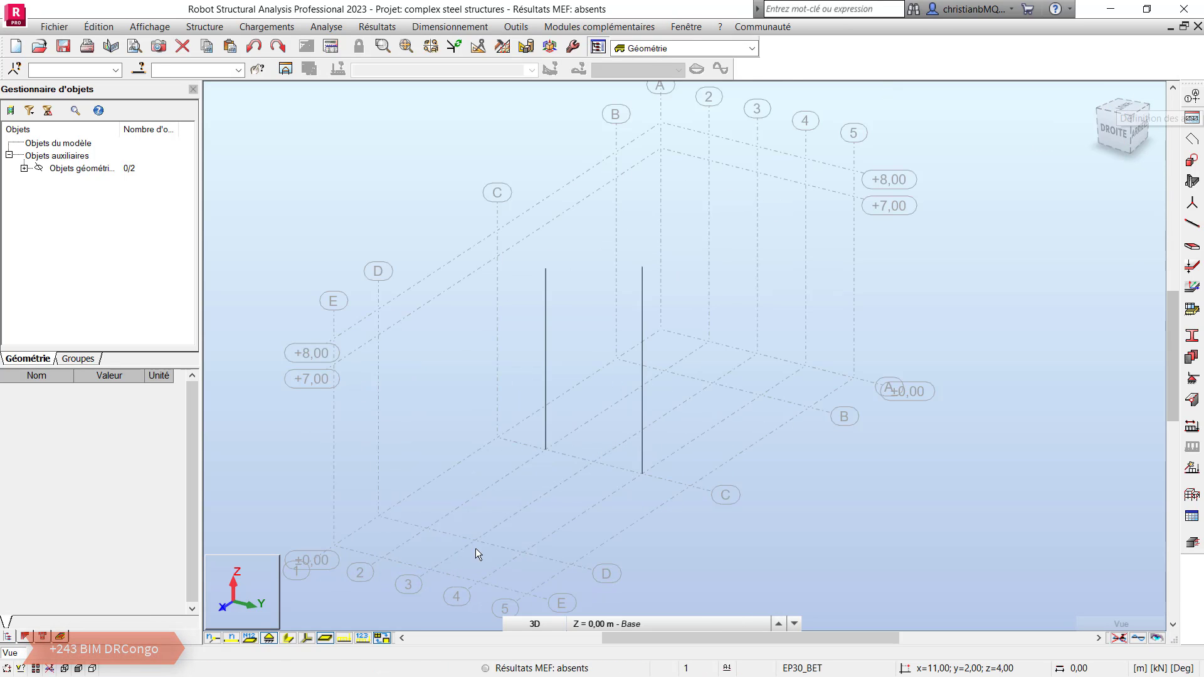
click(1191, 99)
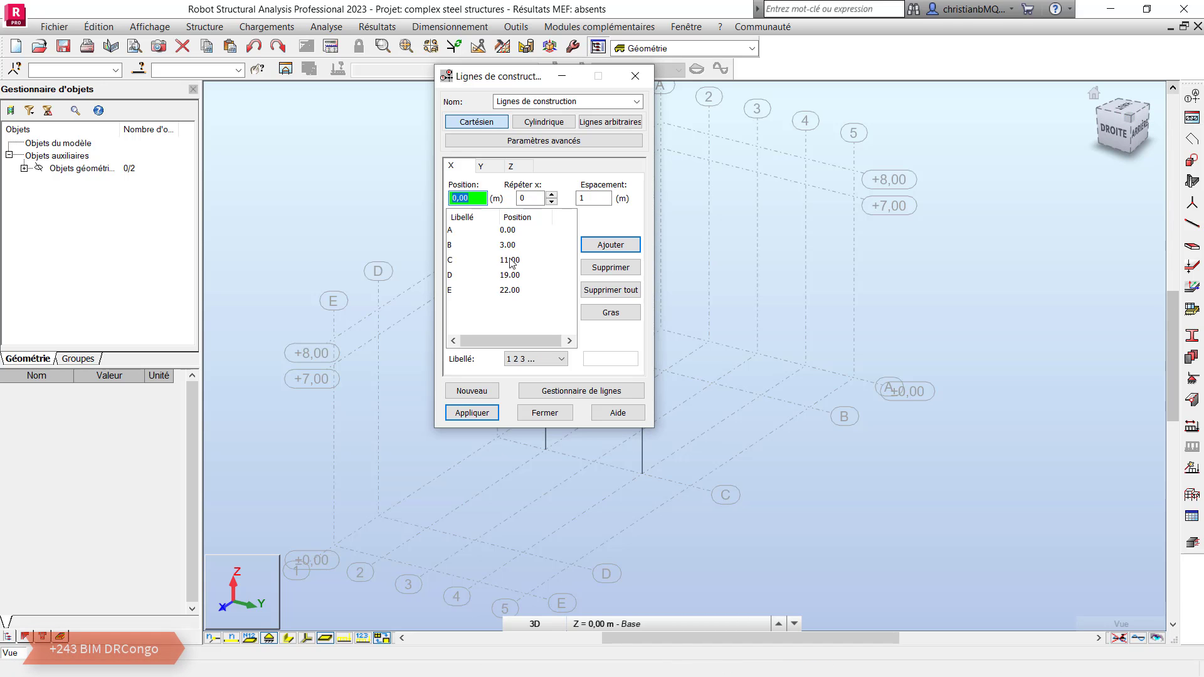
click(483, 168)
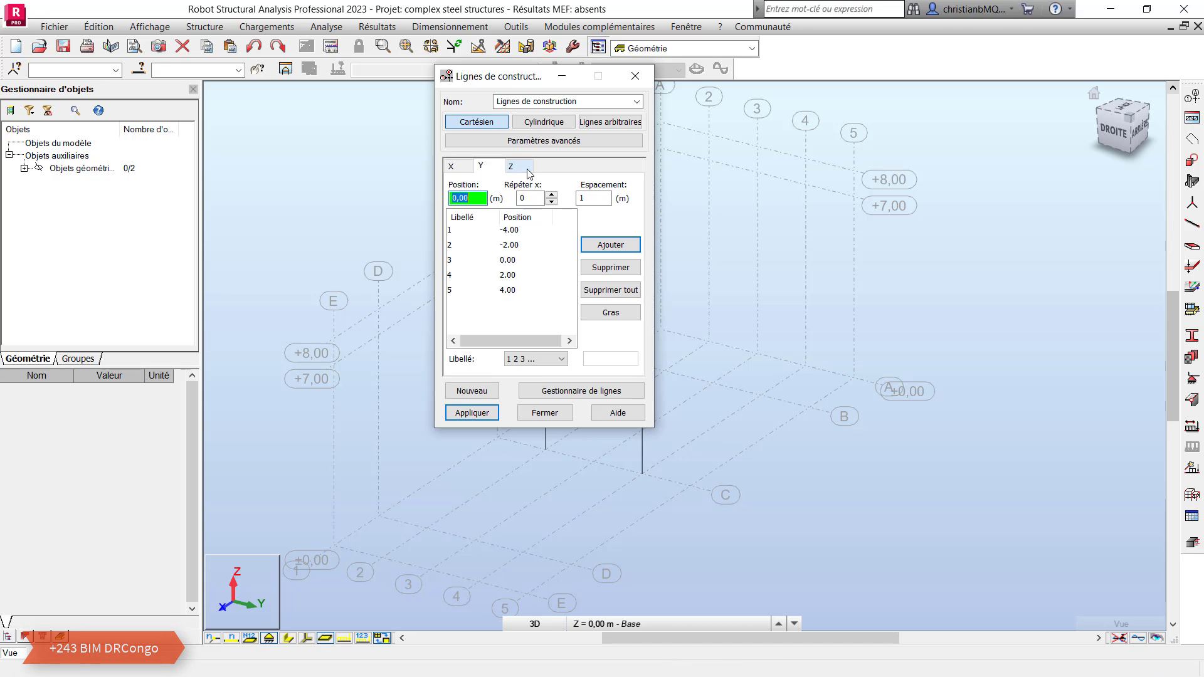
click(514, 167)
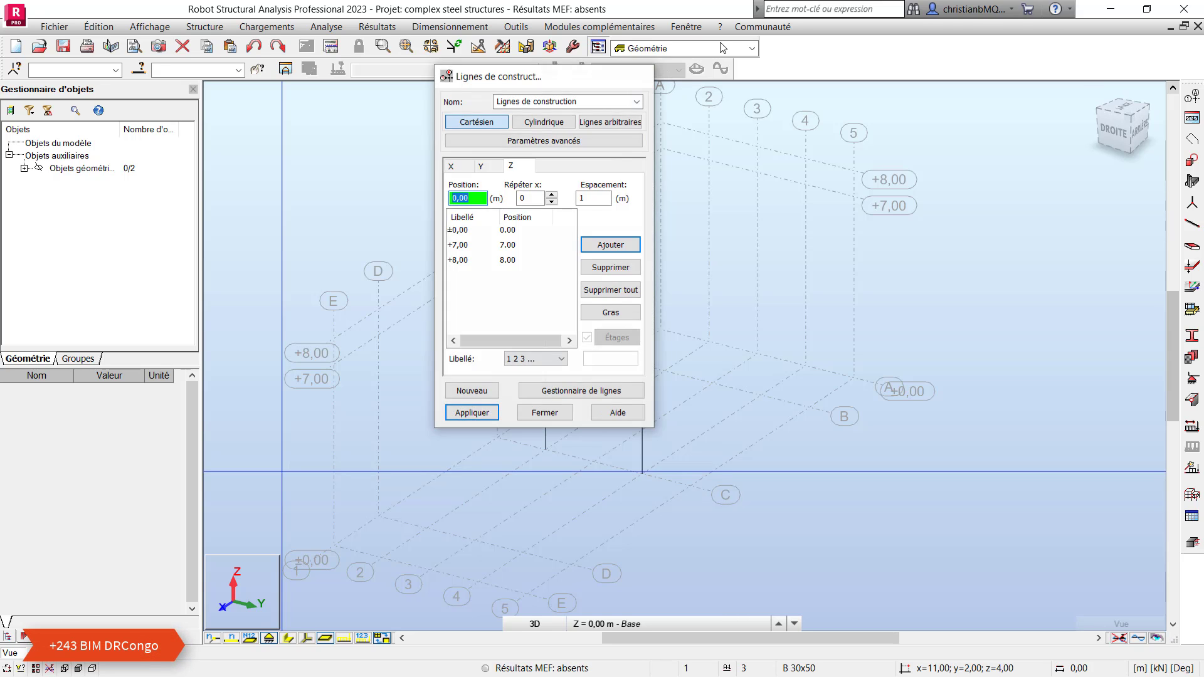
click(635, 76)
Step: Open the task preferences and review the force units, materials and catalogue settings
click(516, 28)
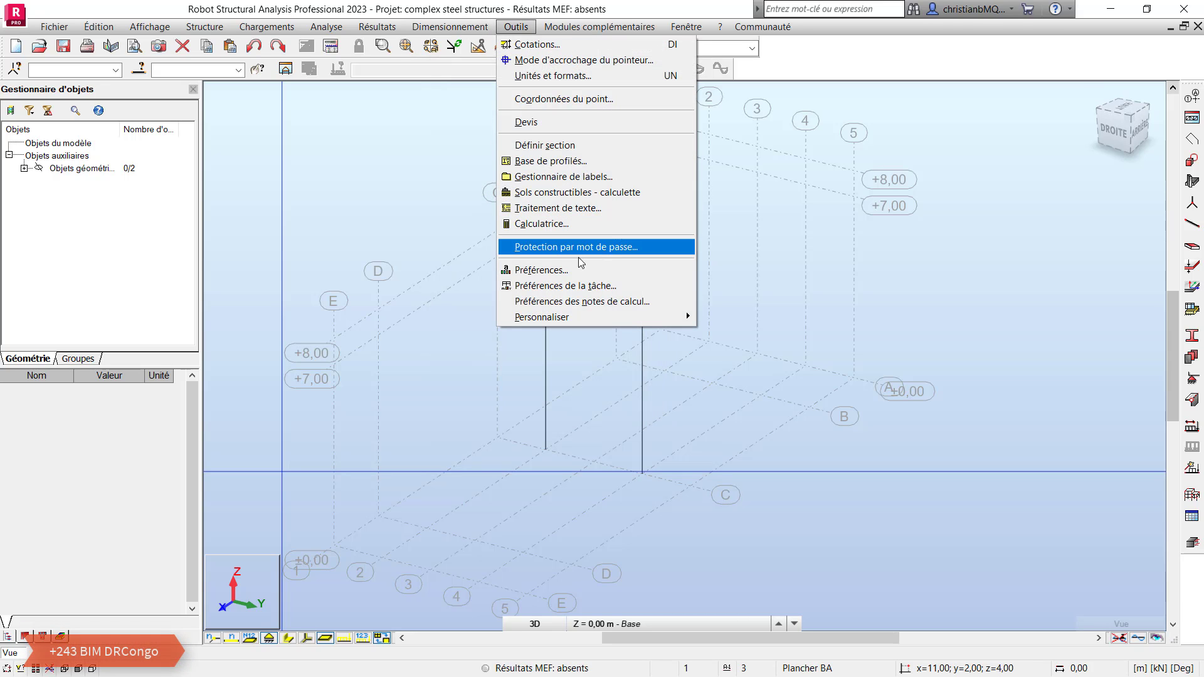
click(552, 287)
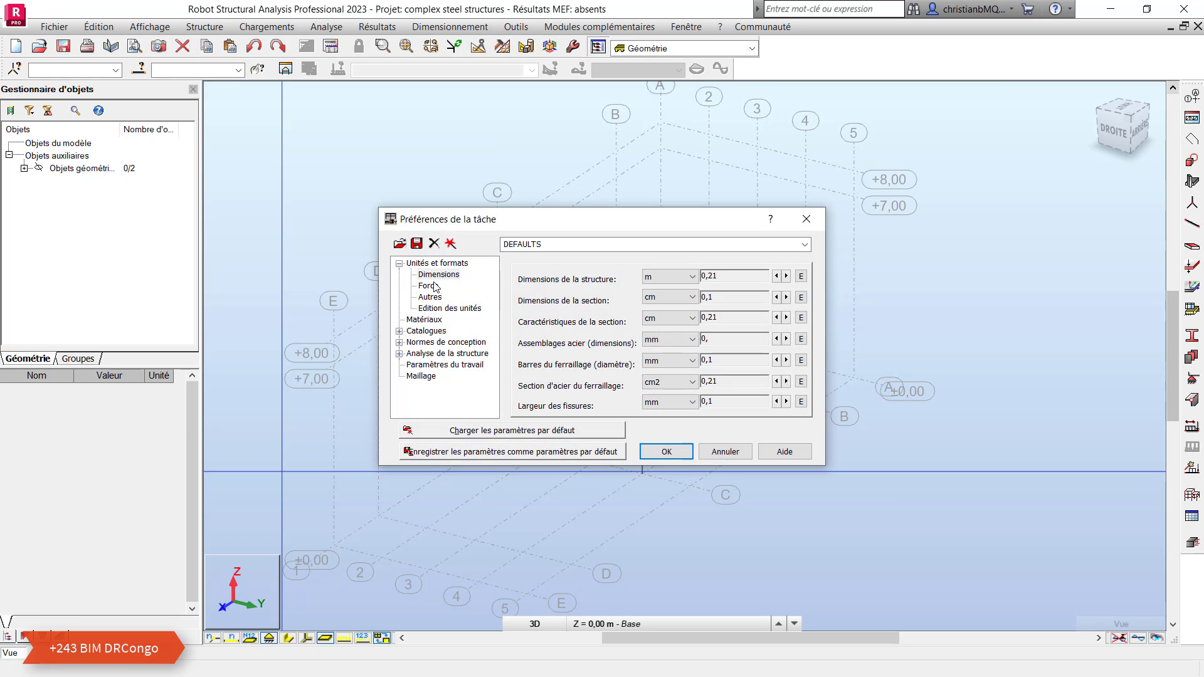
click(429, 286)
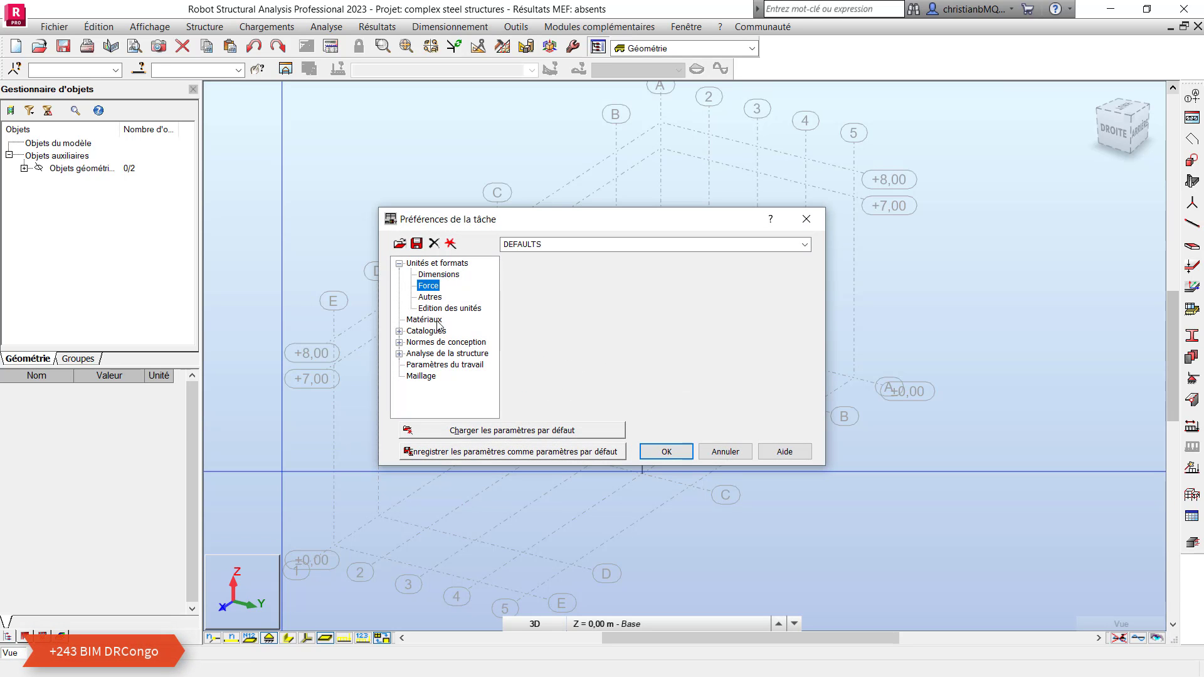
click(435, 320)
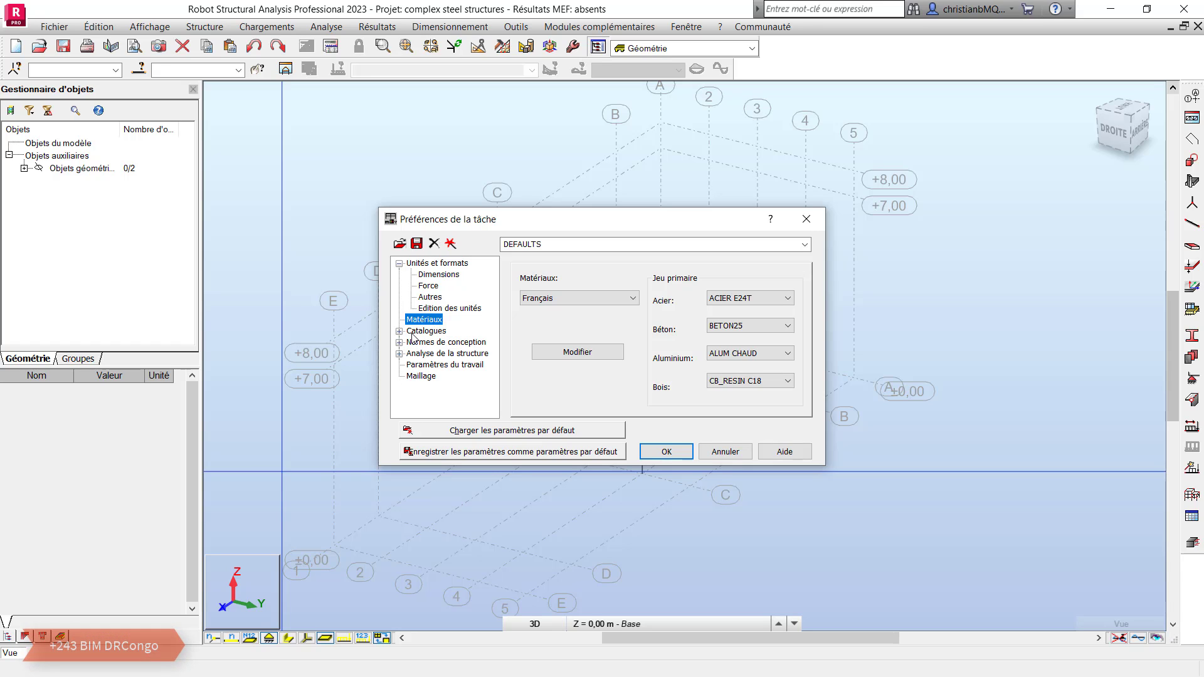
click(413, 334)
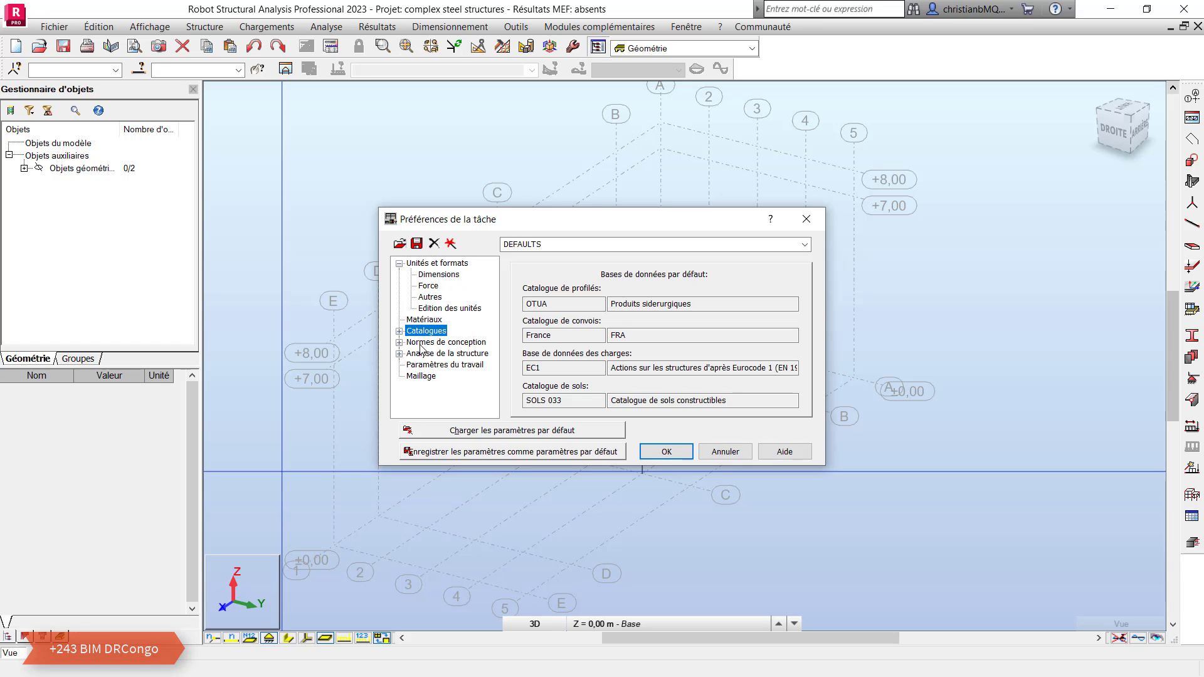
Step: Set the design codes to NF EN 1993-1:2005/NA:2007/AC:2009 for steel and aluminium structures and NF EN 1993-1-8:2005 for steel connections
click(420, 346)
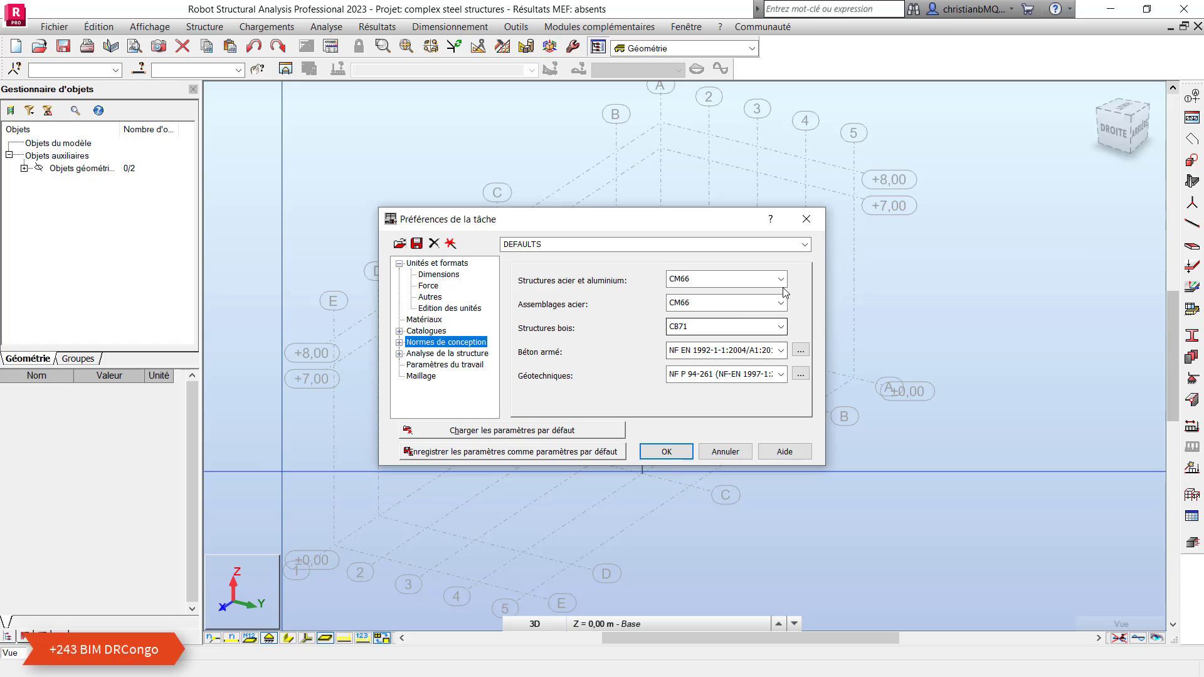
click(781, 279)
click(734, 306)
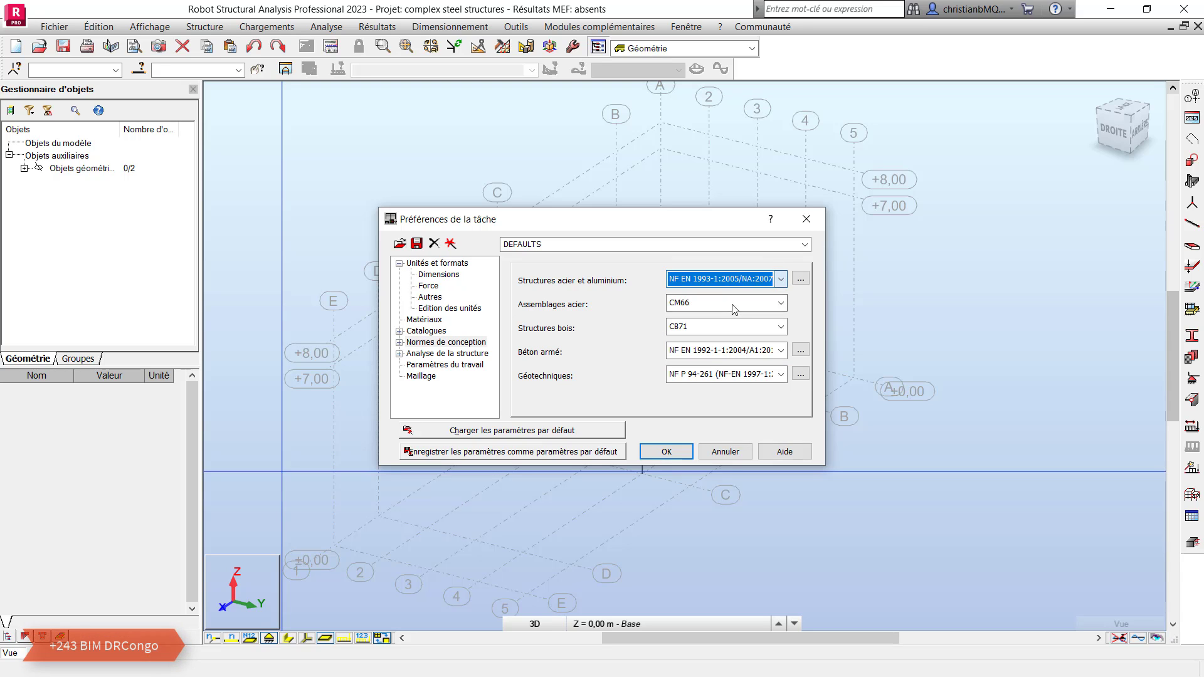
click(734, 306)
click(781, 304)
click(724, 332)
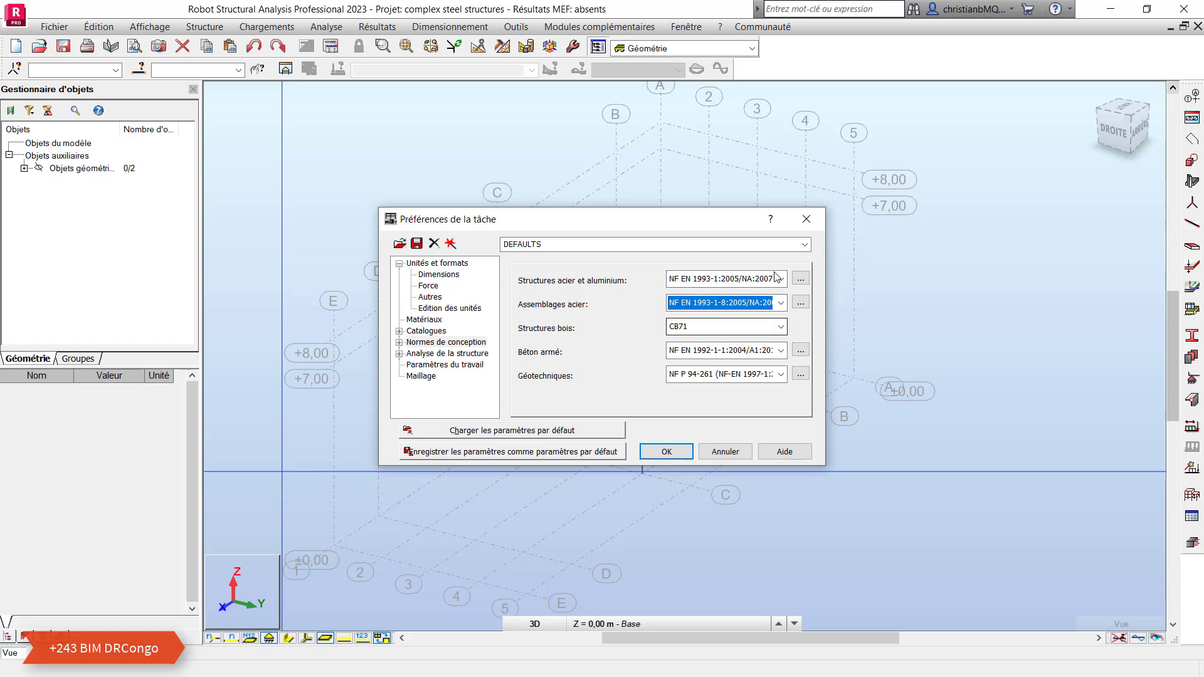
Step: Set the load codes to NF EN 1990/NA Décembre for combinations and RPA 99 (2003) for seismic loads
click(399, 343)
click(421, 354)
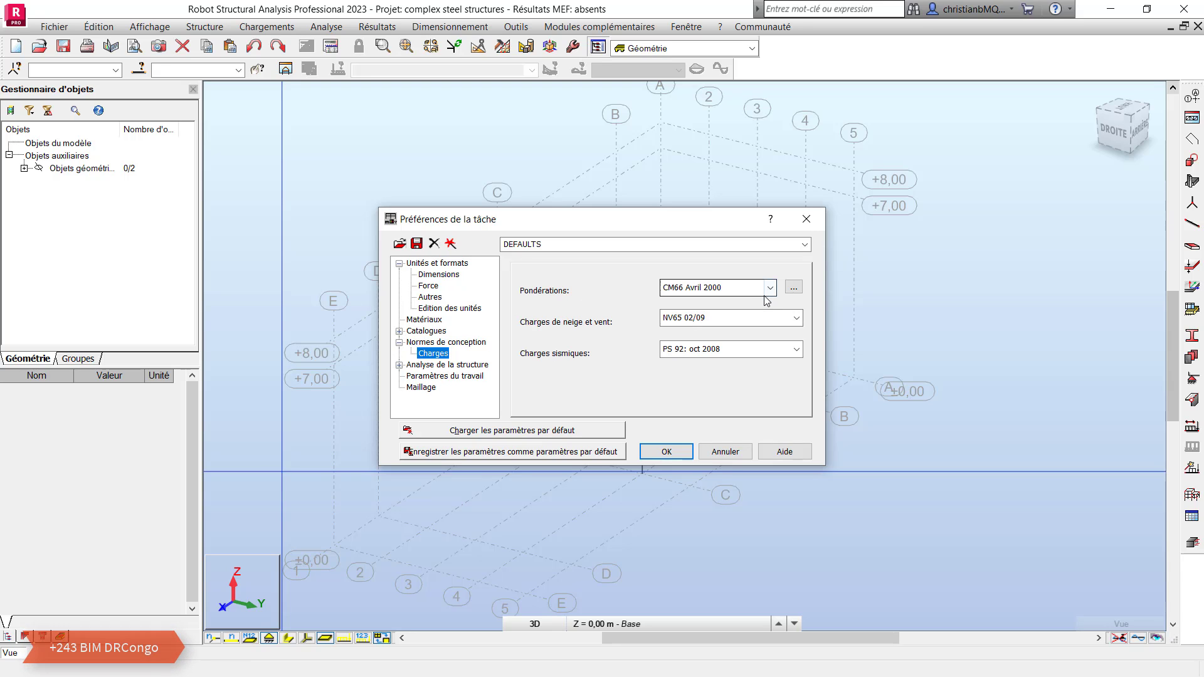
click(714, 290)
click(715, 345)
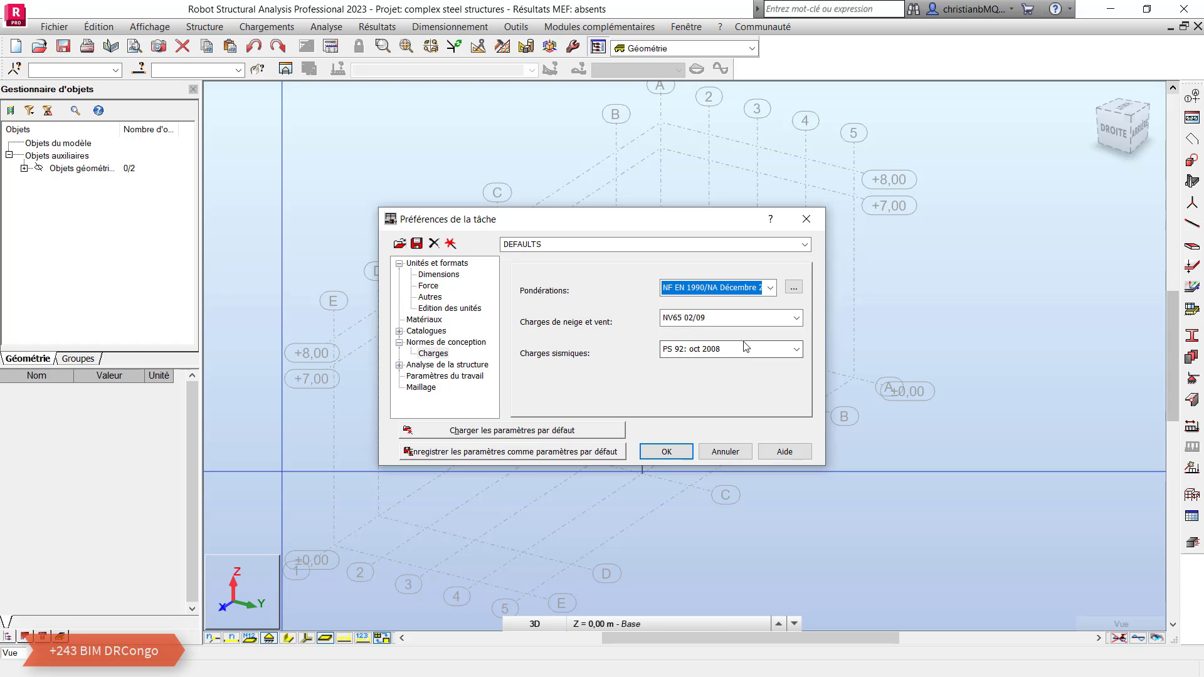
click(784, 356)
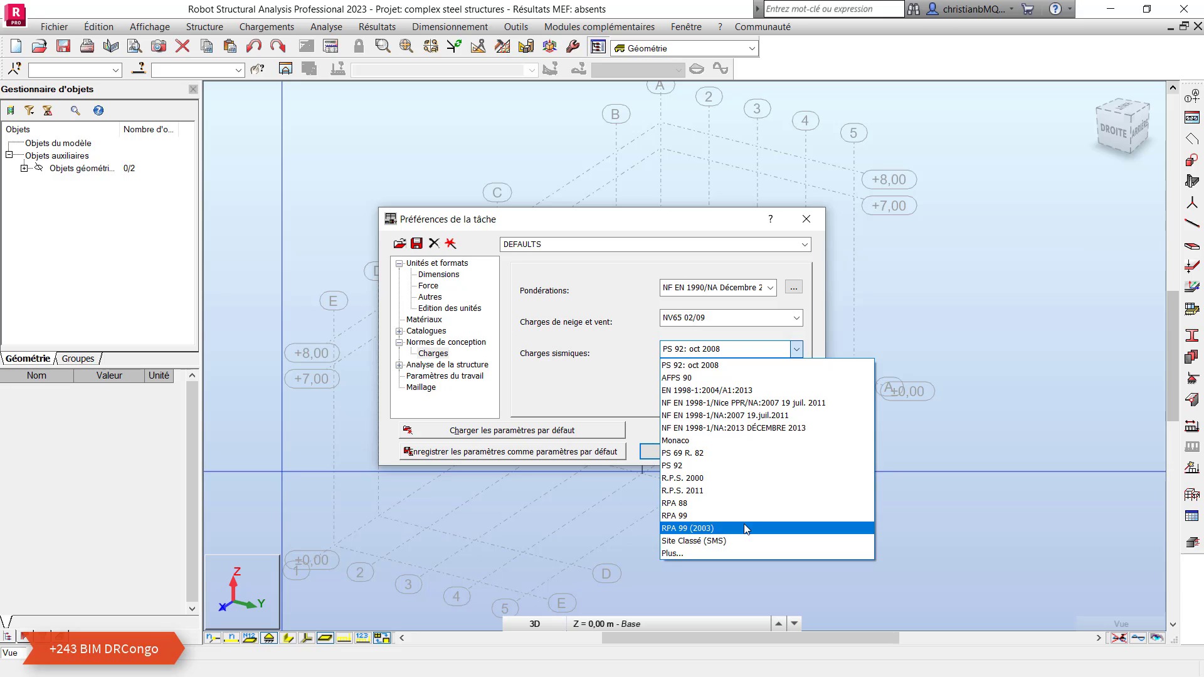
click(744, 529)
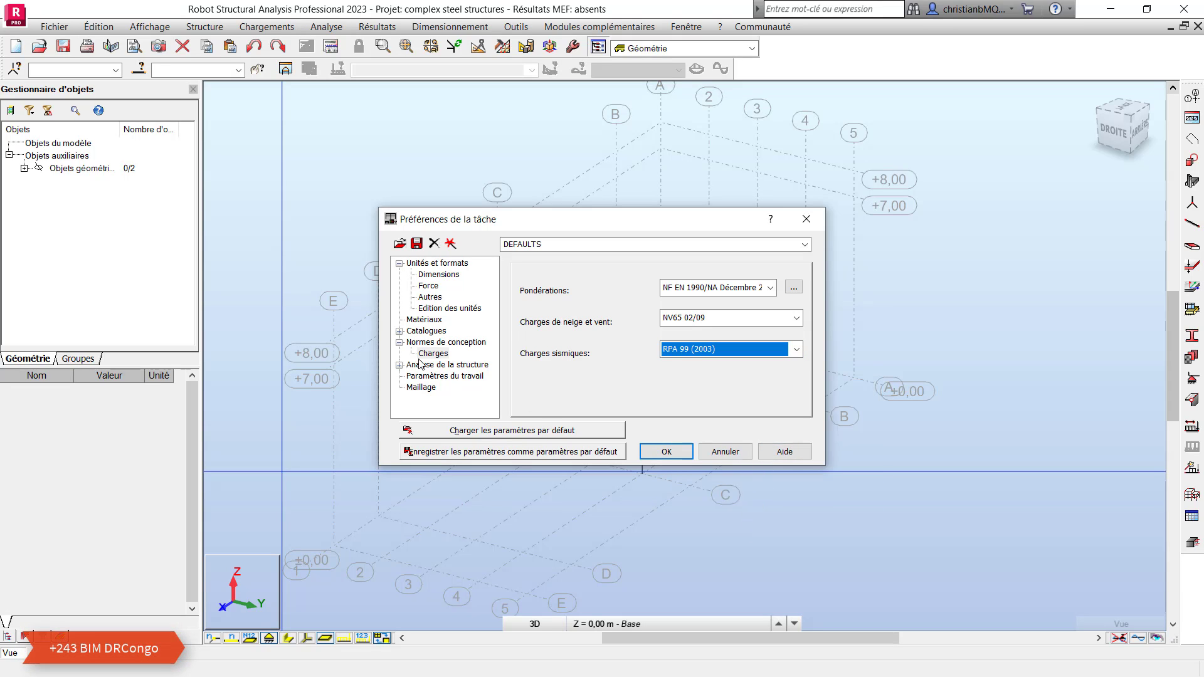
Step: Set the default mesh for all panels to Normal, then apply the preferences and convert the bar parameters to the new steel code
click(421, 389)
click(639, 401)
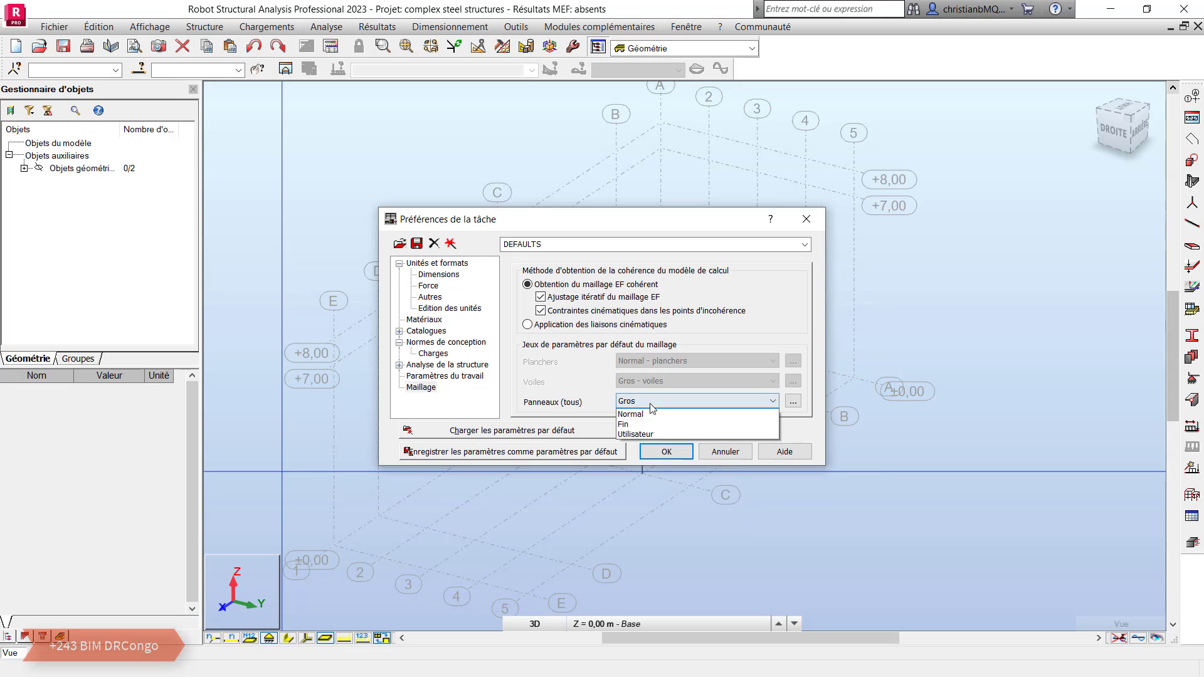
click(641, 425)
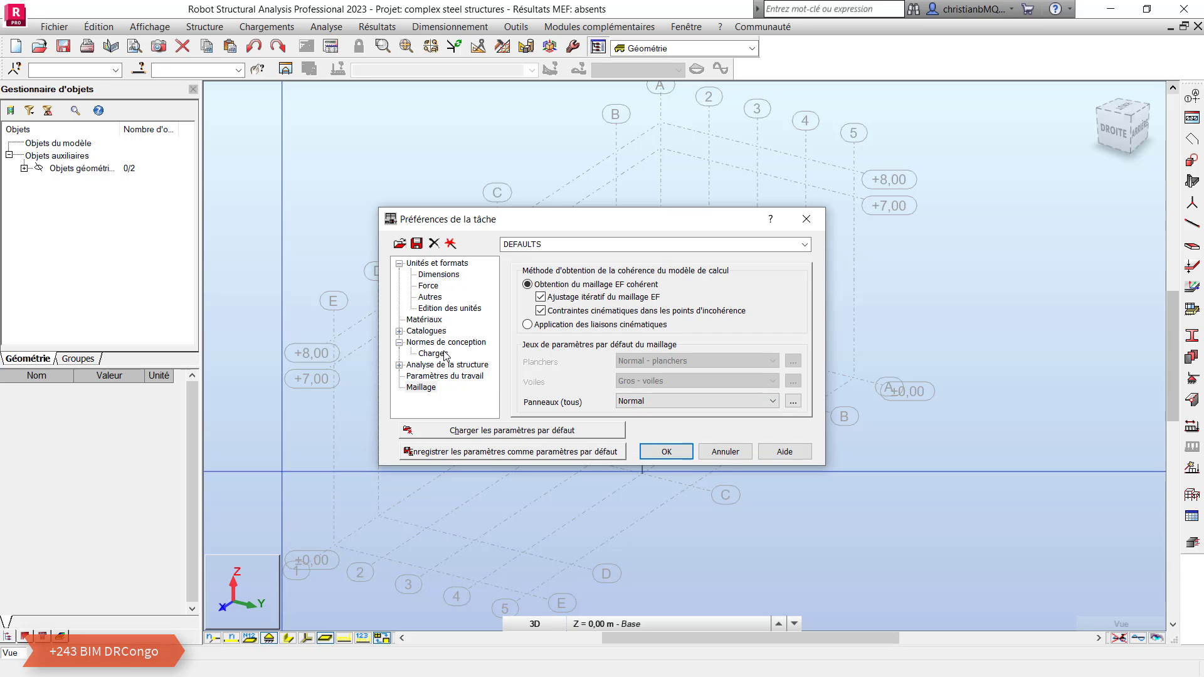
click(666, 451)
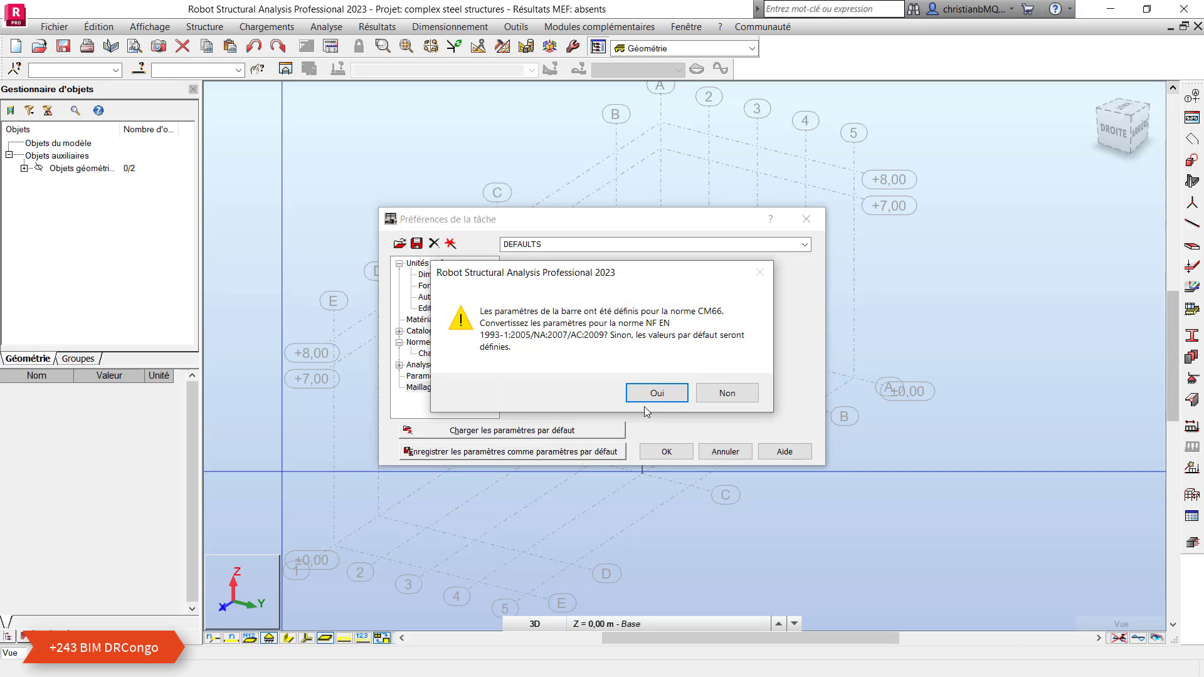
click(654, 393)
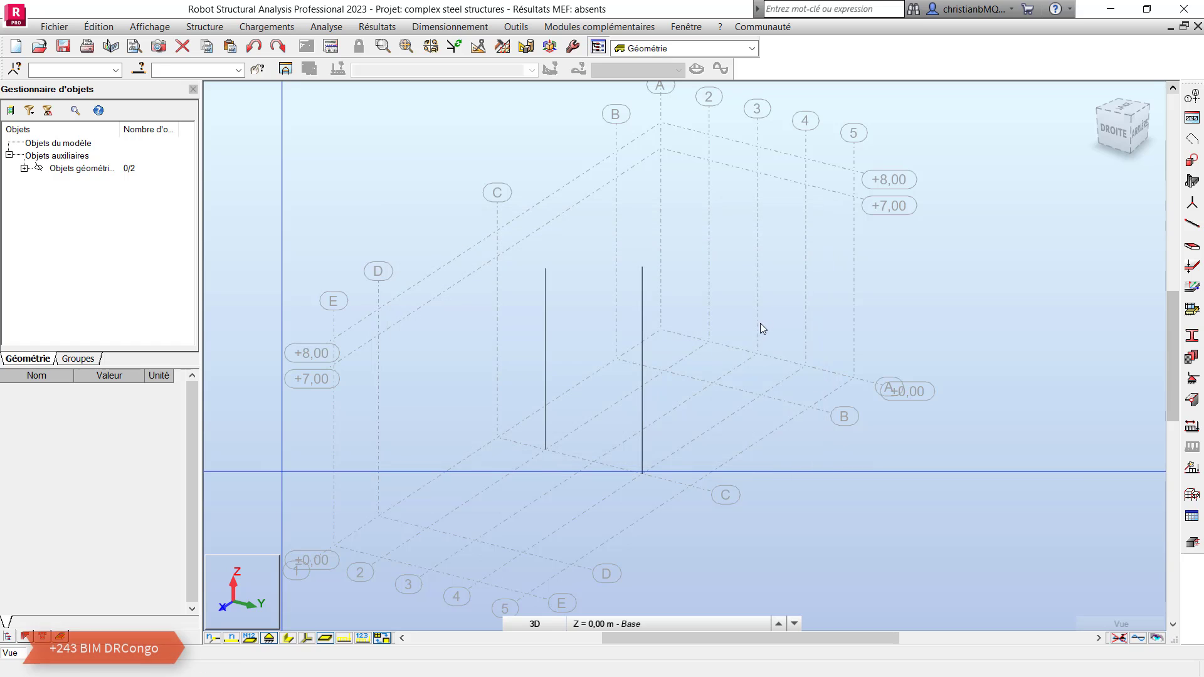
Step: Add a standard IPE 120 steel section from the OTUA database to the list of available profiles
click(1192, 336)
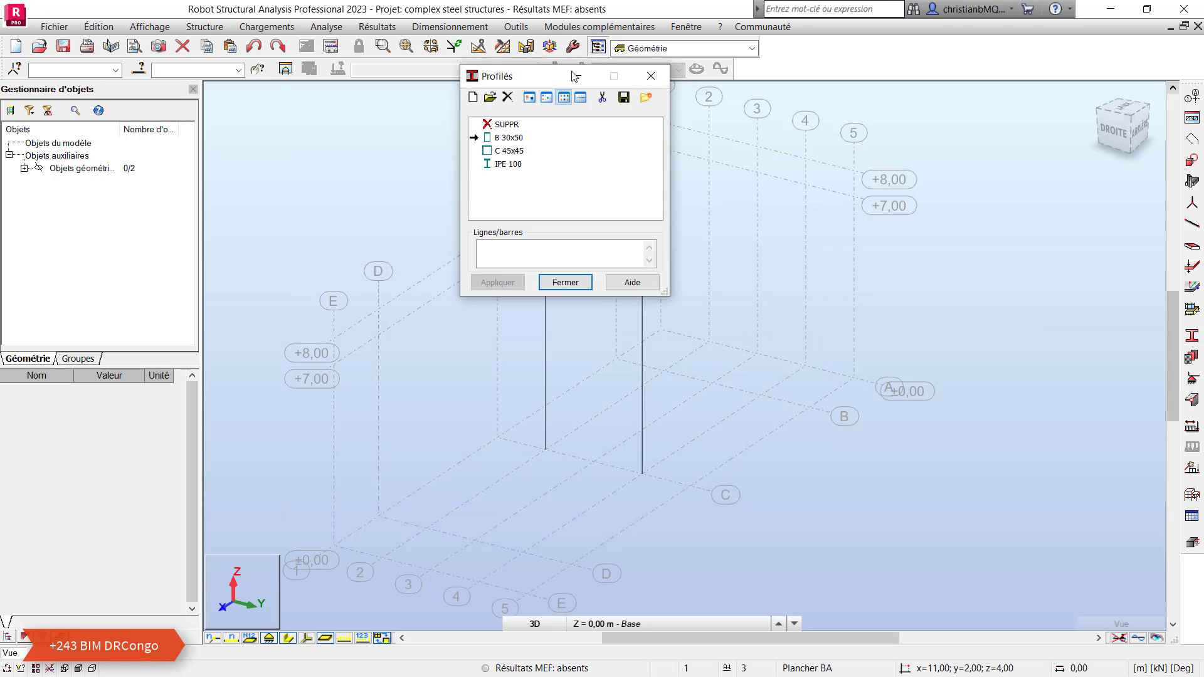
click(509, 164)
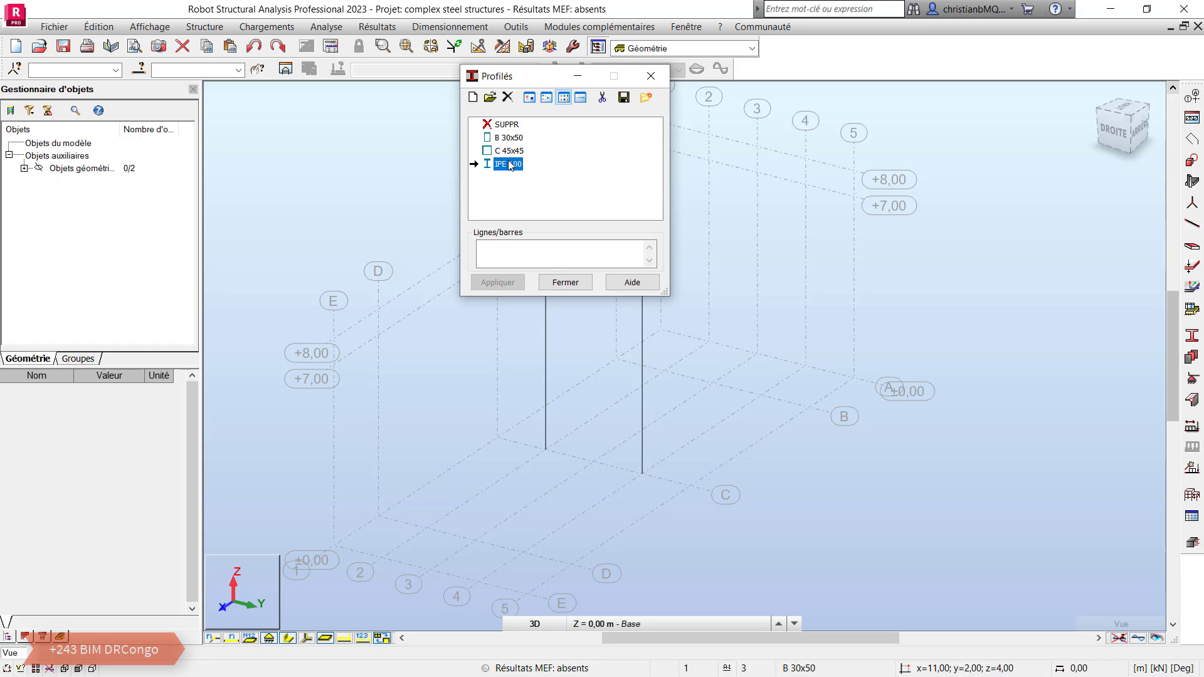
double_click(506, 164)
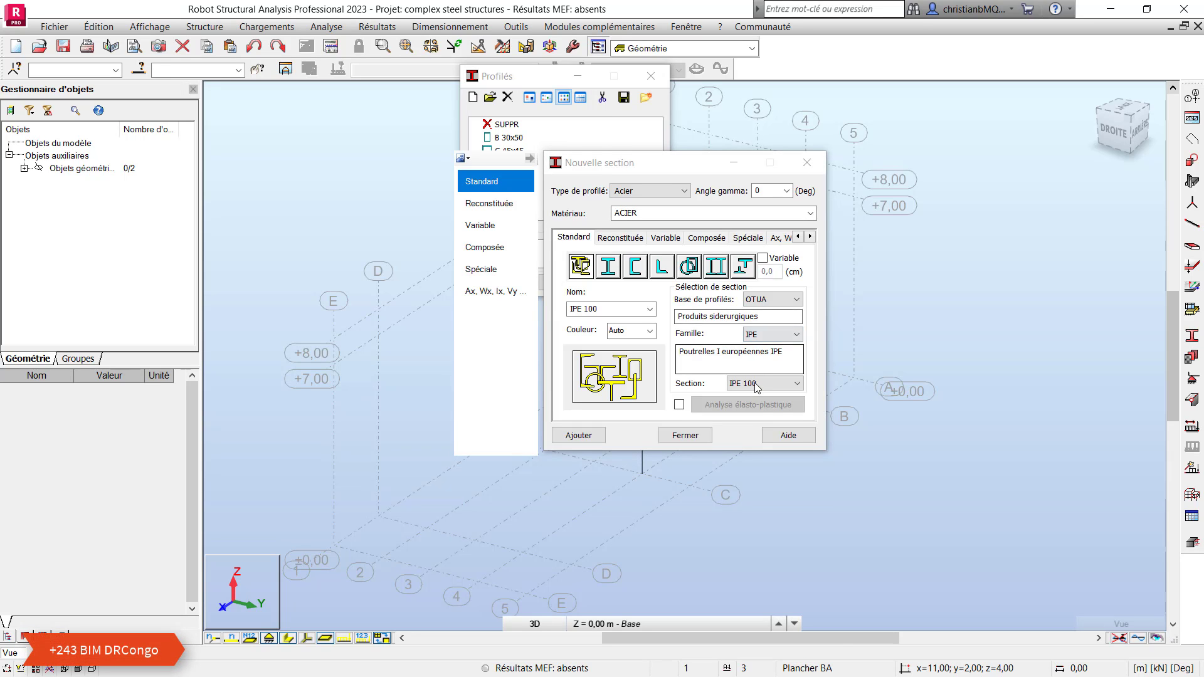
click(761, 383)
click(743, 417)
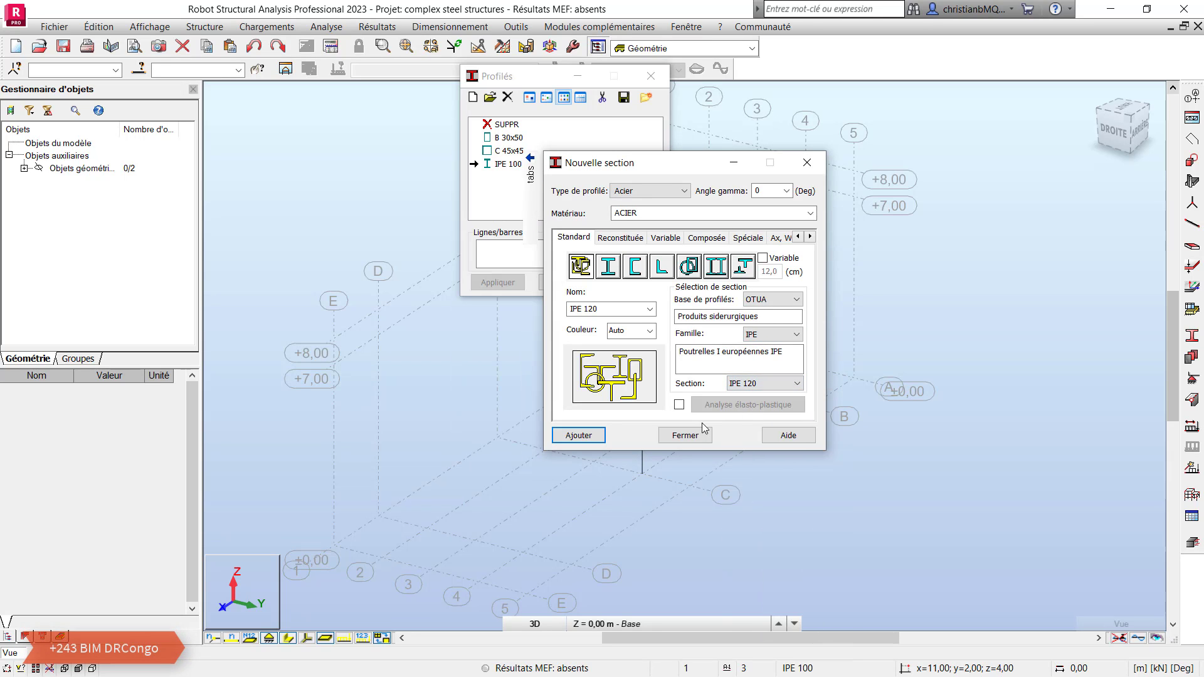
click(568, 442)
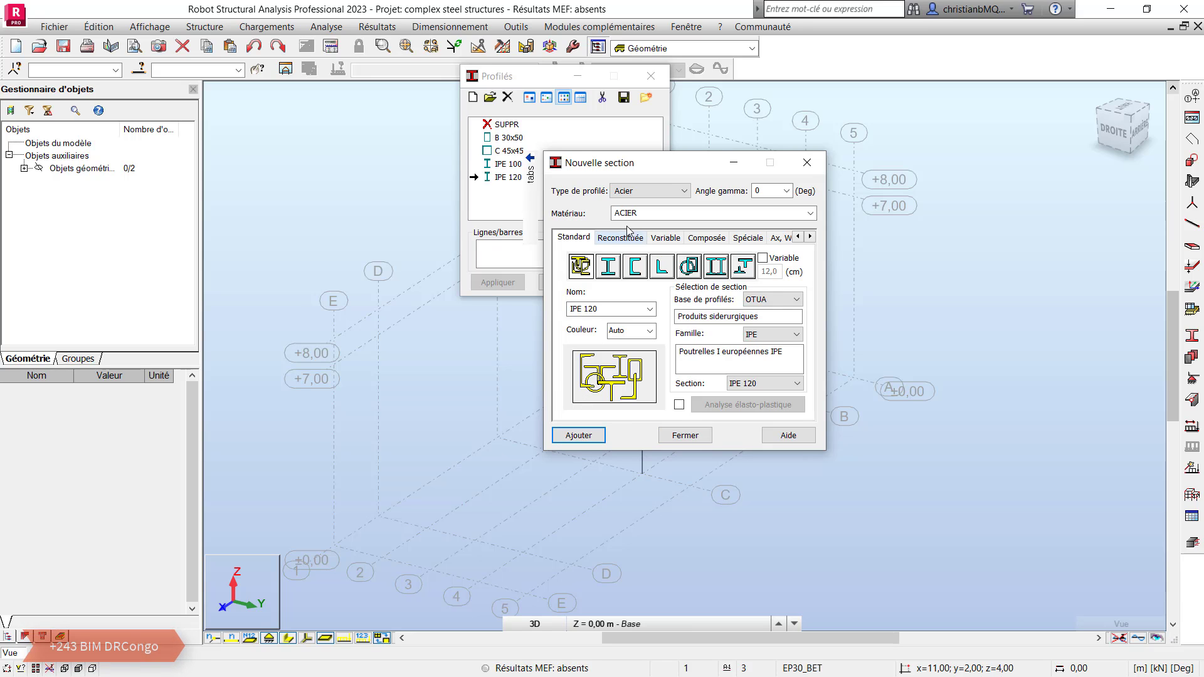
Step: Add an HEA 300 steel section from the OTUA database to the available profiles and close the section dialogs
click(762, 334)
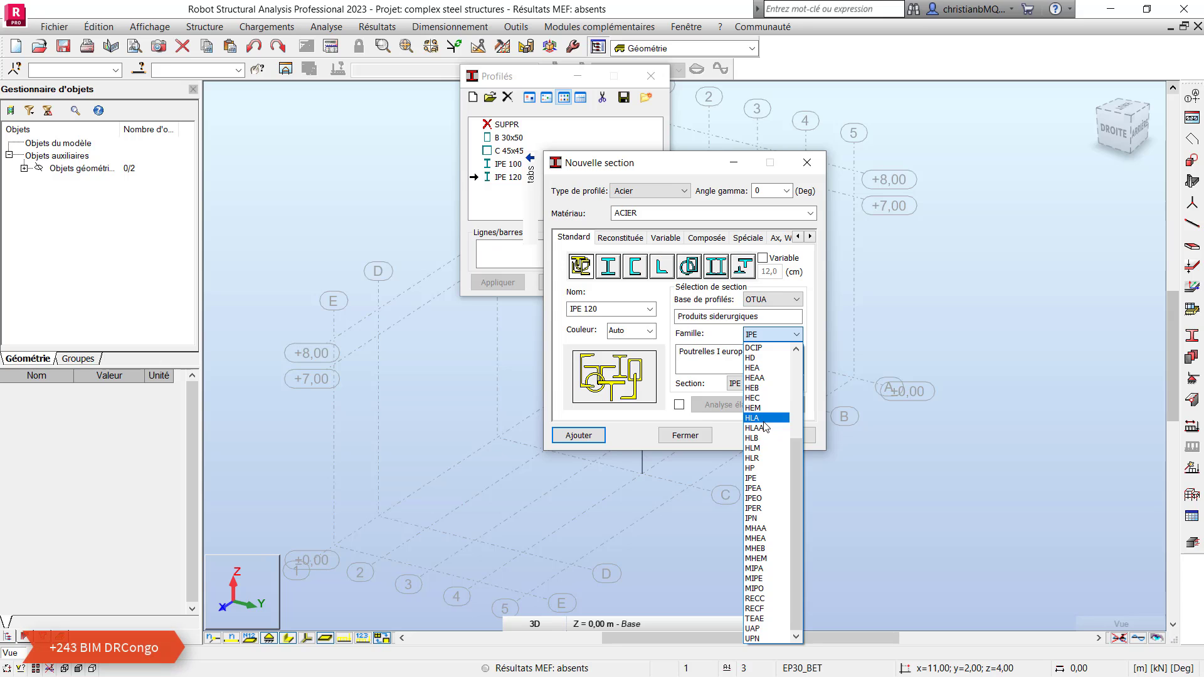
click(769, 368)
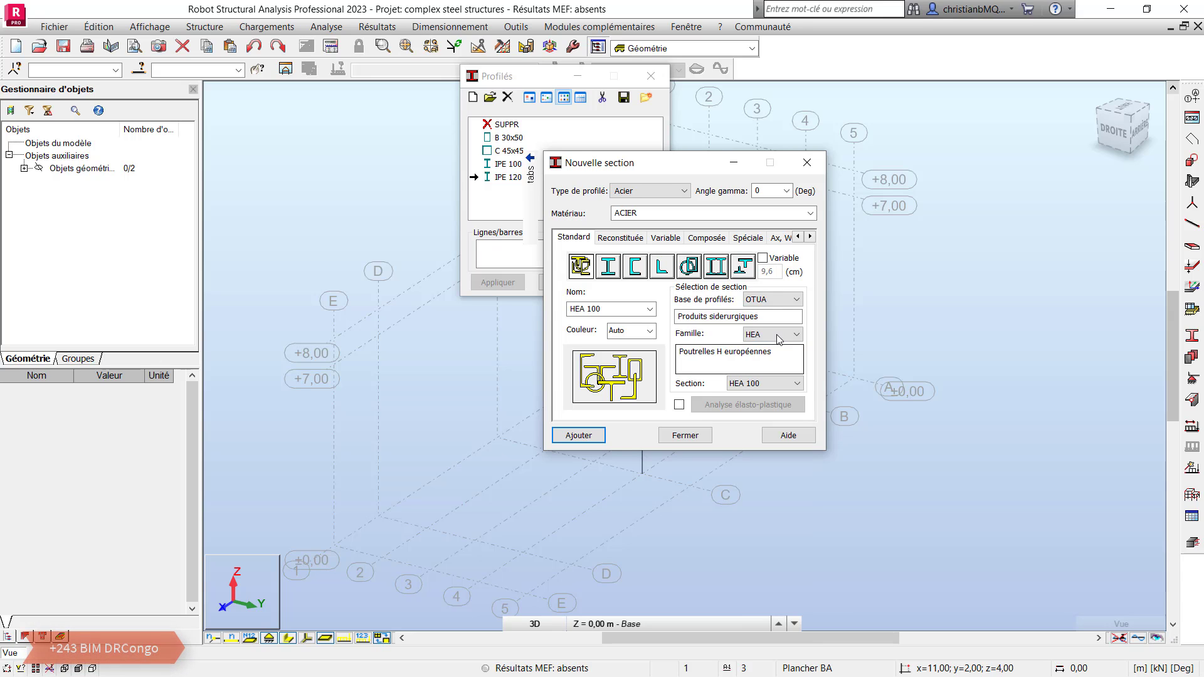
click(779, 383)
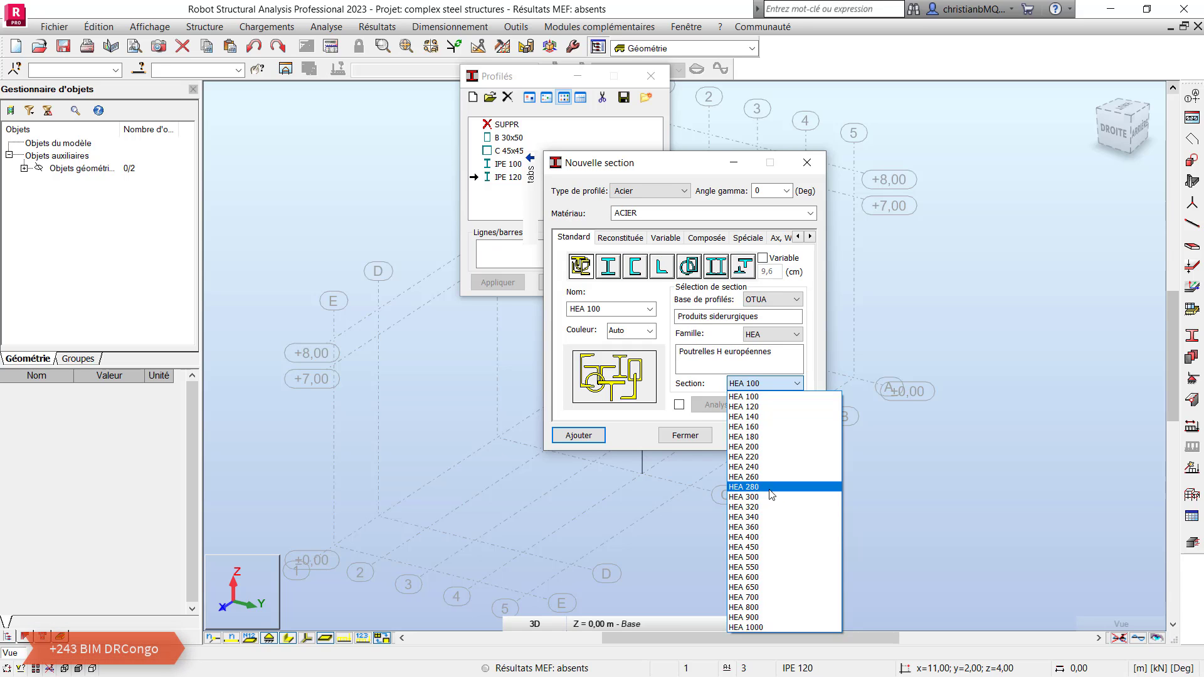
click(758, 497)
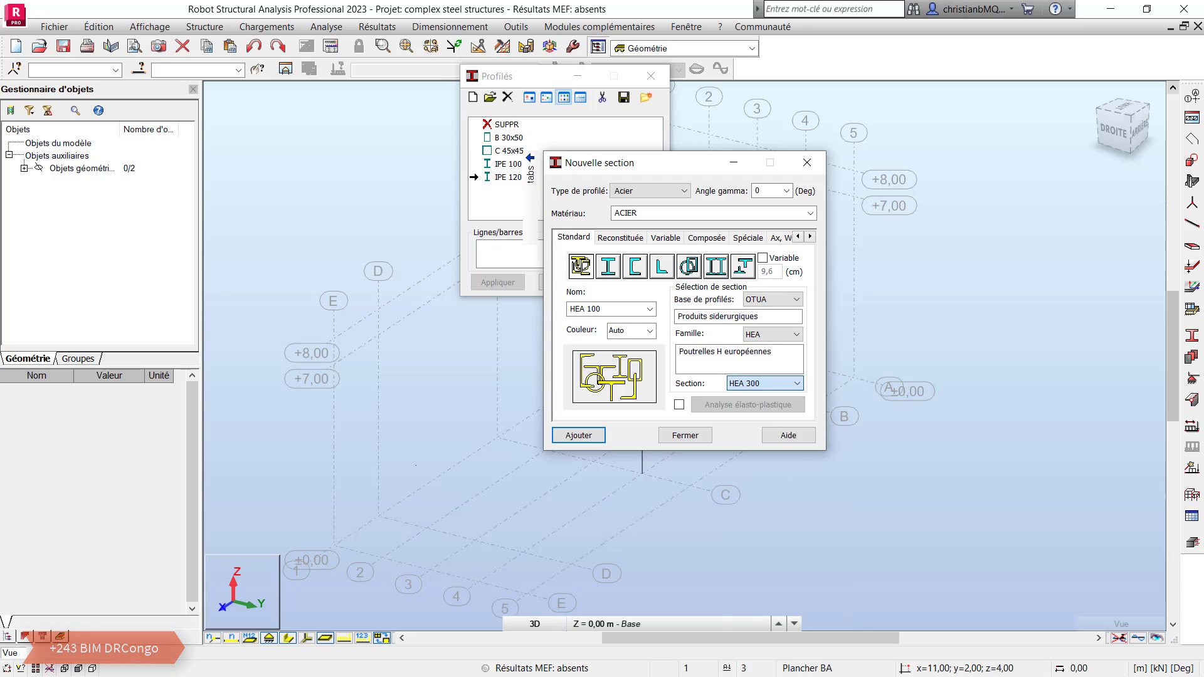
key(Return)
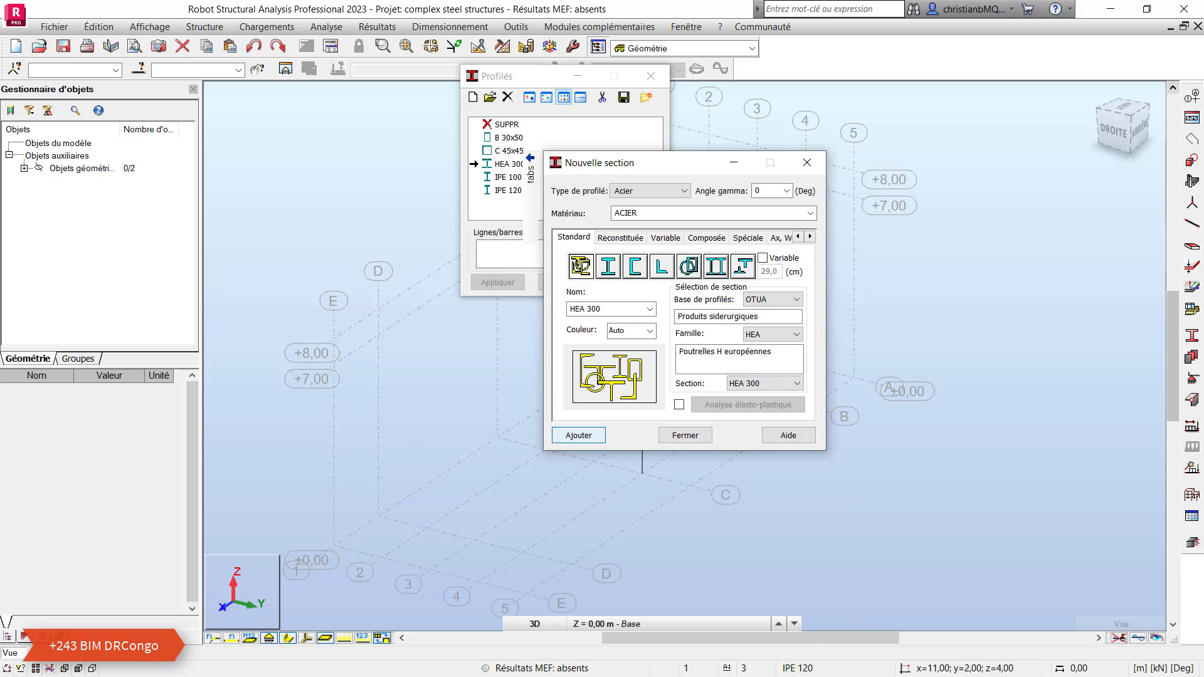
click(807, 163)
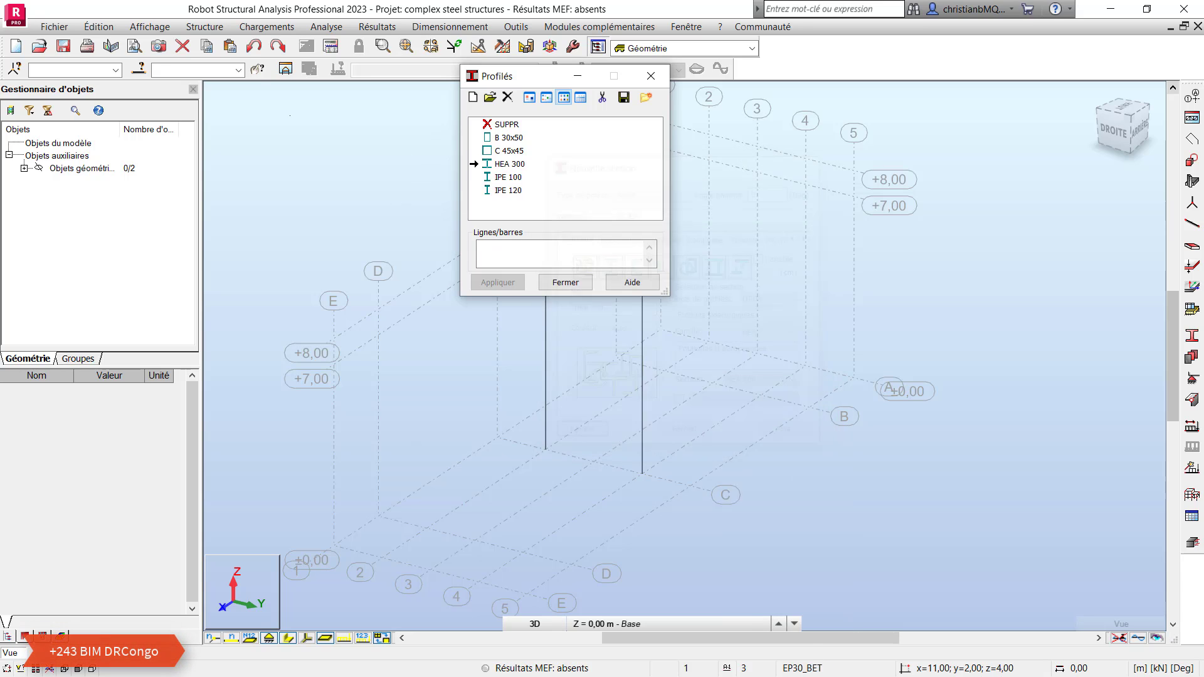
click(651, 76)
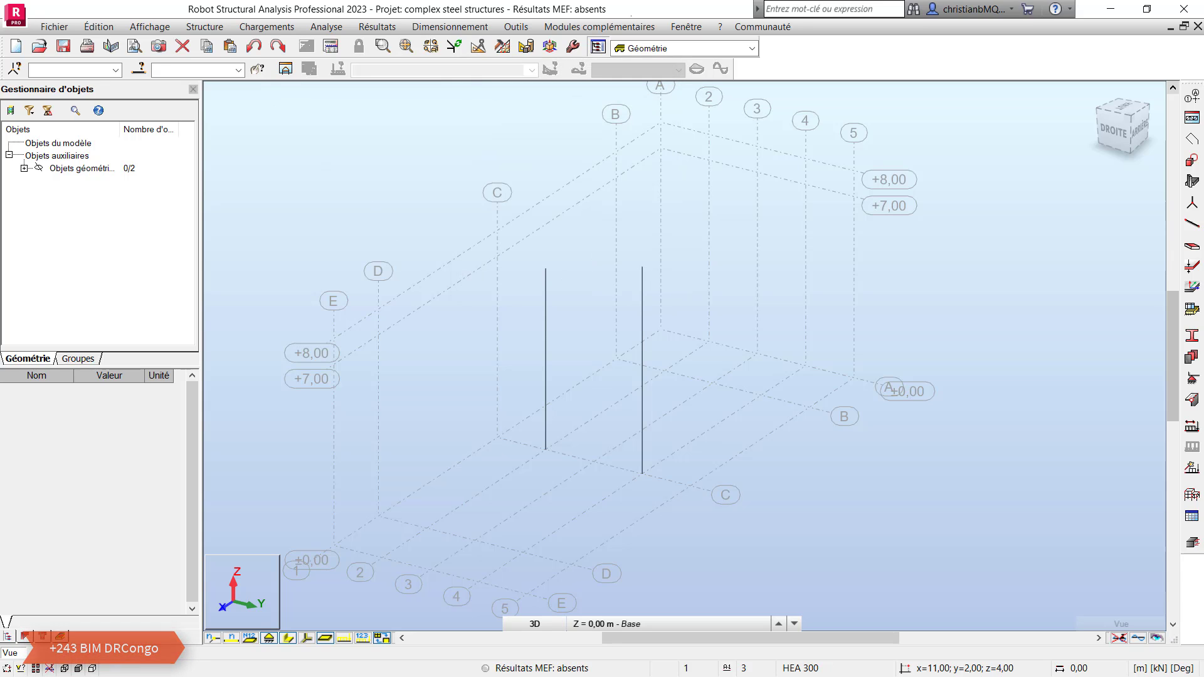
Step: Draw a start-end-centre arc through 19,00; 4,00; 0,00, 3,00; 4,00; 0,00 and 11,00; -2,00; 7,00, discretised into bars with 2 m edges
click(1191, 160)
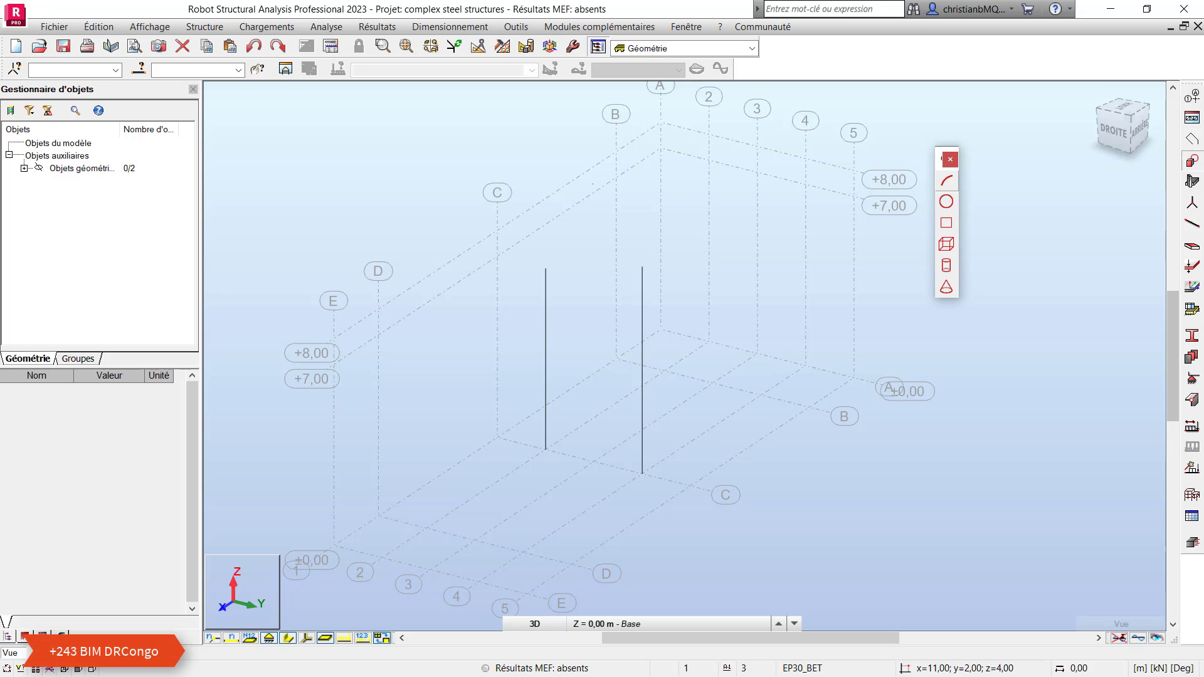
click(947, 180)
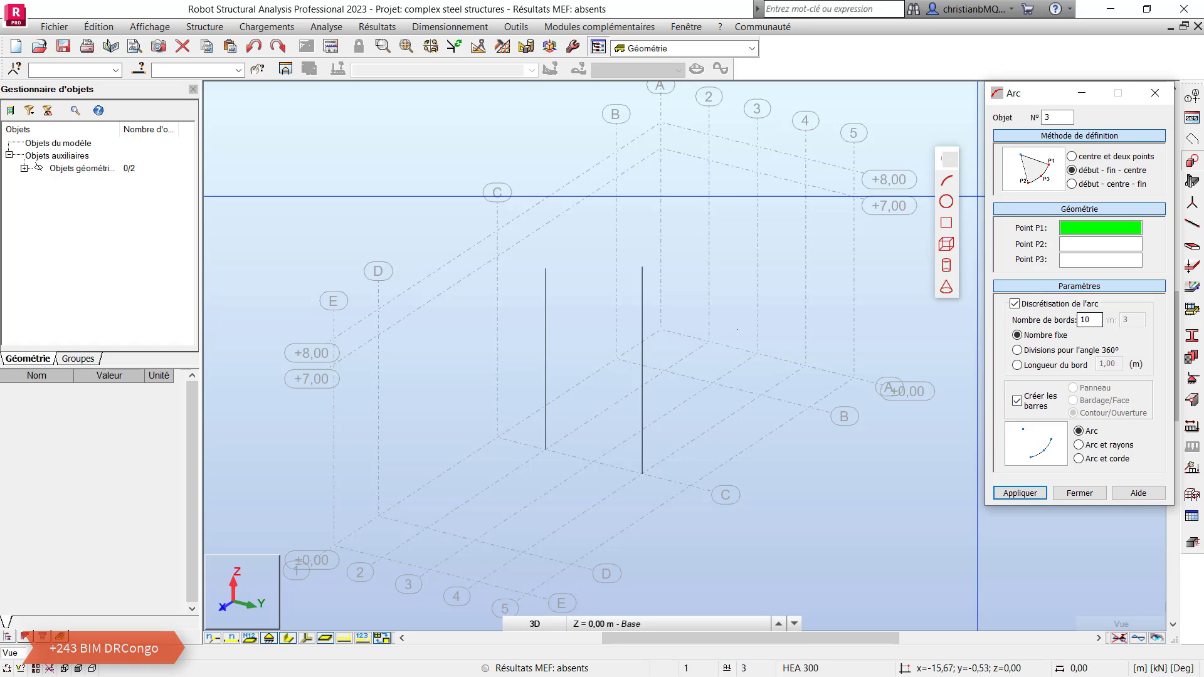
click(1017, 365)
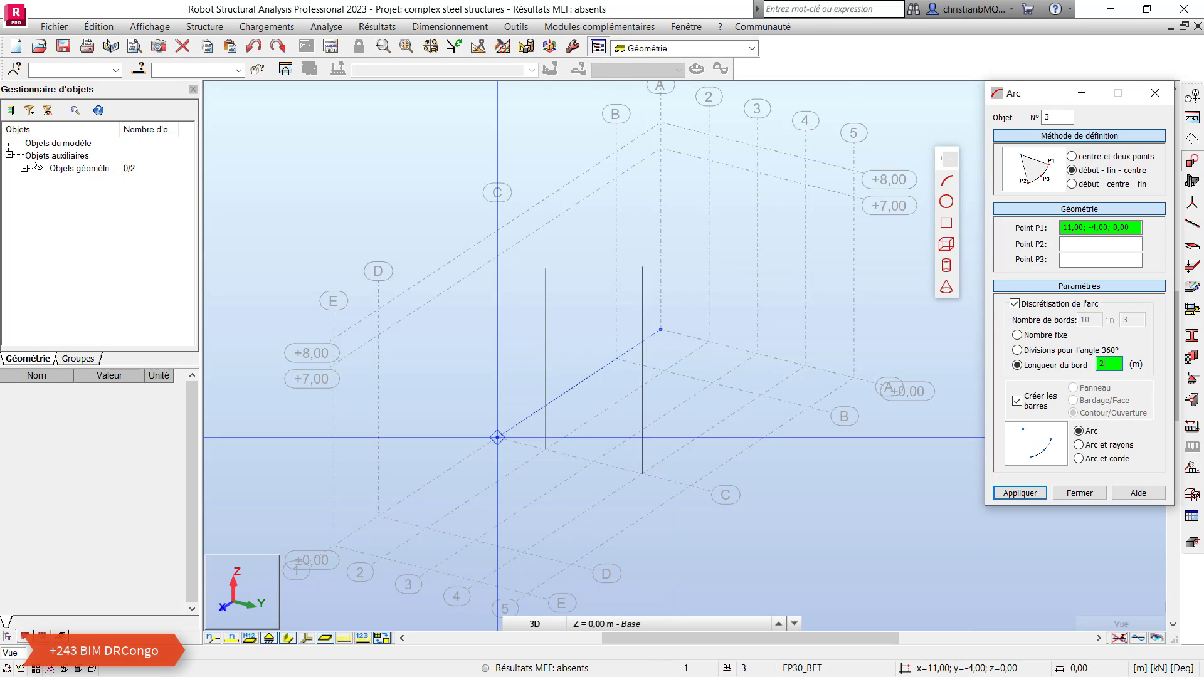
click(571, 564)
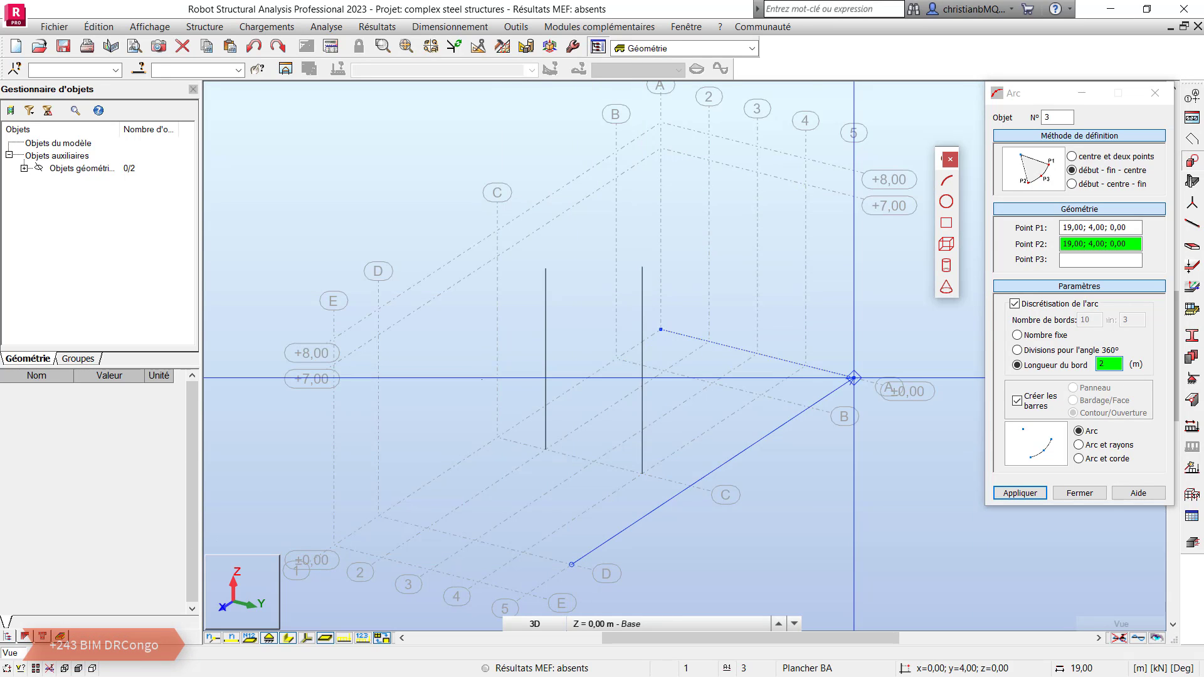
click(808, 407)
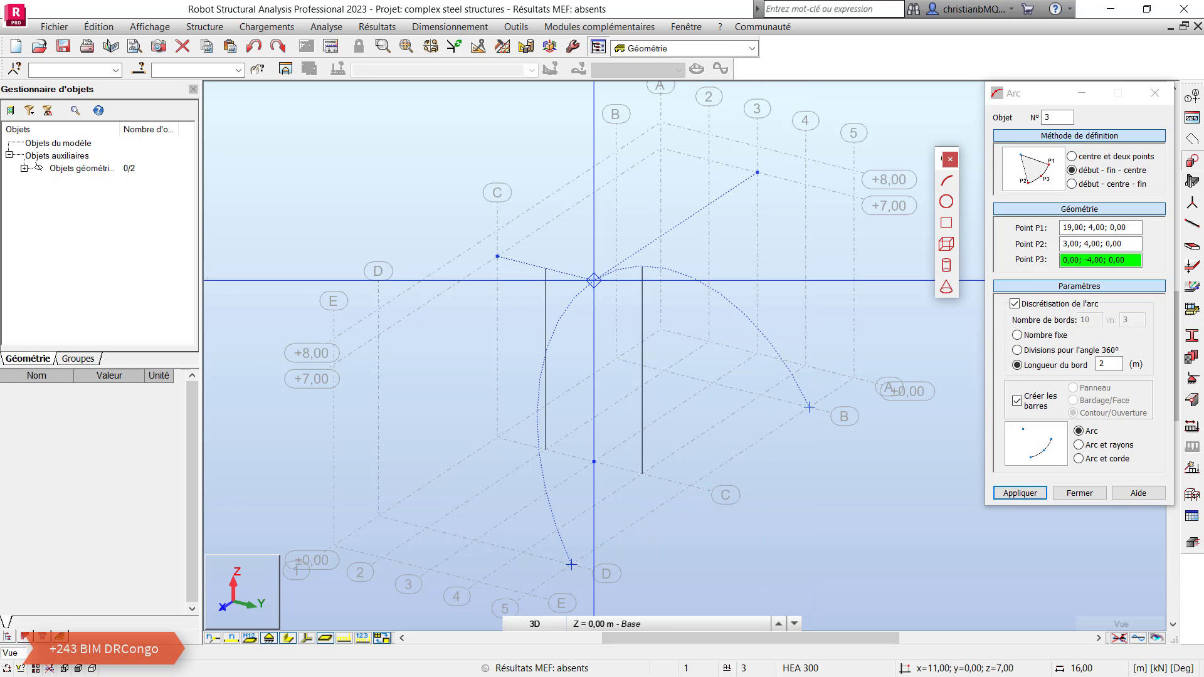
click(545, 268)
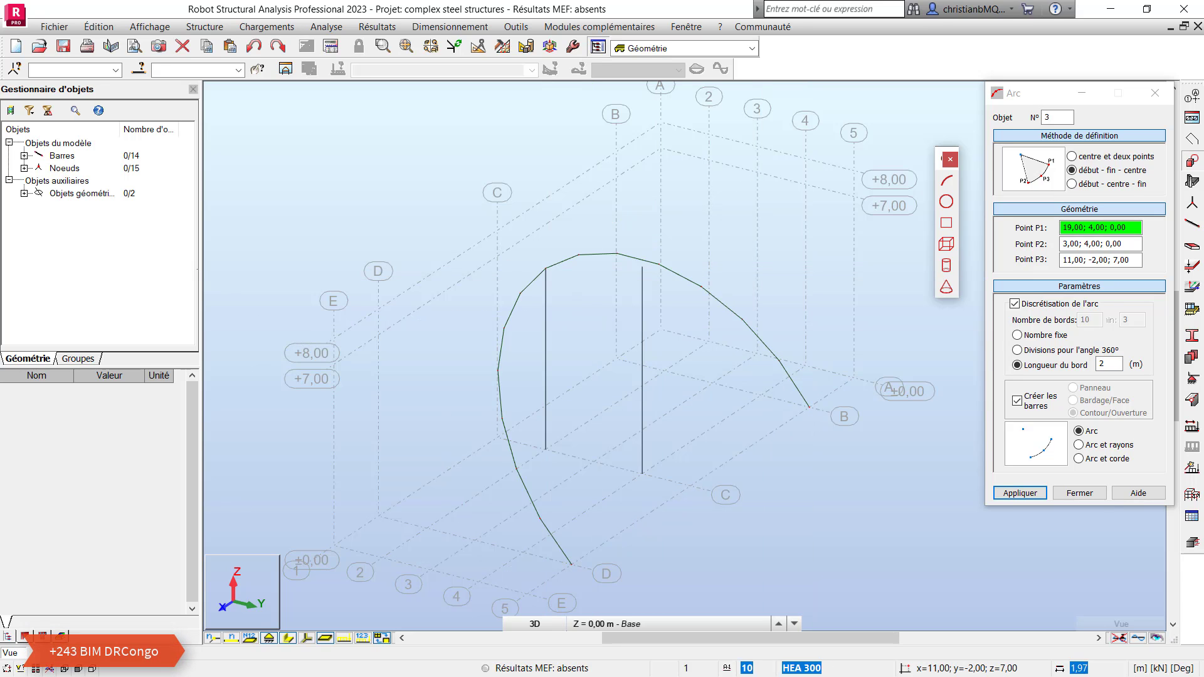
Step: Draw a second bar arc with P1 at 22,00; -4,00; 0,00, P2 at 0,00; -4,00; 0,00 and P3 at 11,00; 2,00; 8,00
click(333, 545)
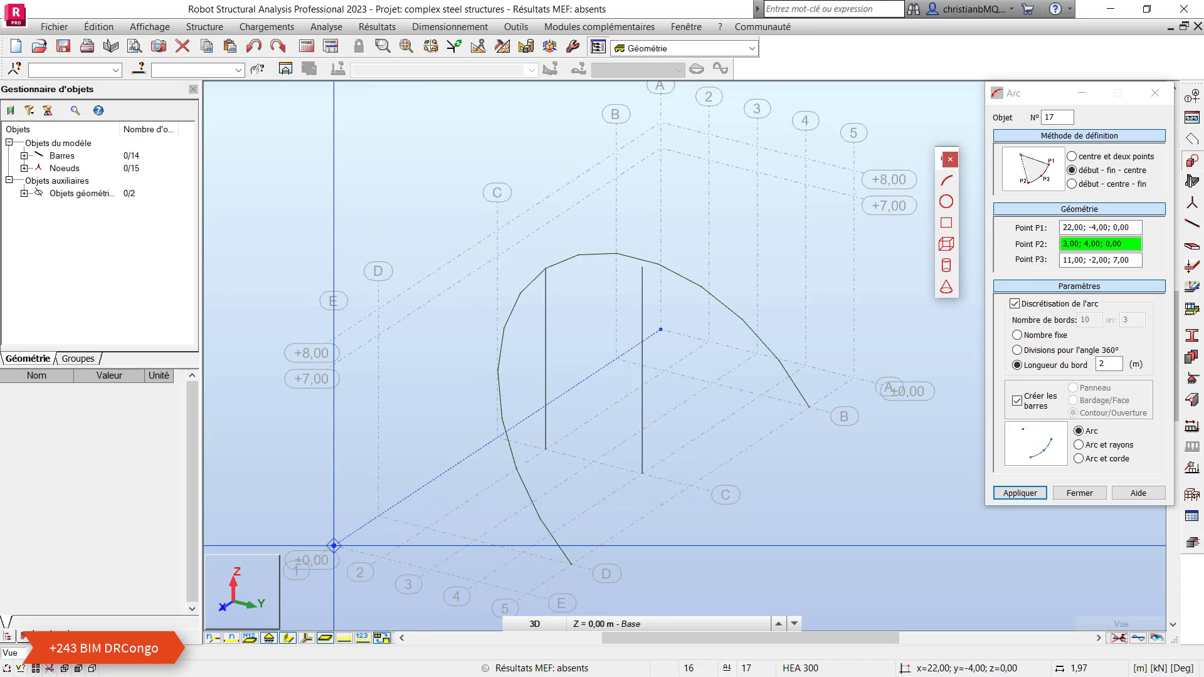
click(660, 329)
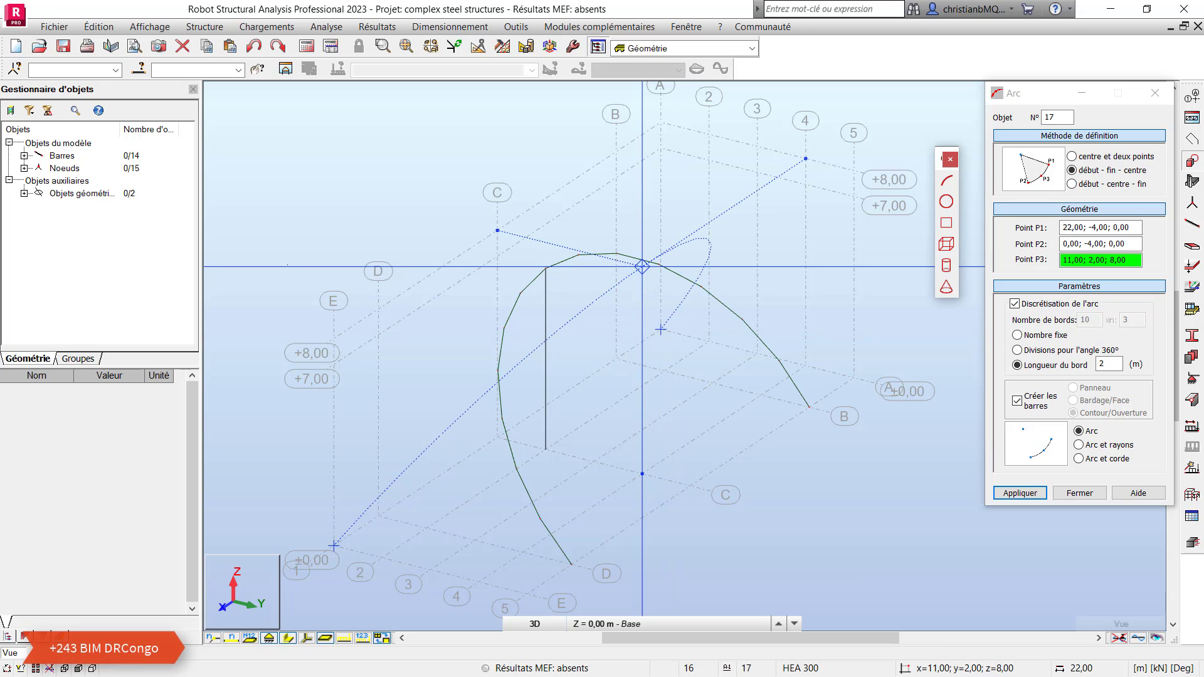
click(642, 267)
Step: Examine the two crossing arches and their section shapes in 3D from several sides
right_click(616, 177)
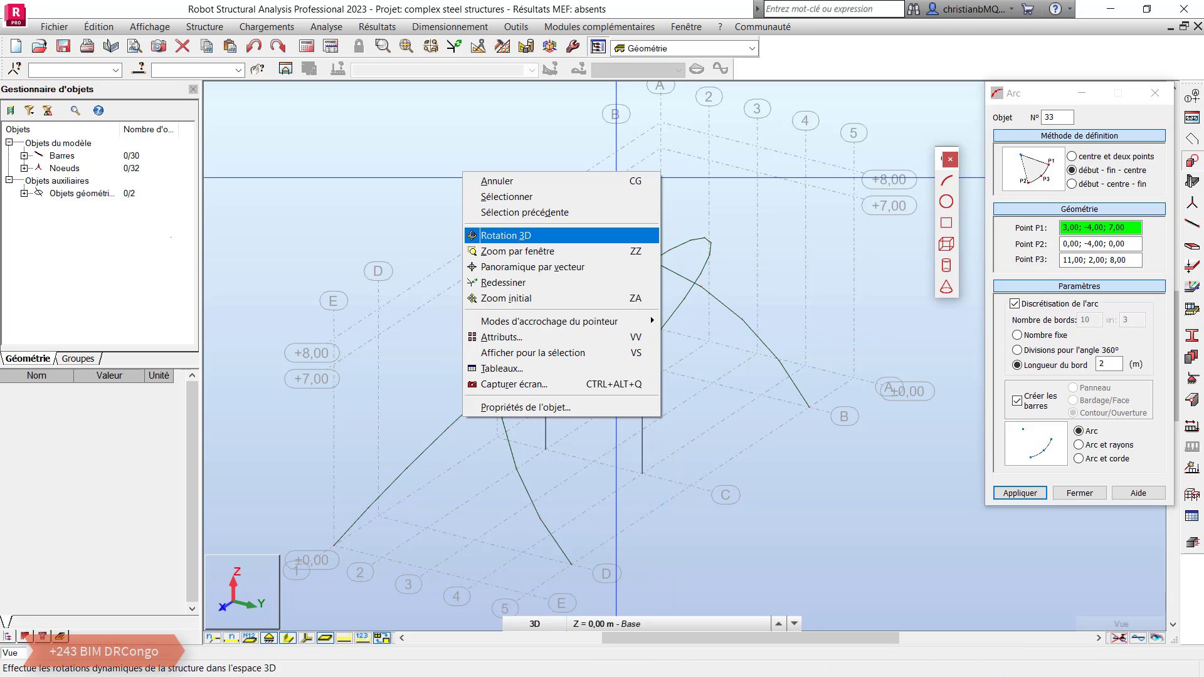
click(496, 236)
scroll(436, 217, down, 3)
drag(437, 217, 537, 214)
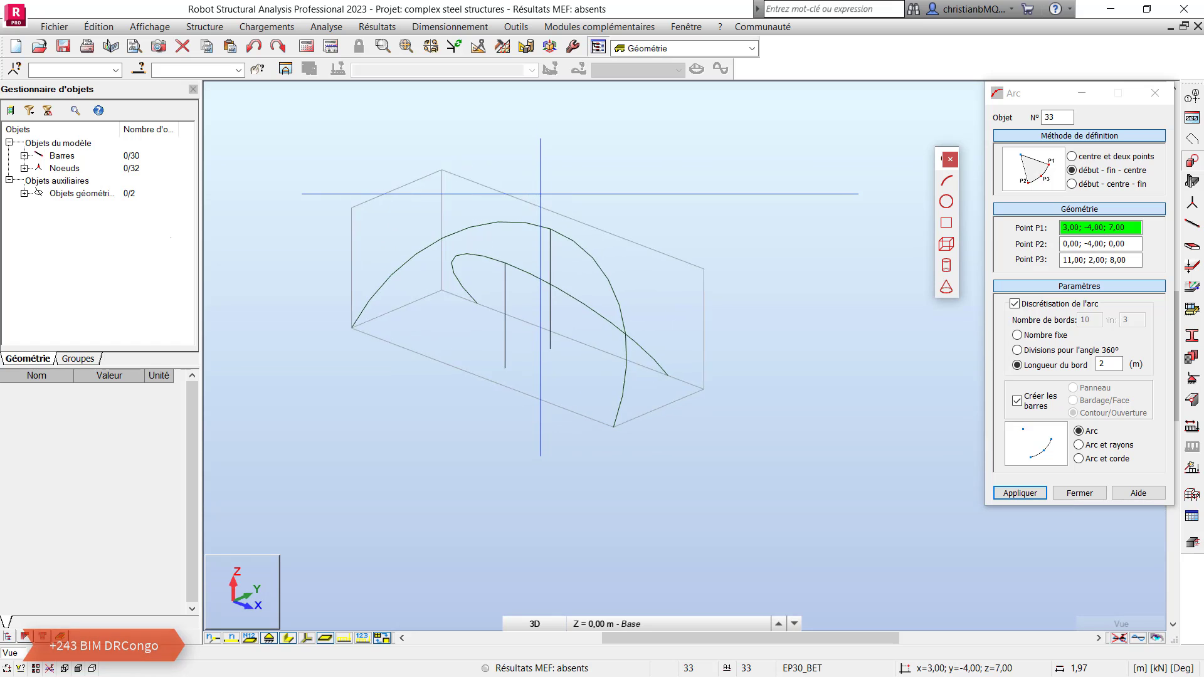
drag(171, 237, 112, 244)
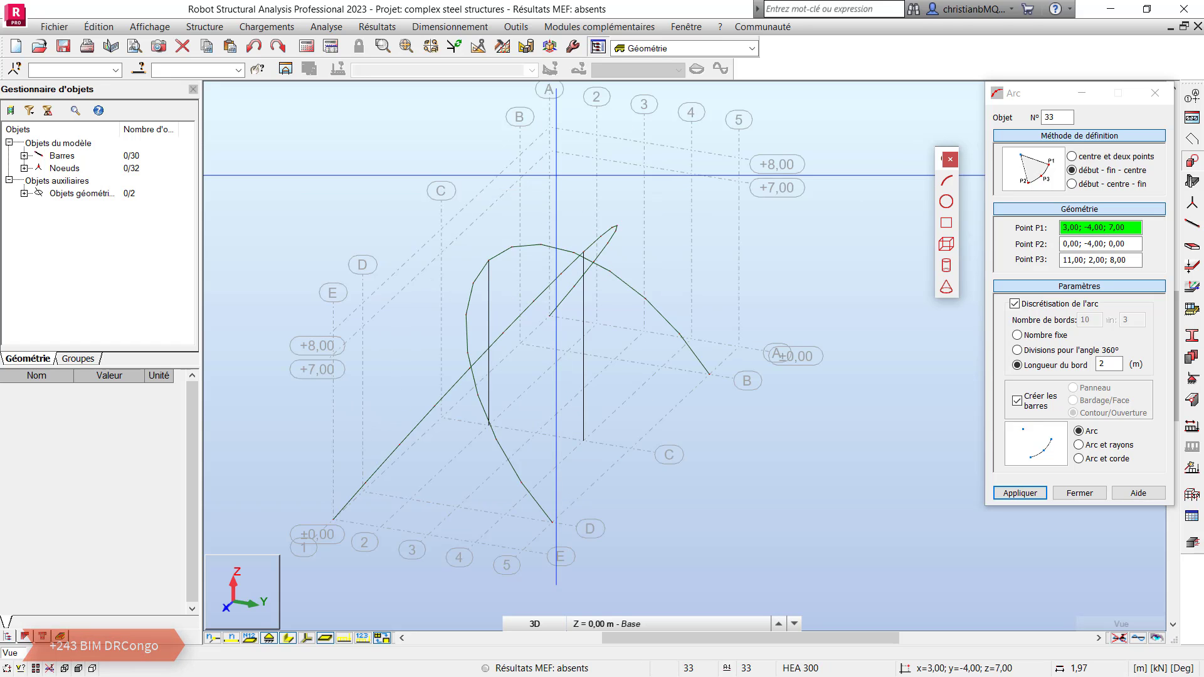
scroll(553, 264, up, 5)
mouse_move(553, 264)
shift+middle_down()
mouse_move(491, 219)
mouse_move(392, 212)
shift+middle_up()
scroll(494, 228, down, 3)
scroll(494, 219, down, 2)
shift+middle_drag(514, 251, 351, 276)
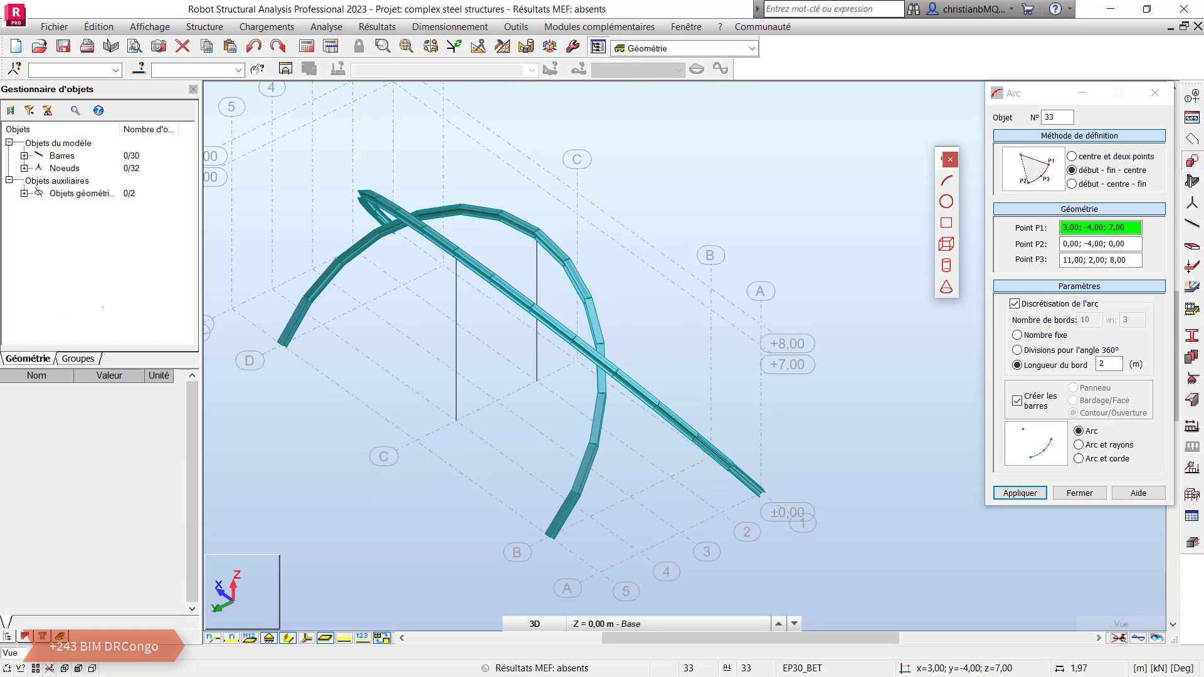
shift+middle_drag(464, 276, 131, 300)
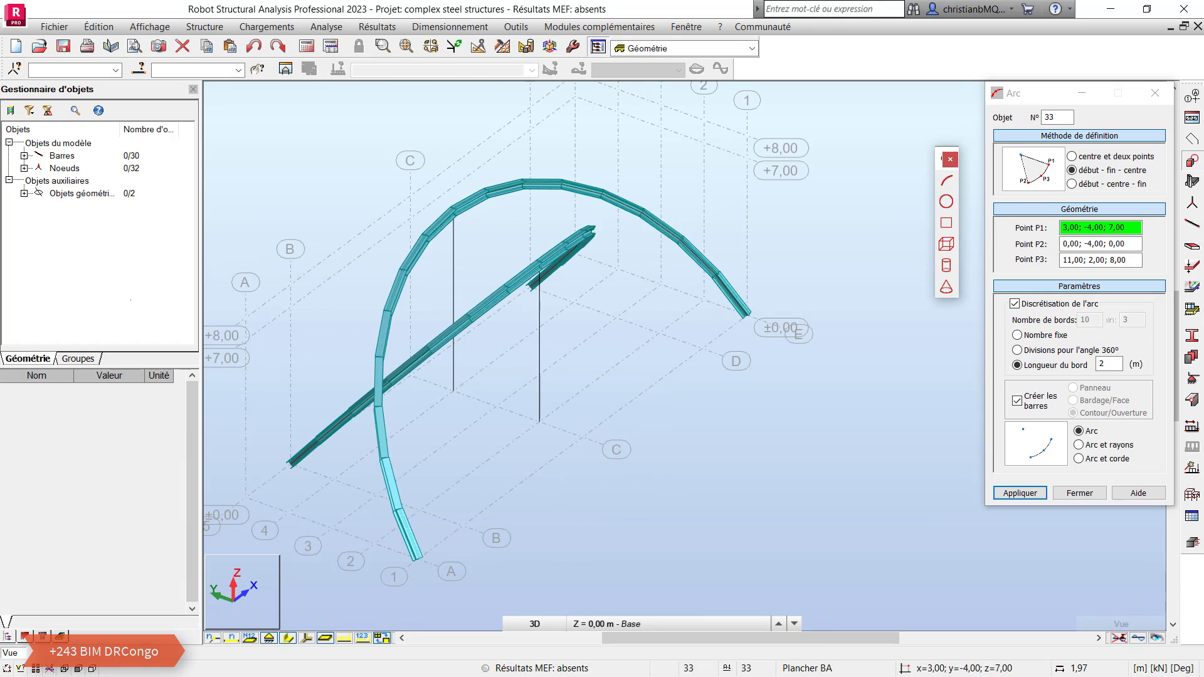
shift+middle_drag(439, 276, 200, 285)
shift+middle_drag(357, 275, 306, 302)
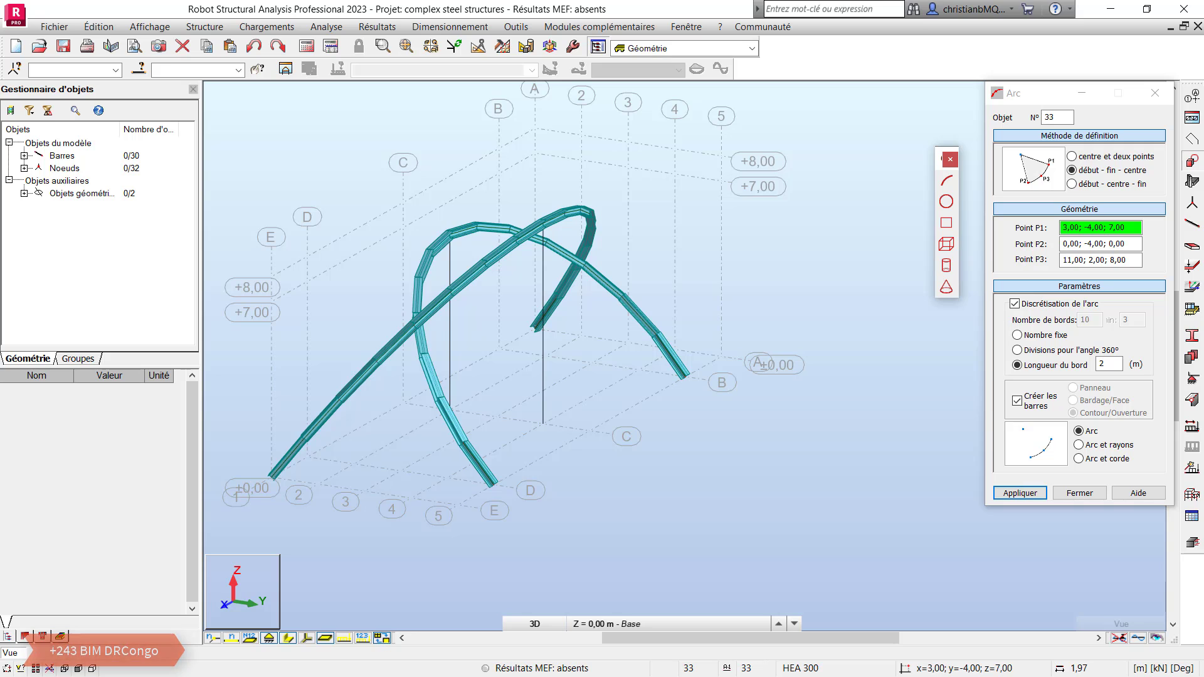
middle_drag(477, 351, 310, 368)
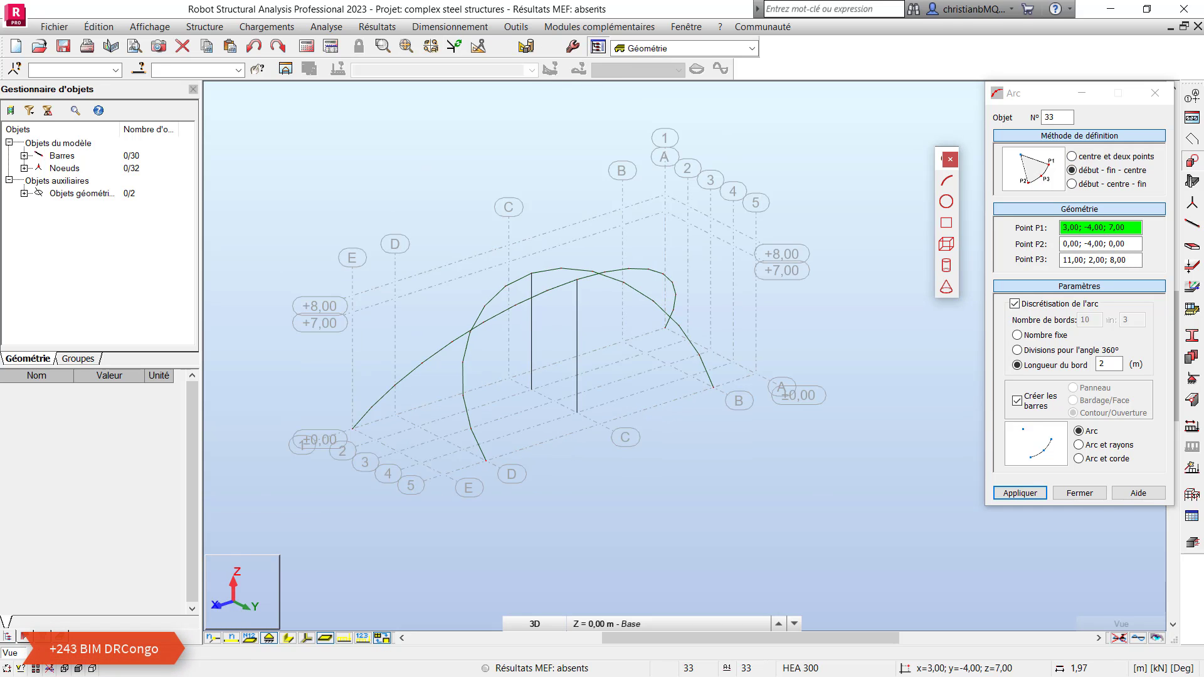
Step: Set up new bars with type Diagonale_CM66 and section IPE 120
click(204, 26)
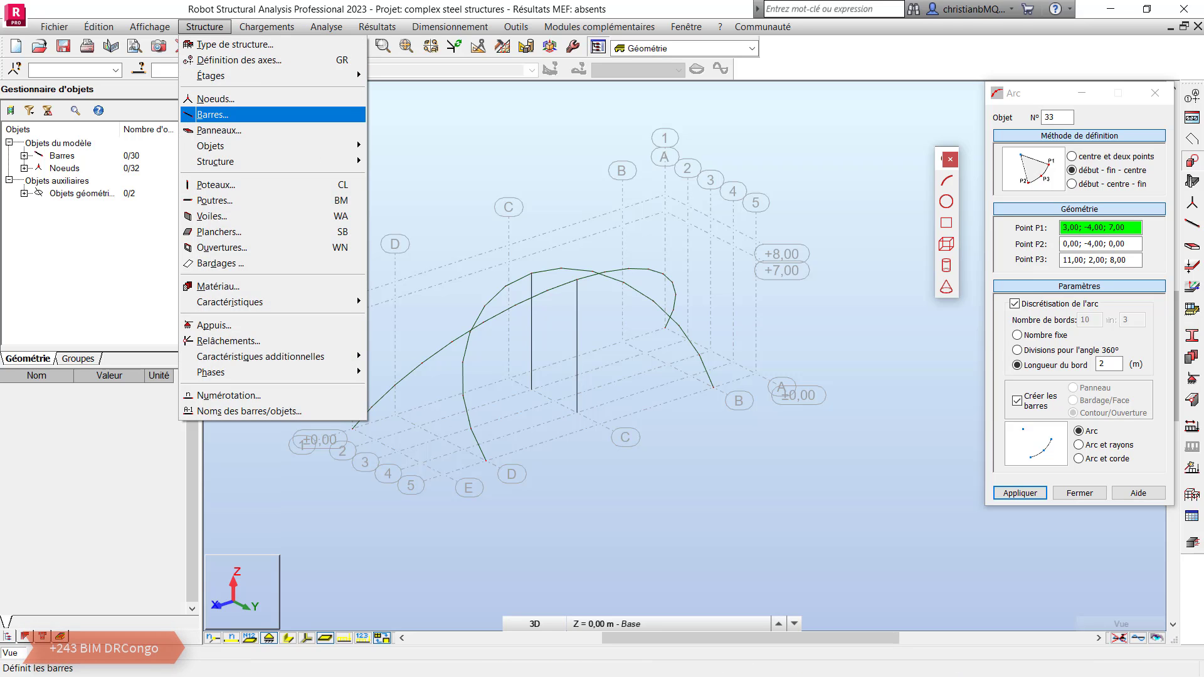
click(213, 114)
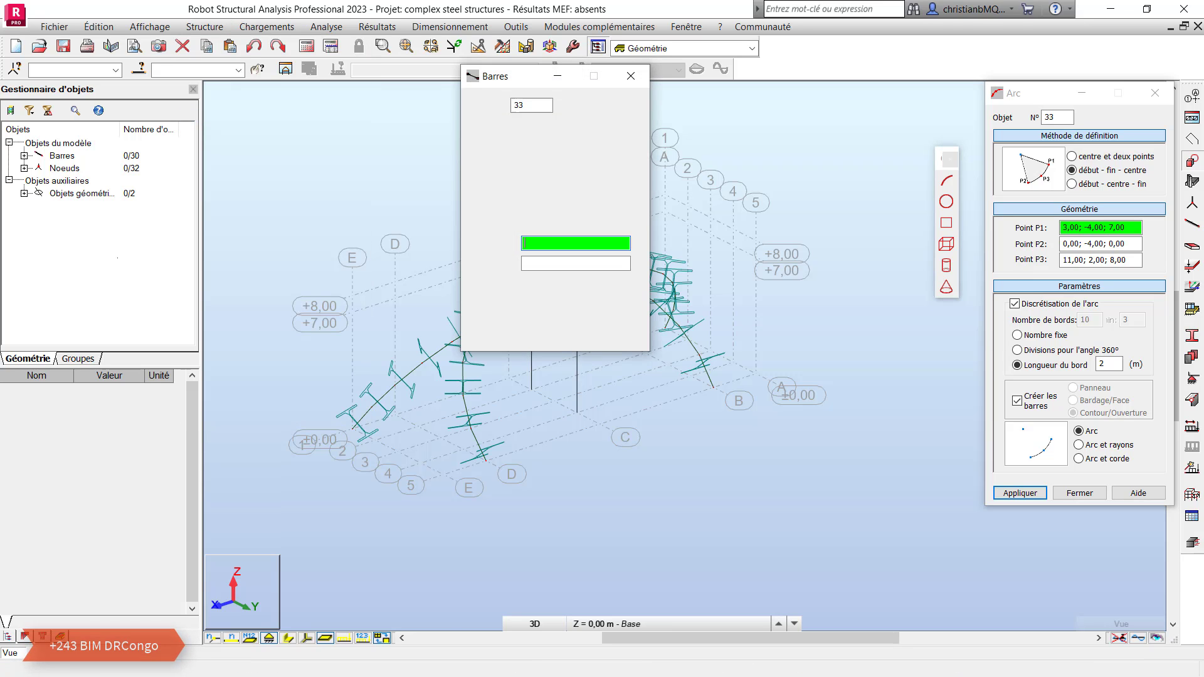
click(613, 158)
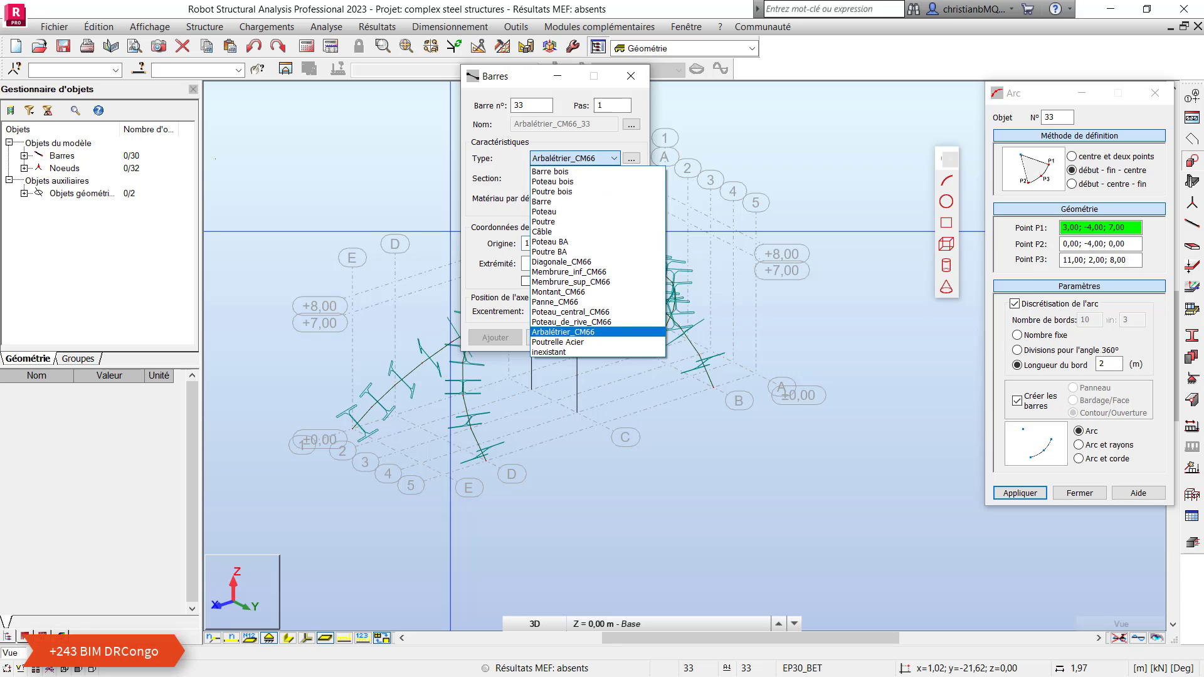
click(595, 261)
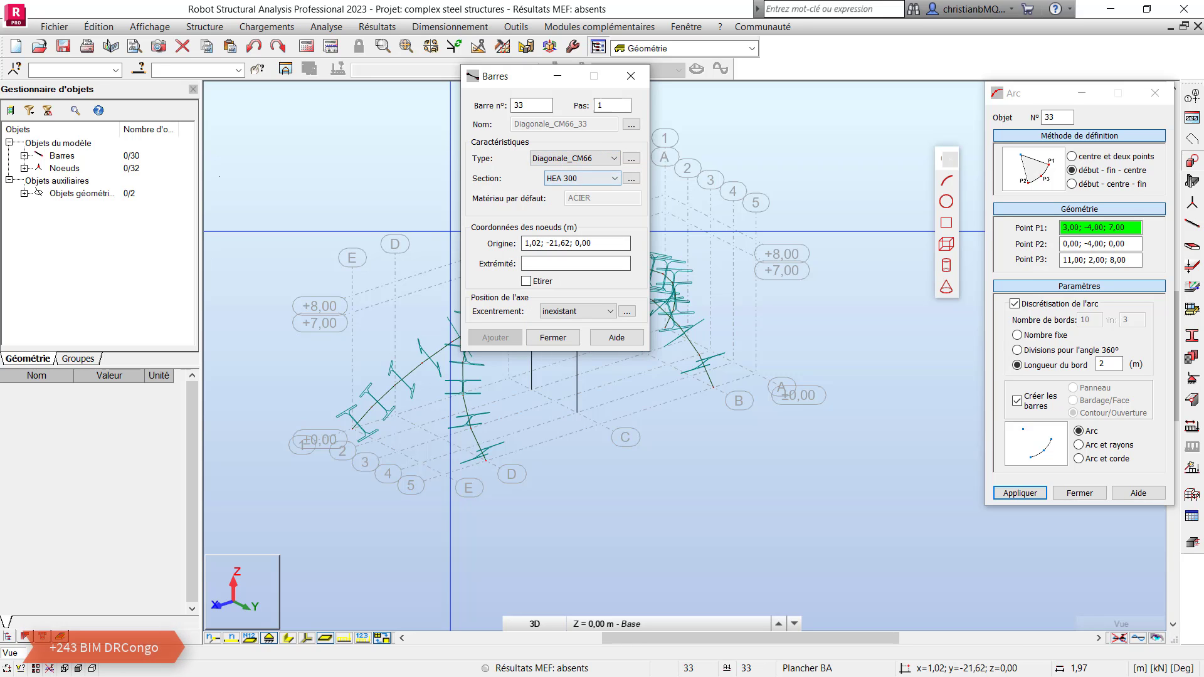
key(alt+Down)
key(Down)
key(Down)
key(Return)
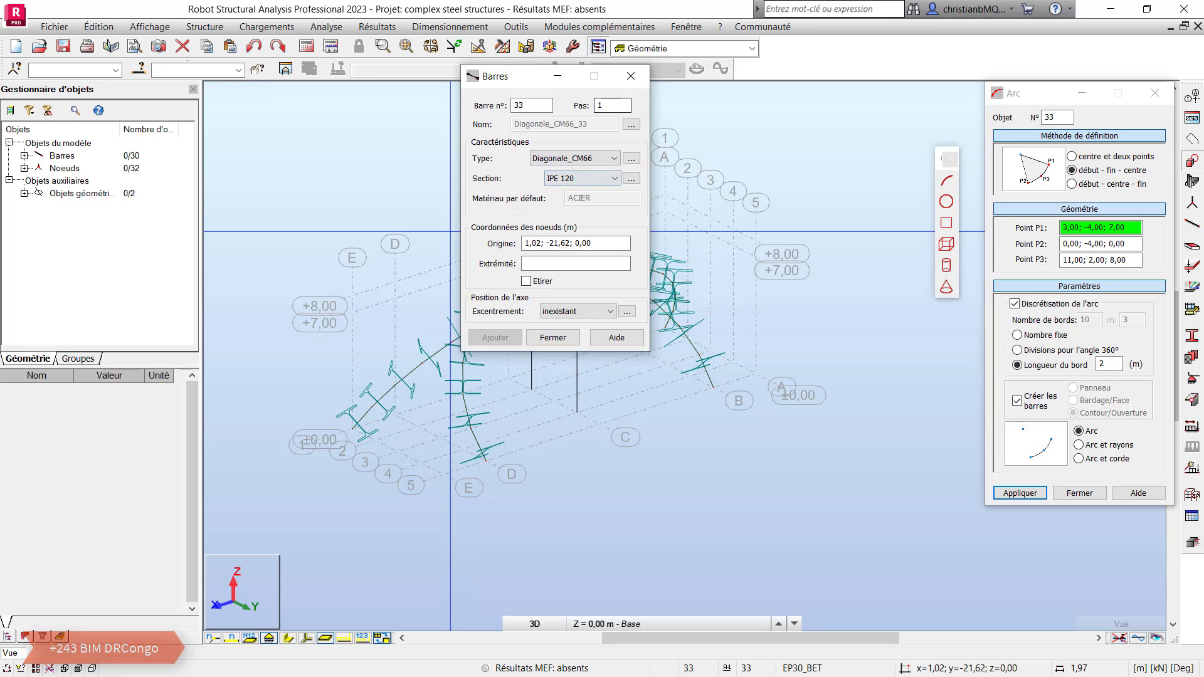
key(Return)
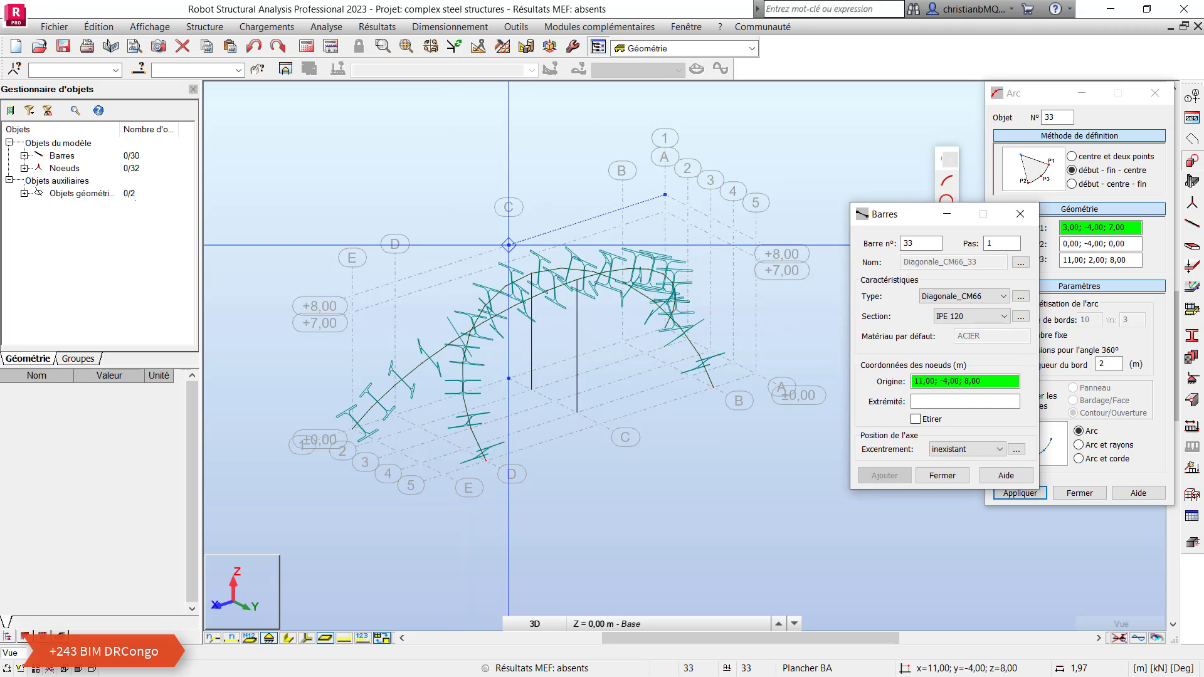
Step: Try a separate IPE 120 bar from 21,62; -2,80; 1,60 to 19,04; 2,72; 1,50 between the arches and undo it
right_click(509, 245)
click(433, 309)
drag(433, 309, 508, 245)
scroll(509, 245, up, 2)
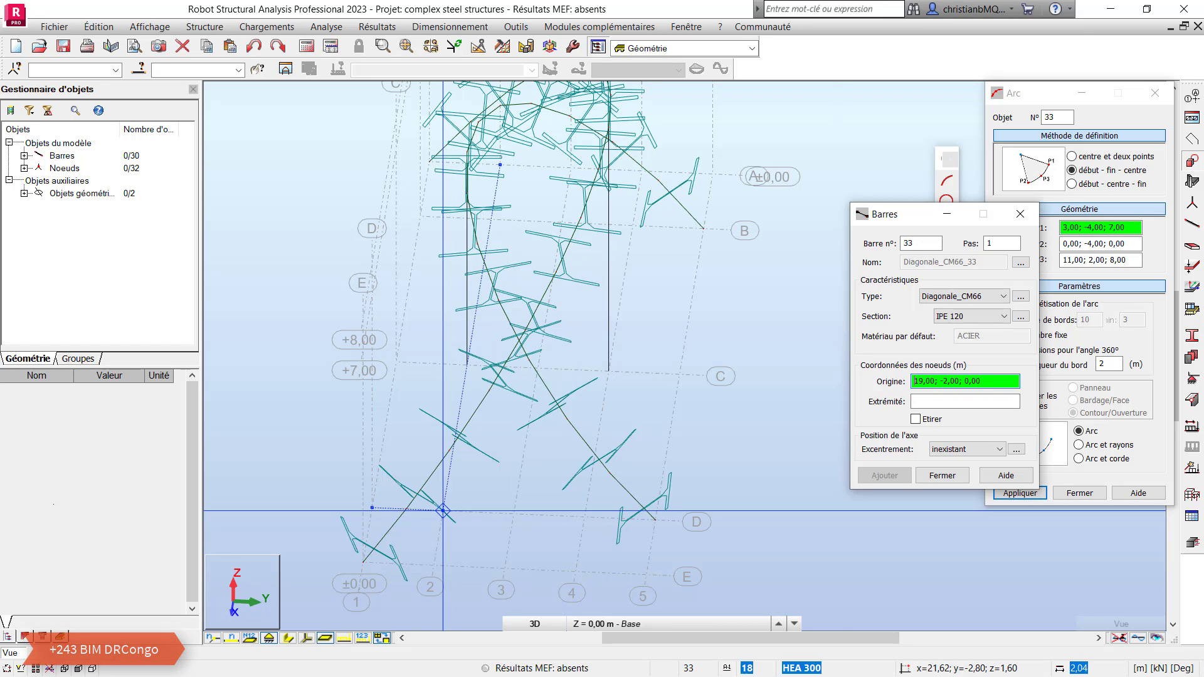
click(407, 507)
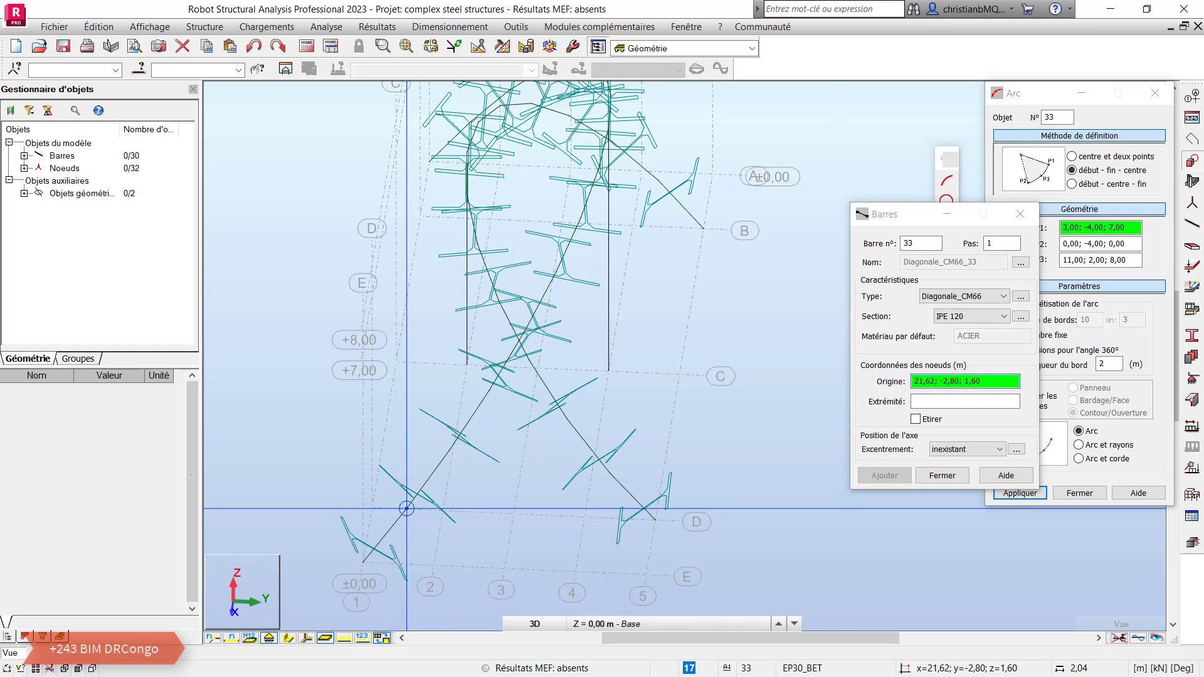
click(609, 473)
click(449, 450)
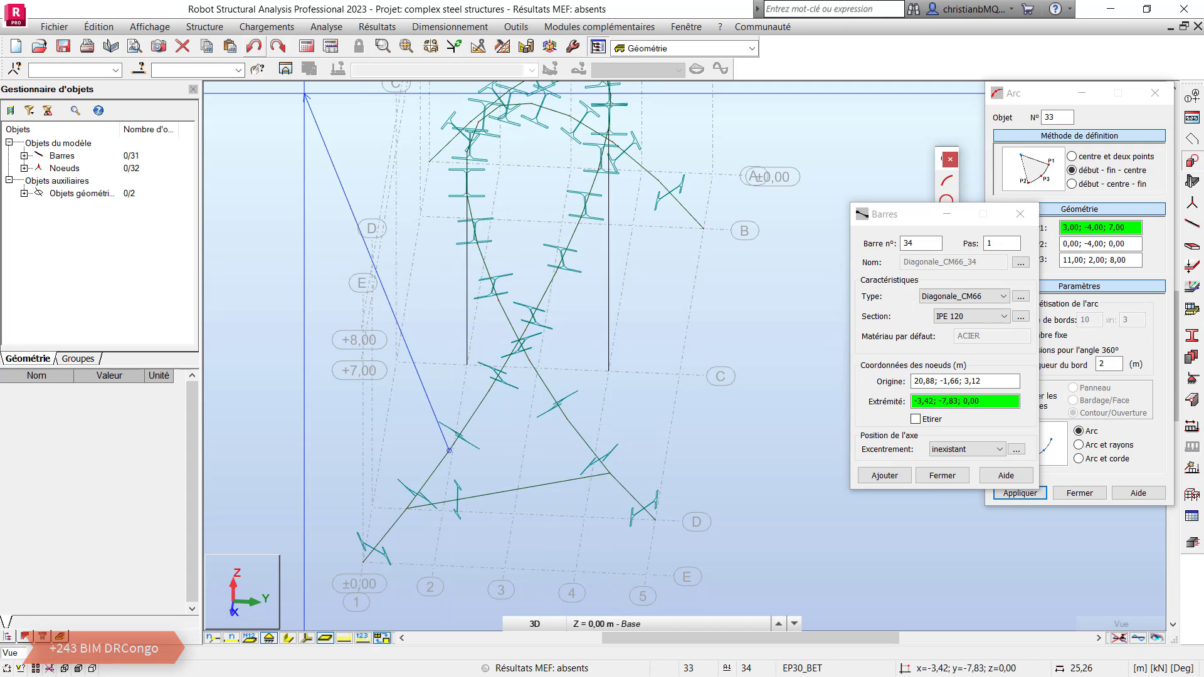
click(253, 46)
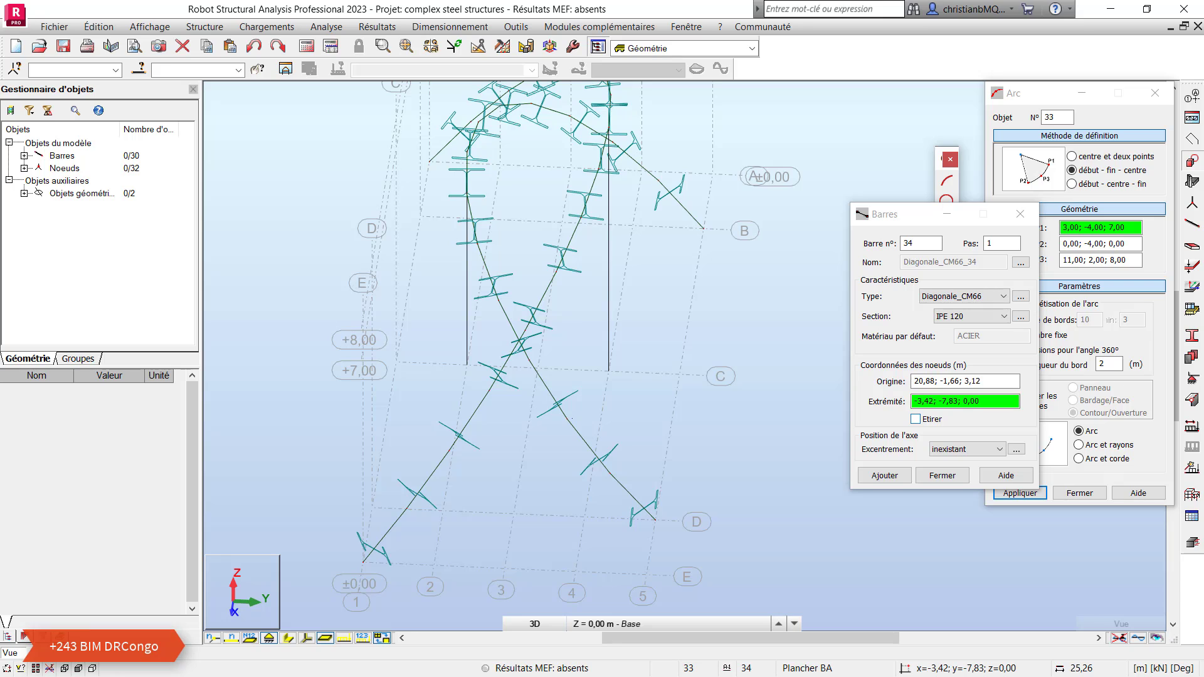
Step: Enable chained bar drawing (Etirer) and draw an IPE 120 bar from 19,04; 2,72; 1,50 to 21,62; -2,80; 1,60
click(916, 419)
click(938, 381)
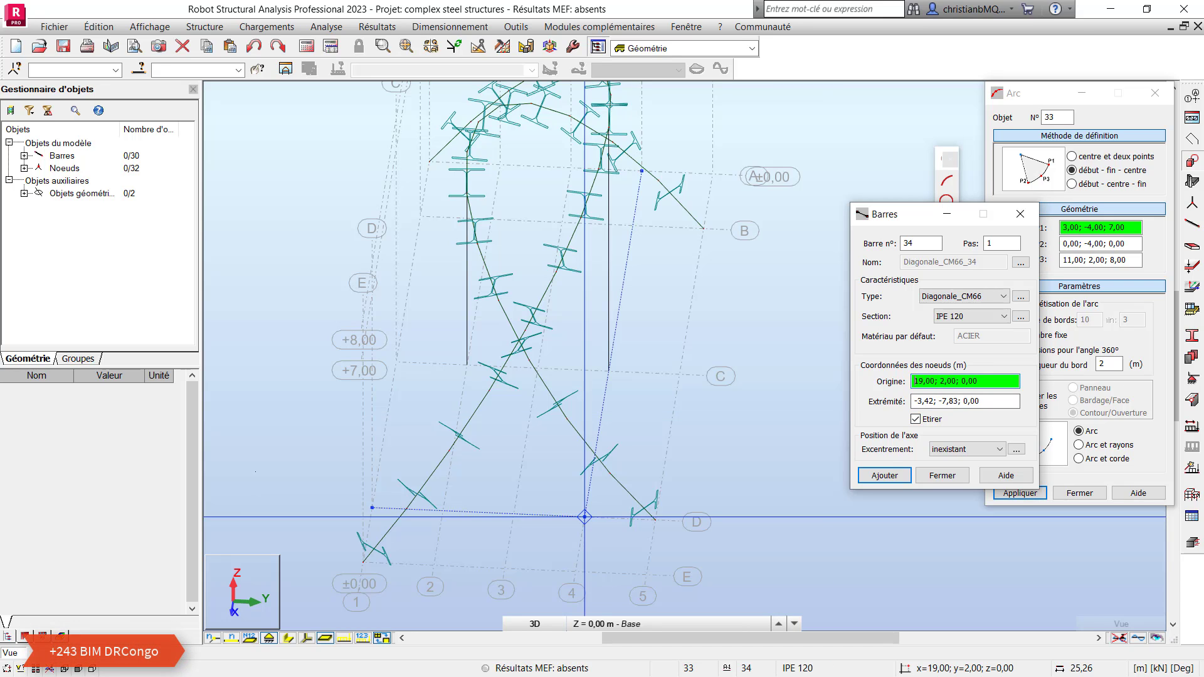
click(609, 474)
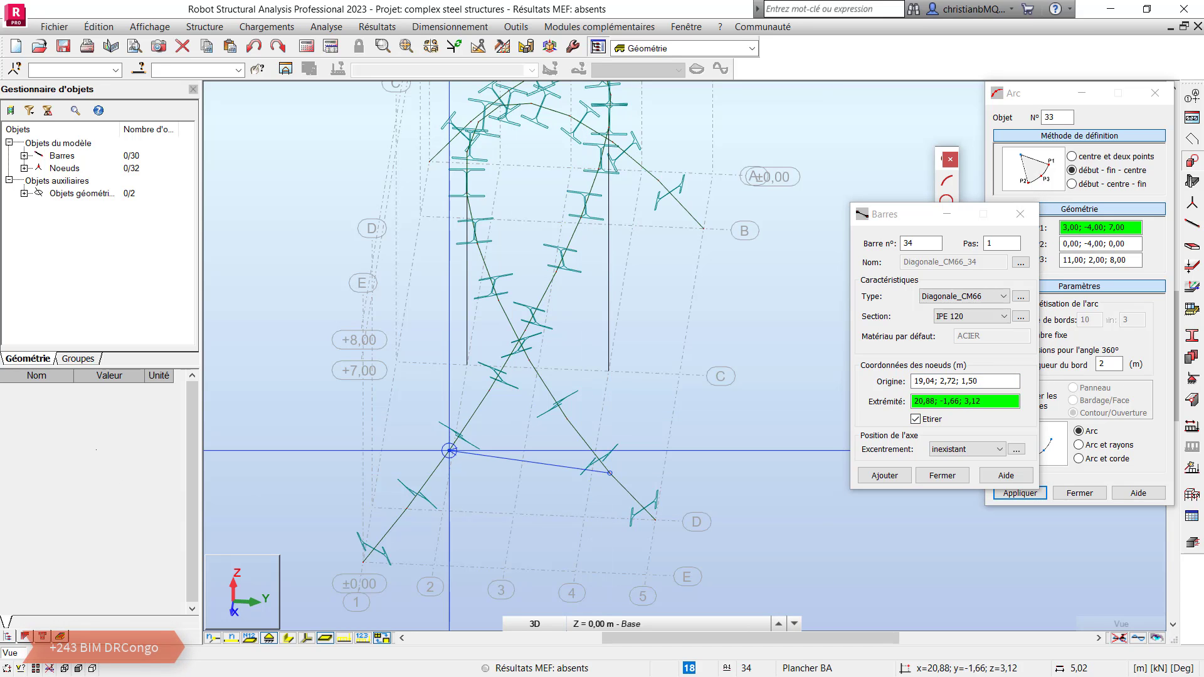
click(407, 508)
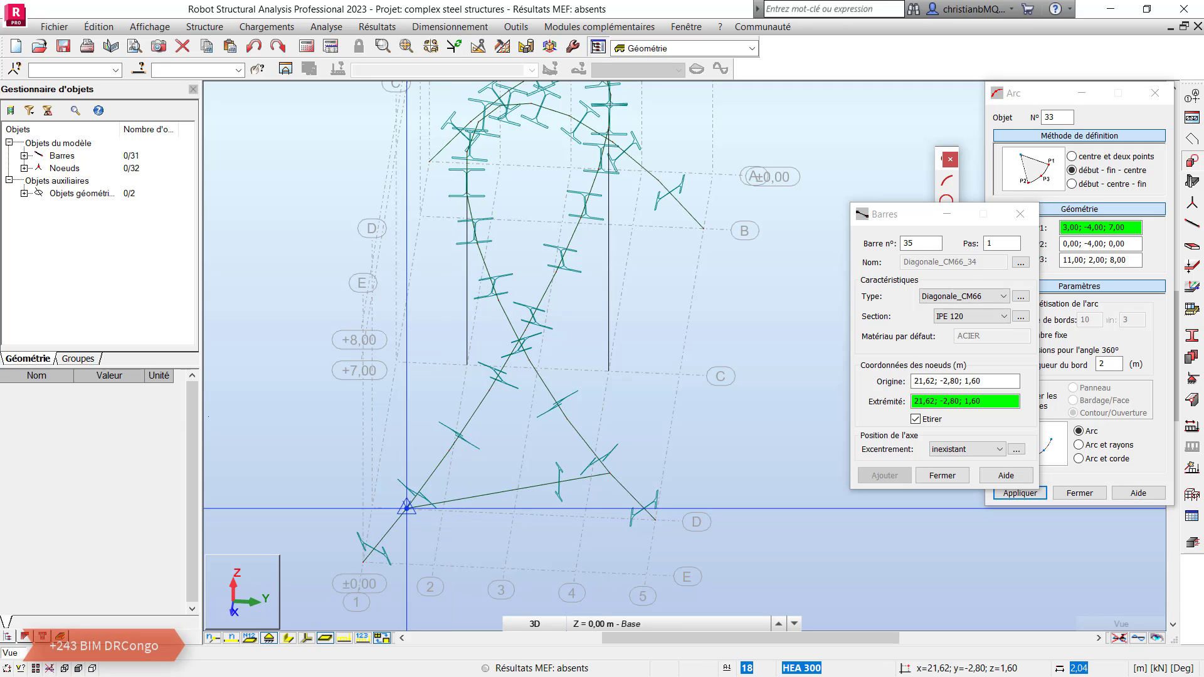
Step: Try continuing the chained IPE 120 bars through 18,60; 1,47; 2,96 to 15,70; -2,00; 0,00 and undo the whole chain
click(567, 419)
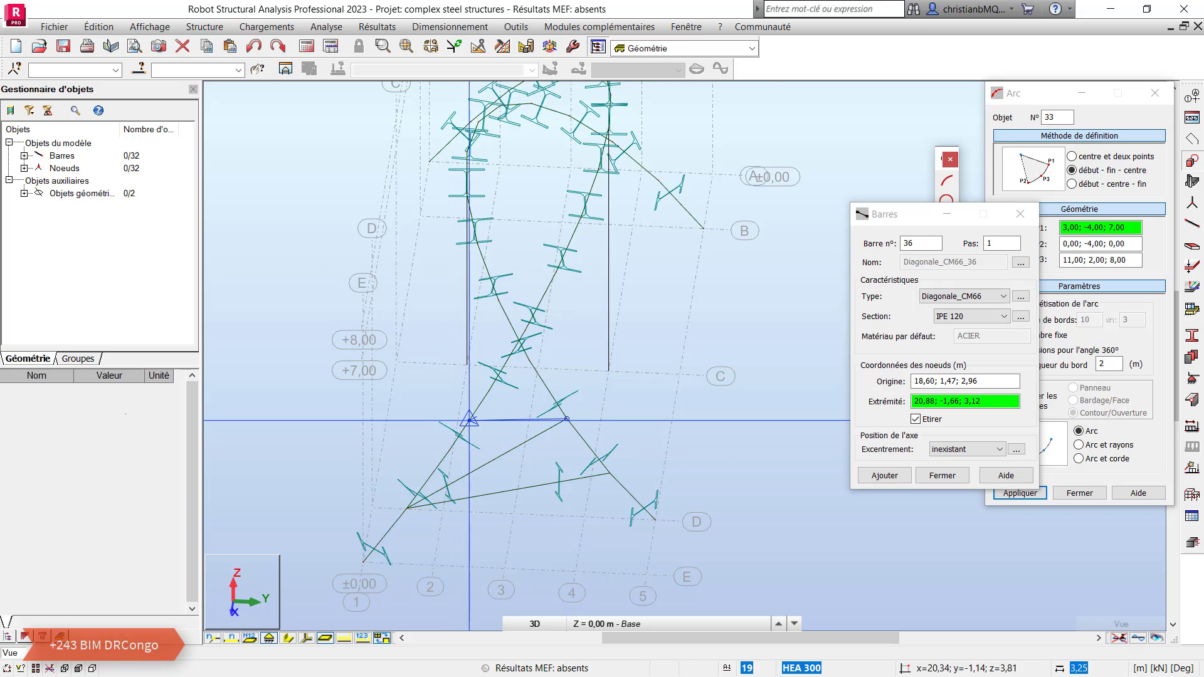
scroll(470, 418, up, 3)
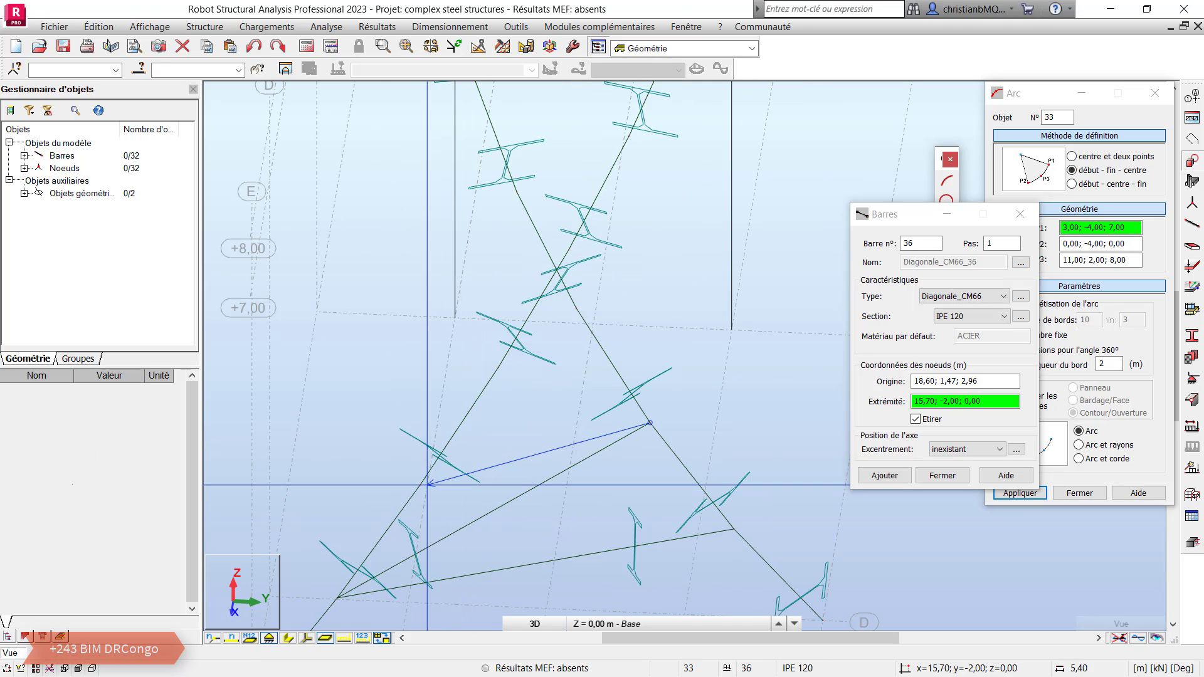
click(427, 485)
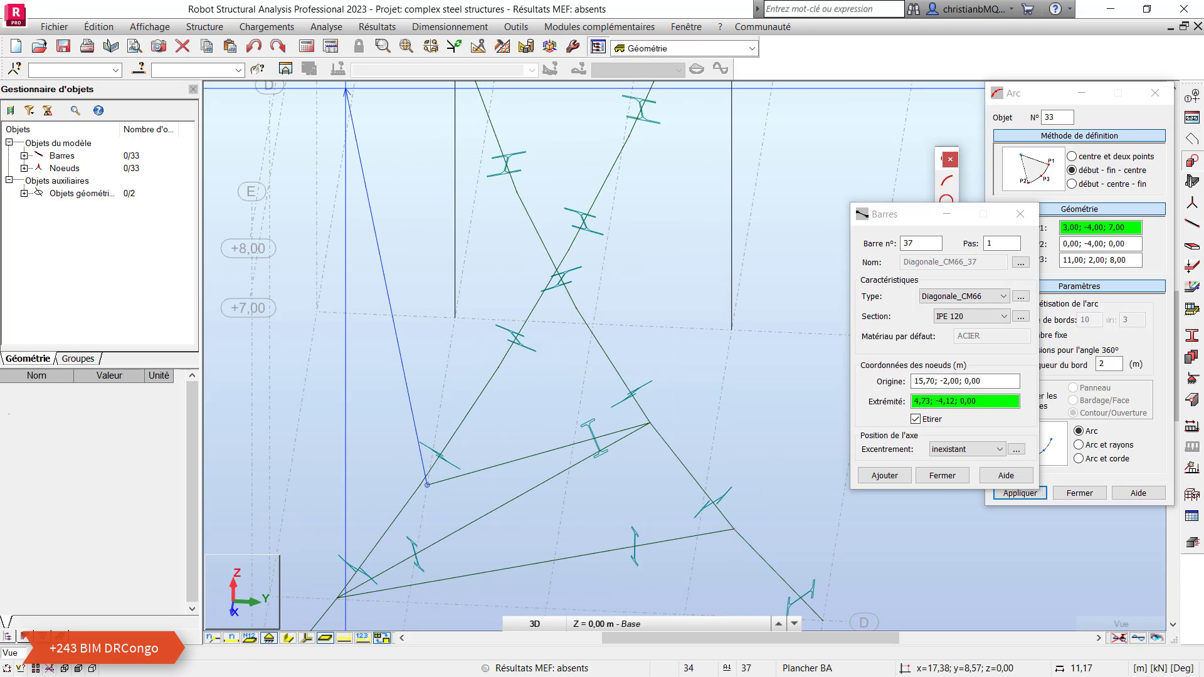
click(254, 46)
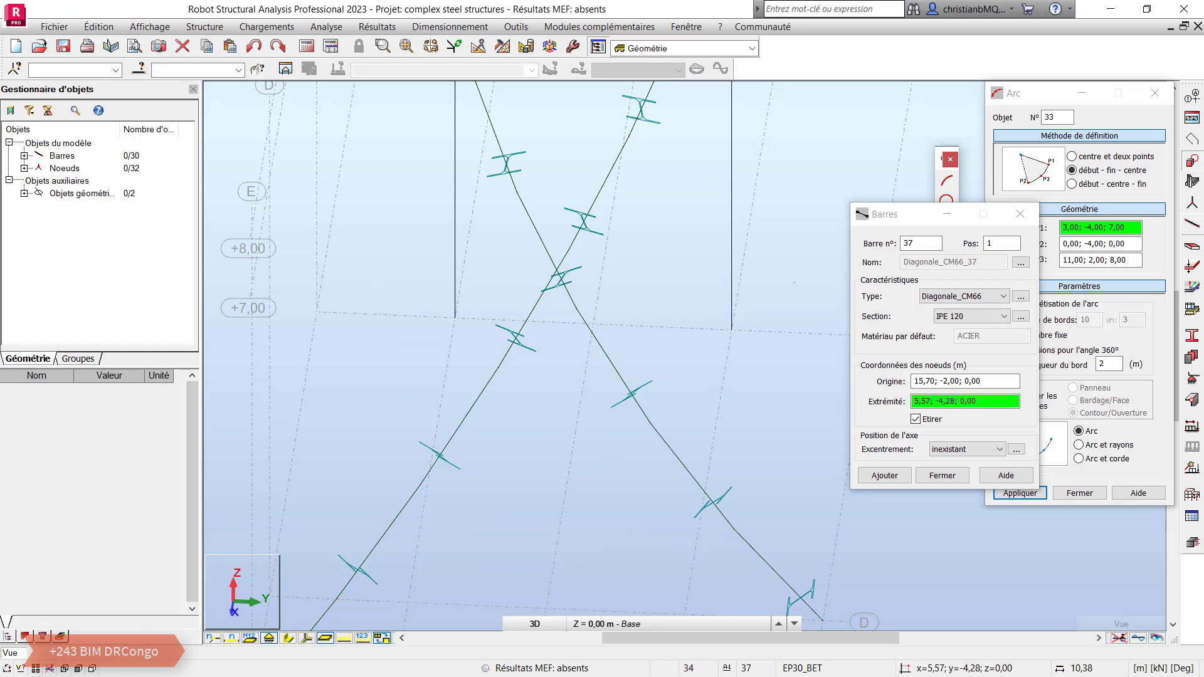
scroll(322, 497, down, 2)
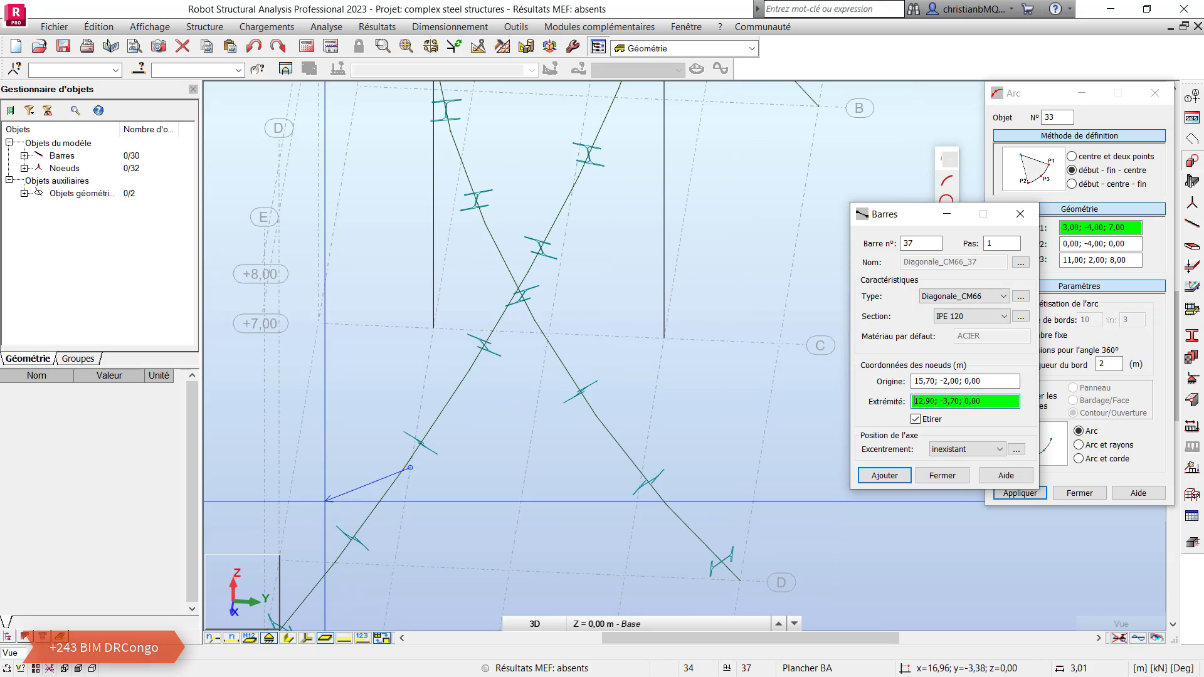
Step: Draw a chained IPE 120 zigzag between the arches from 21,62; -2,80; 1,60 via 19,04; 2,72; 1,50 to 19,81; -0,63; 4,50
click(946, 381)
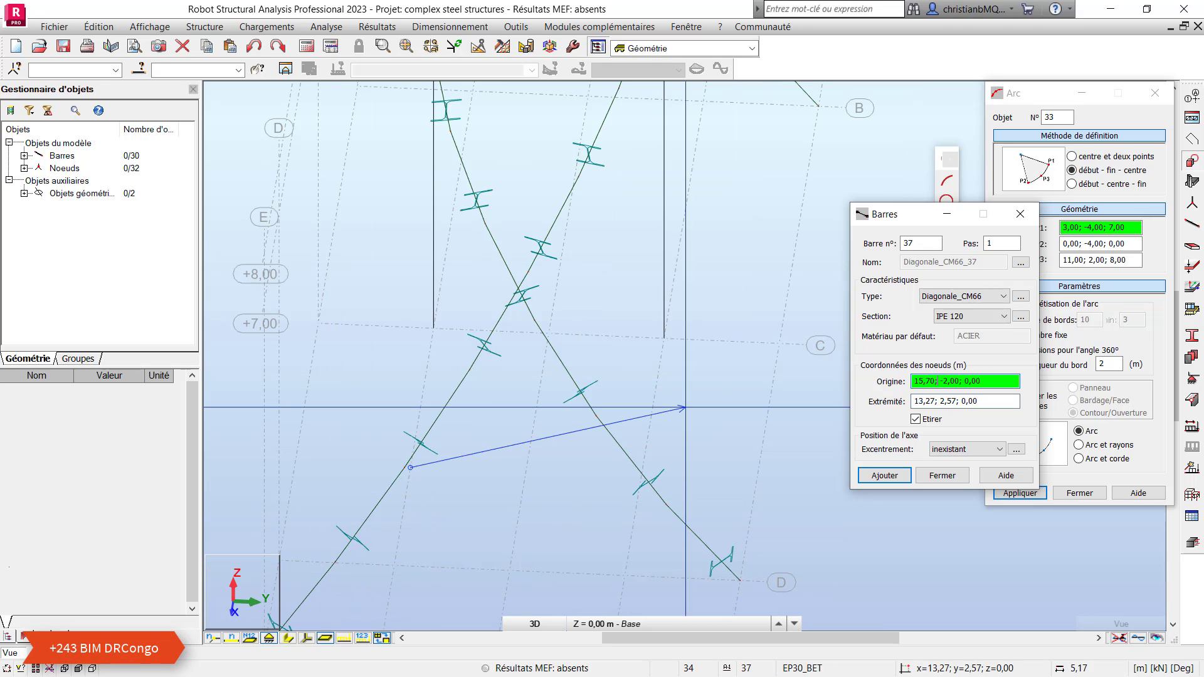
click(335, 561)
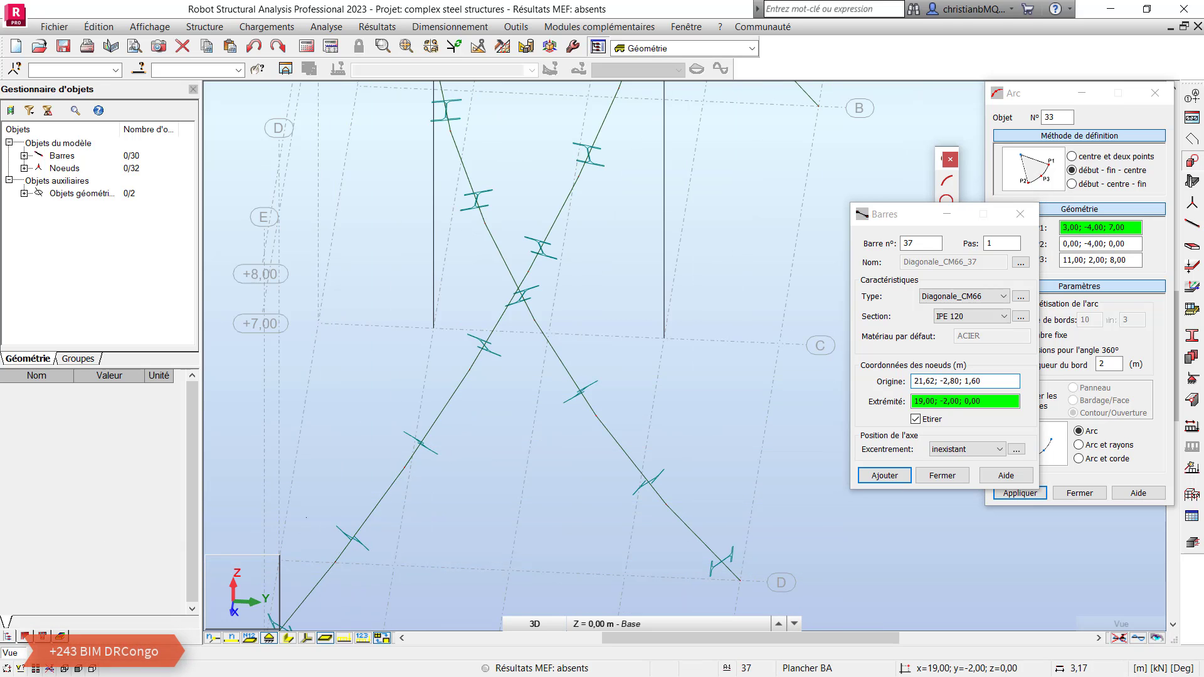
click(666, 504)
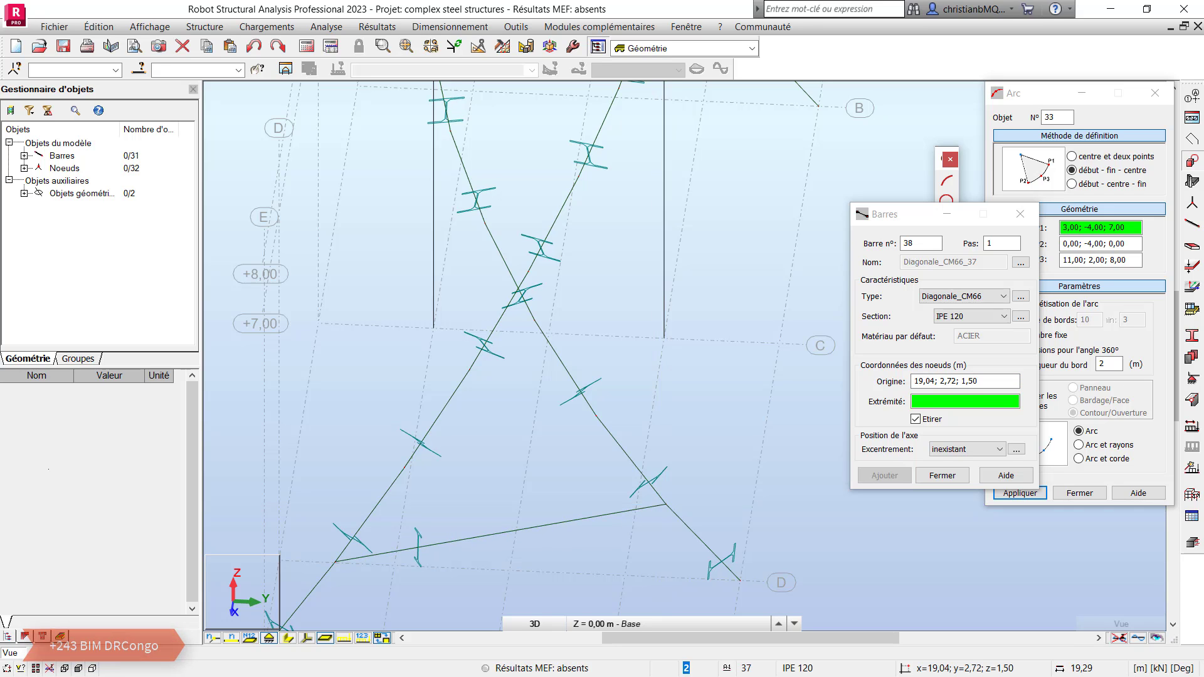
click(404, 467)
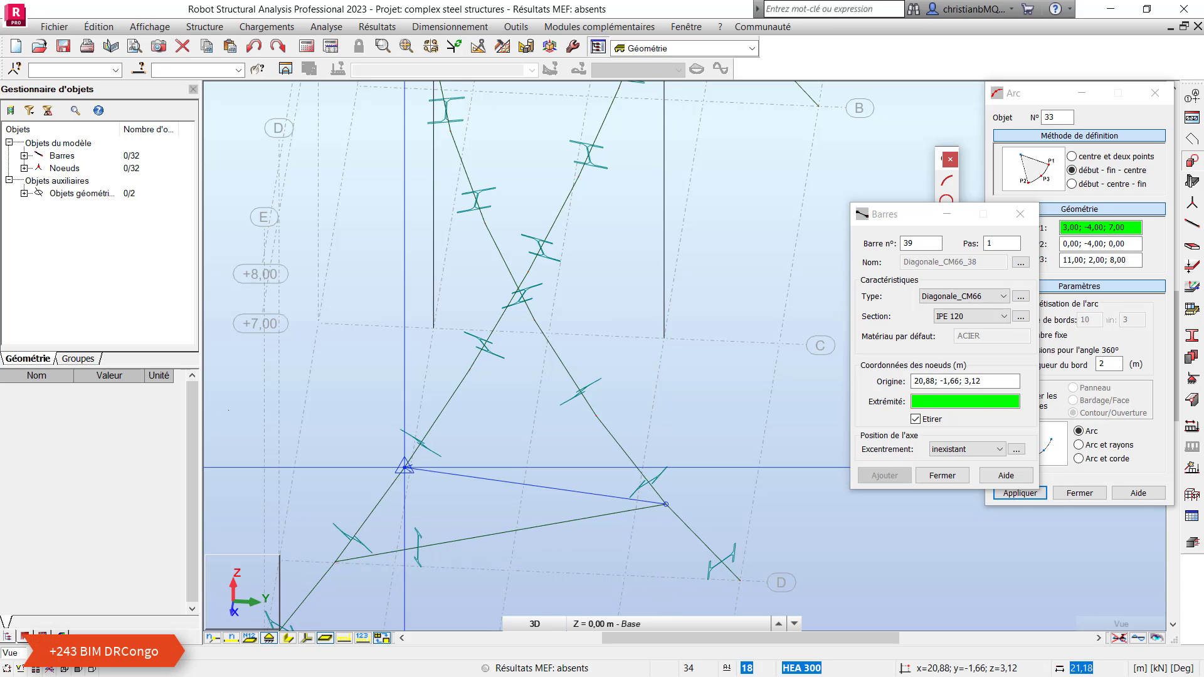
click(596, 415)
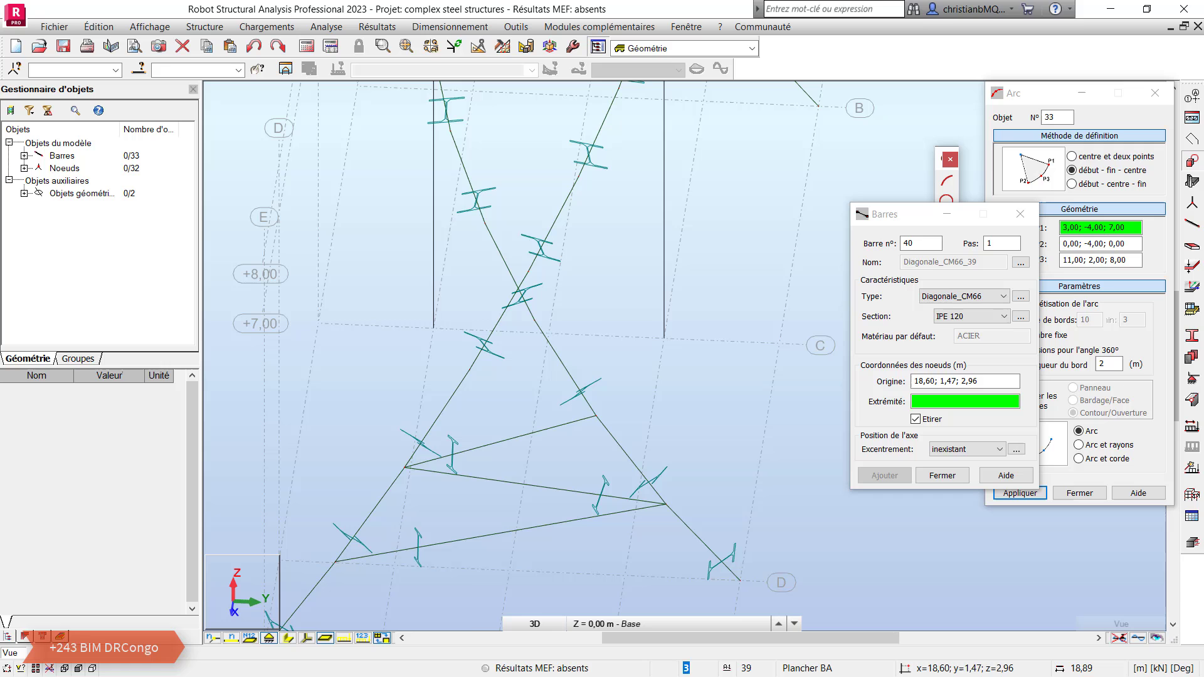
click(470, 370)
Step: Resume the IPE 120 zigzag from 19,81; -0,63; 4,50 via 17,70; 0,32; 4,29, alternating between arch nodes up to 14,98; 1,55; 7,41
scroll(627, 258, up, 2)
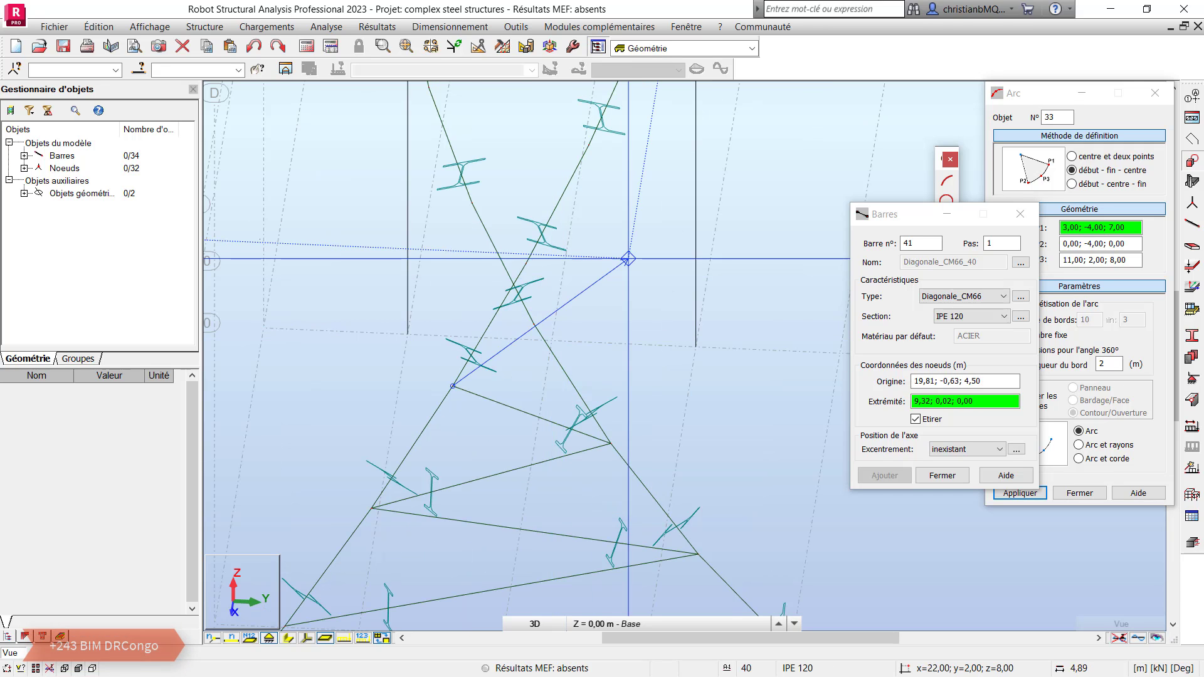
right_click(521, 249)
click(562, 311)
drag(562, 313, 358, 242)
scroll(627, 530, down, 3)
scroll(465, 271, up, 5)
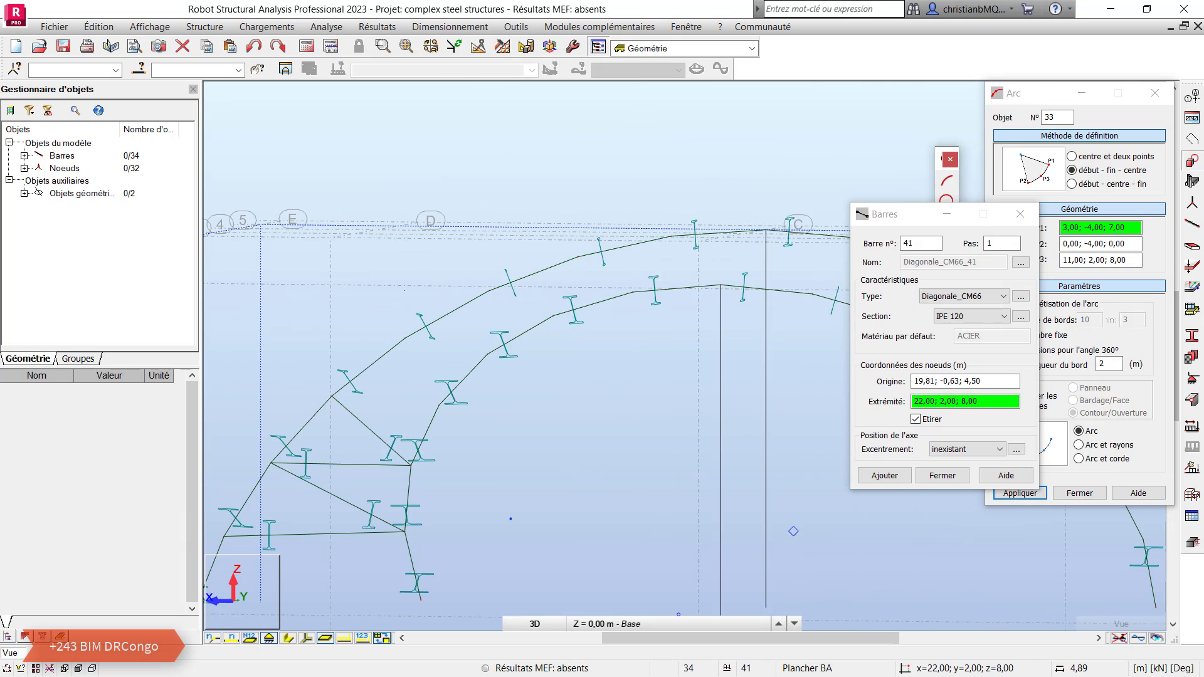
click(964, 381)
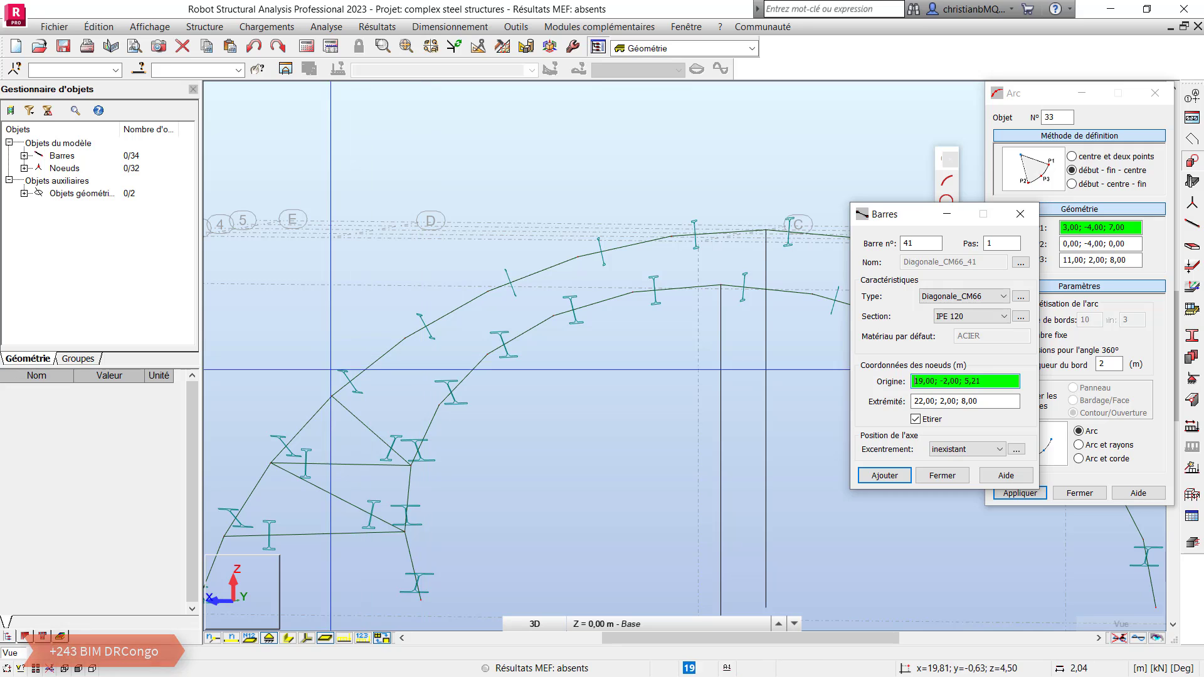
click(331, 396)
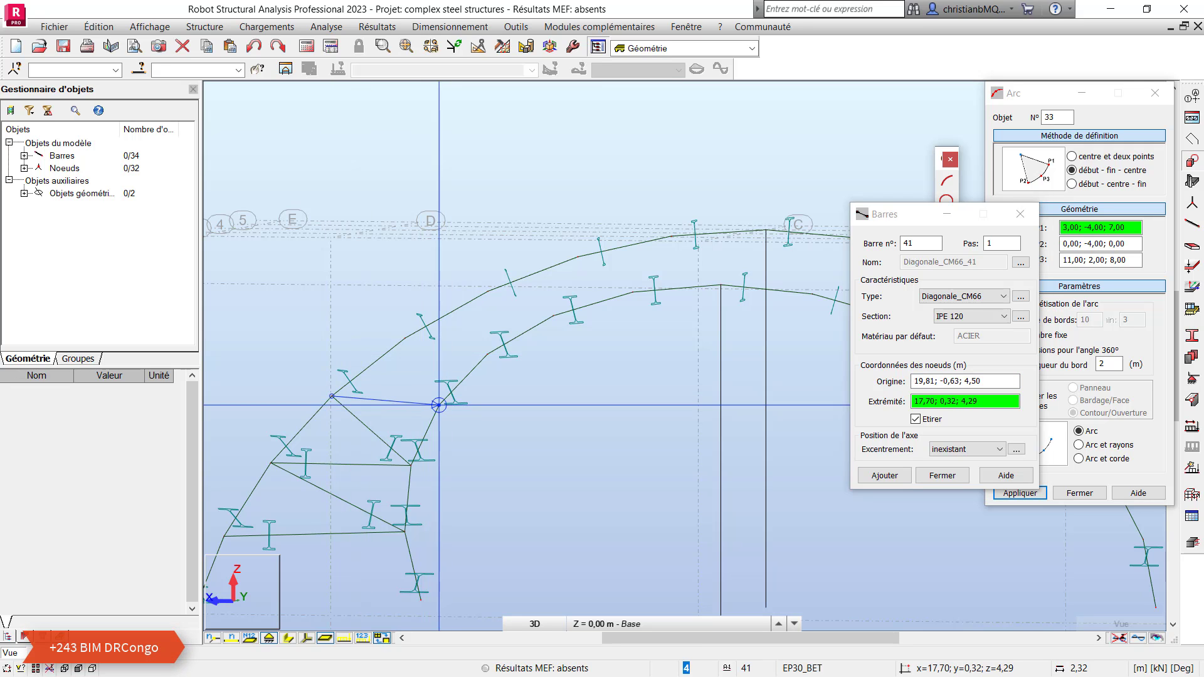
click(439, 405)
click(405, 339)
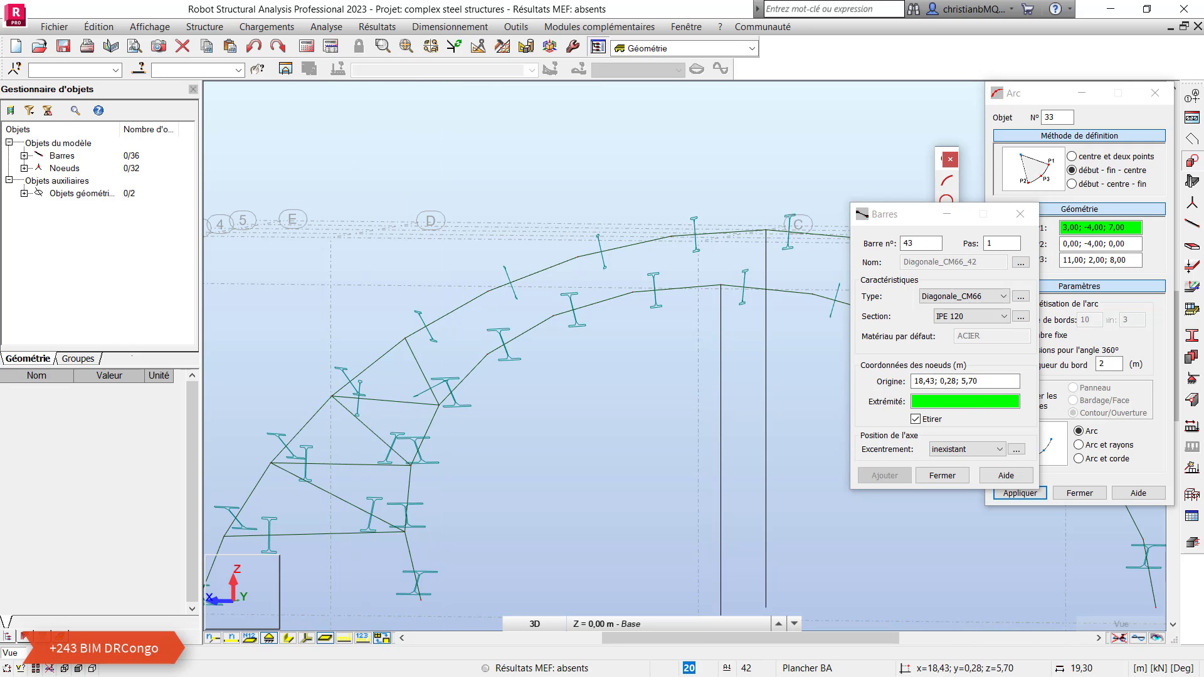
click(487, 355)
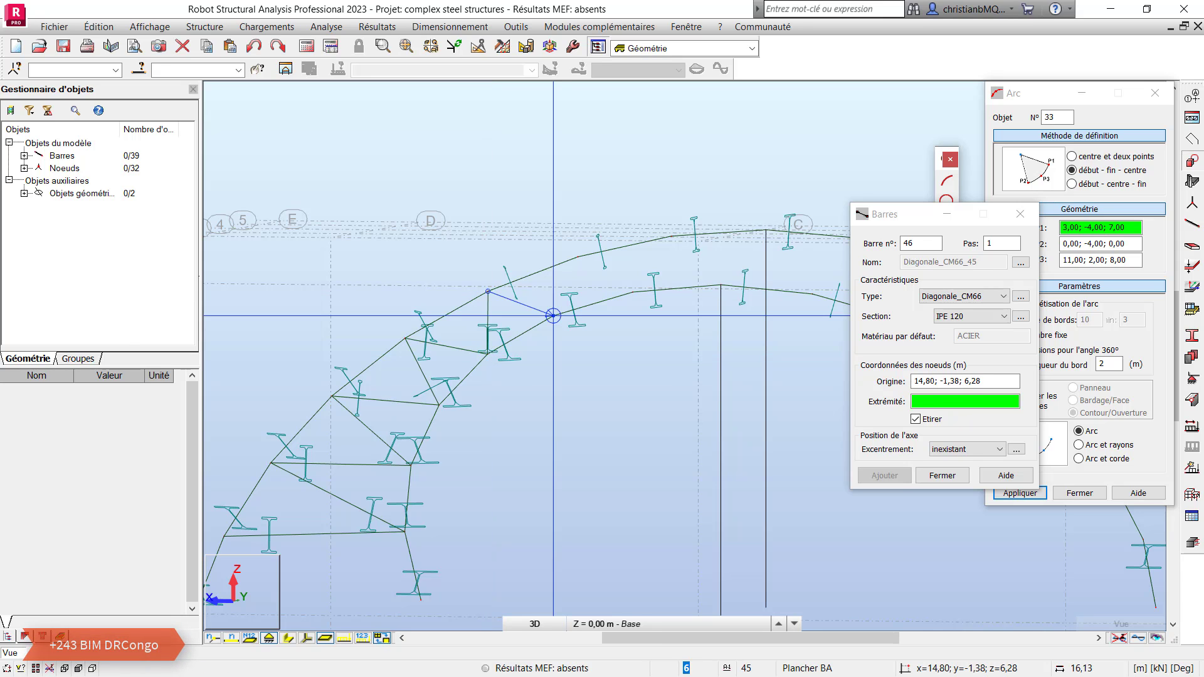
click(577, 256)
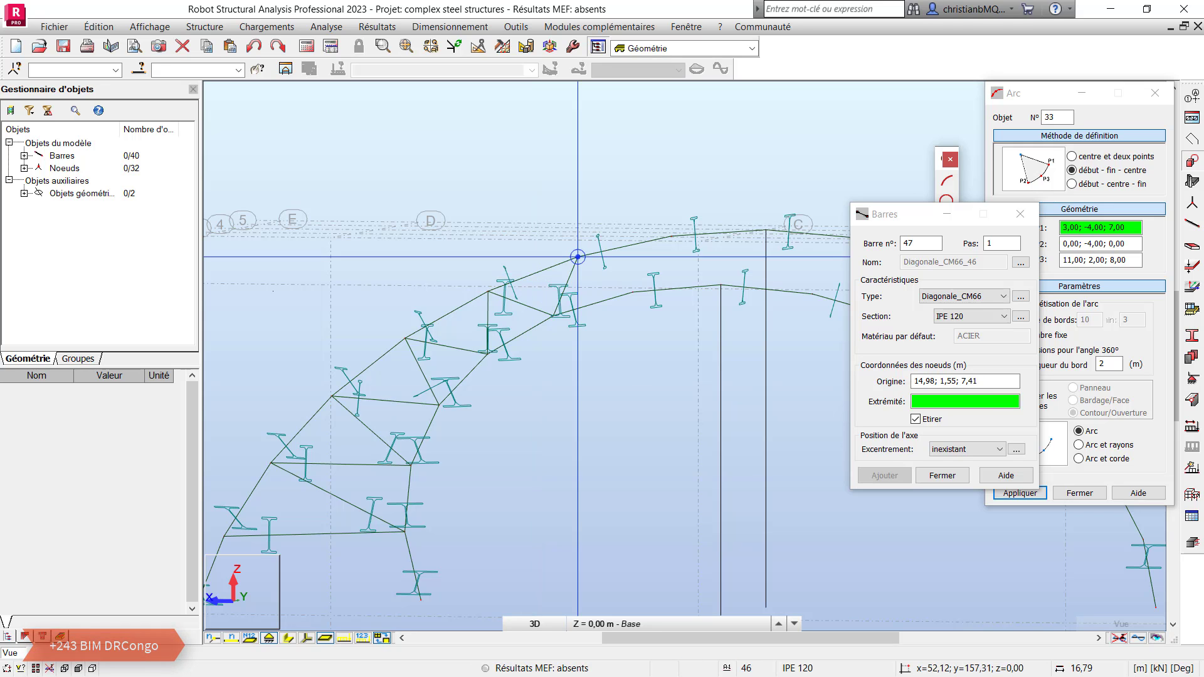
Step: Continue the IPE 120 zigzag through 13,03; 1,89; 7,85 and 11,00; -2,00; 7,00, over the arch crown to 9,04; -1,84; 6,82
click(630, 292)
click(671, 236)
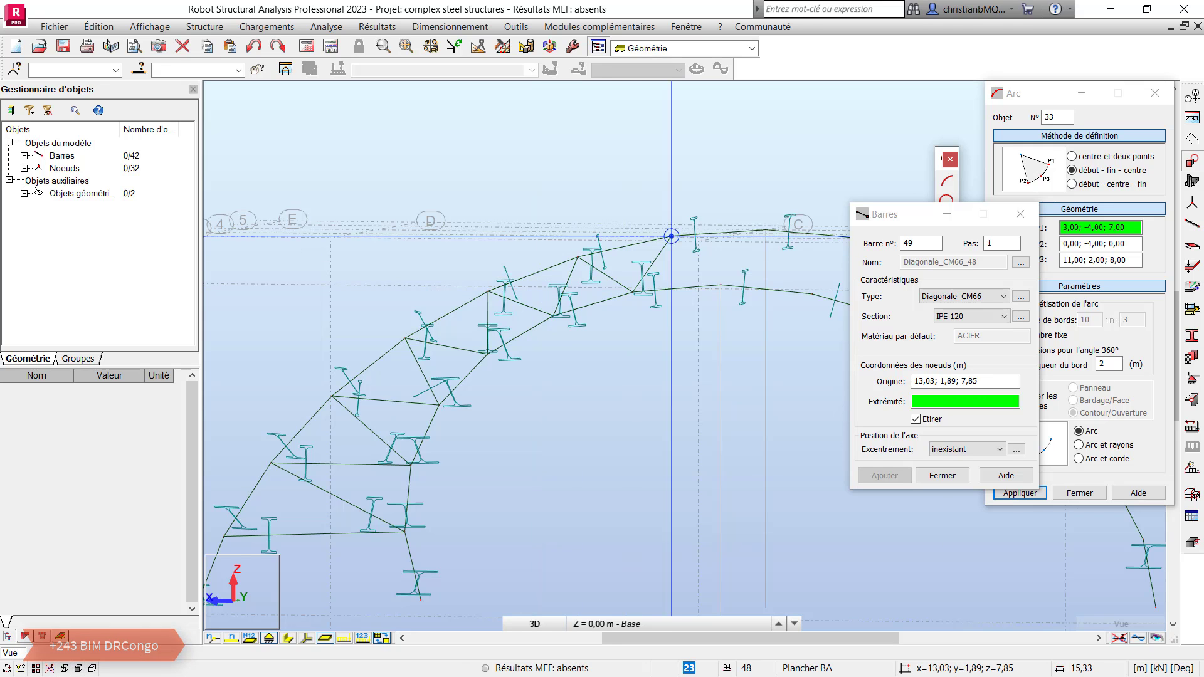
scroll(334, 326, down, 2)
scroll(668, 260, up, 2)
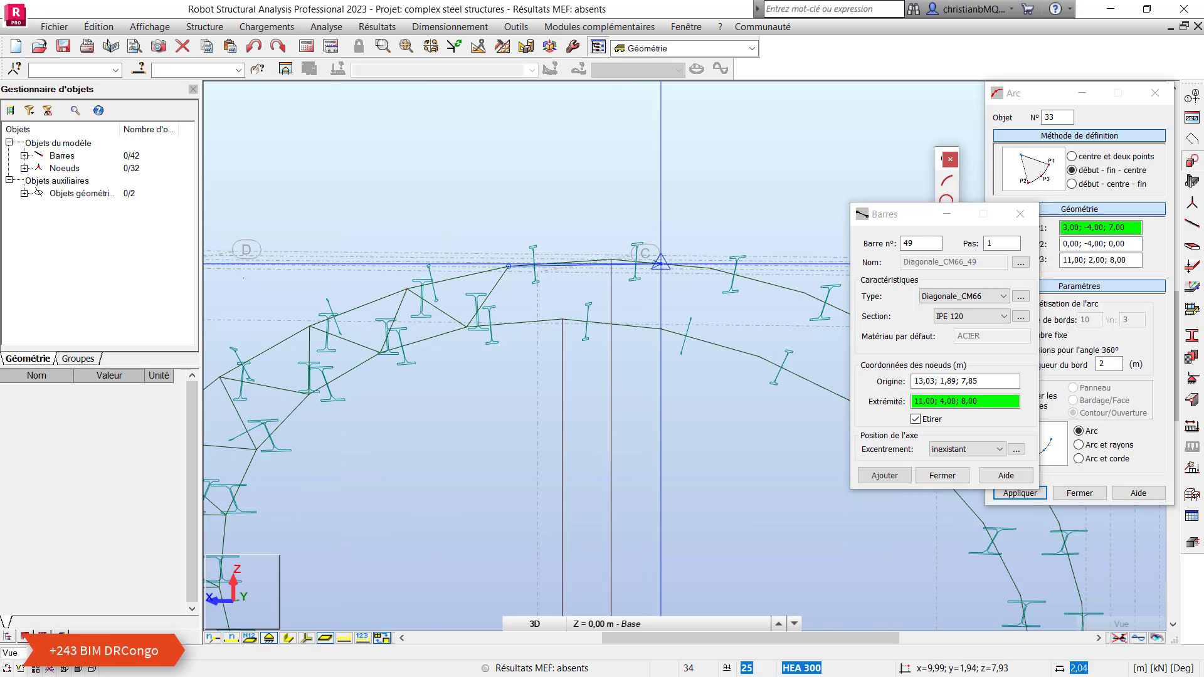
click(562, 319)
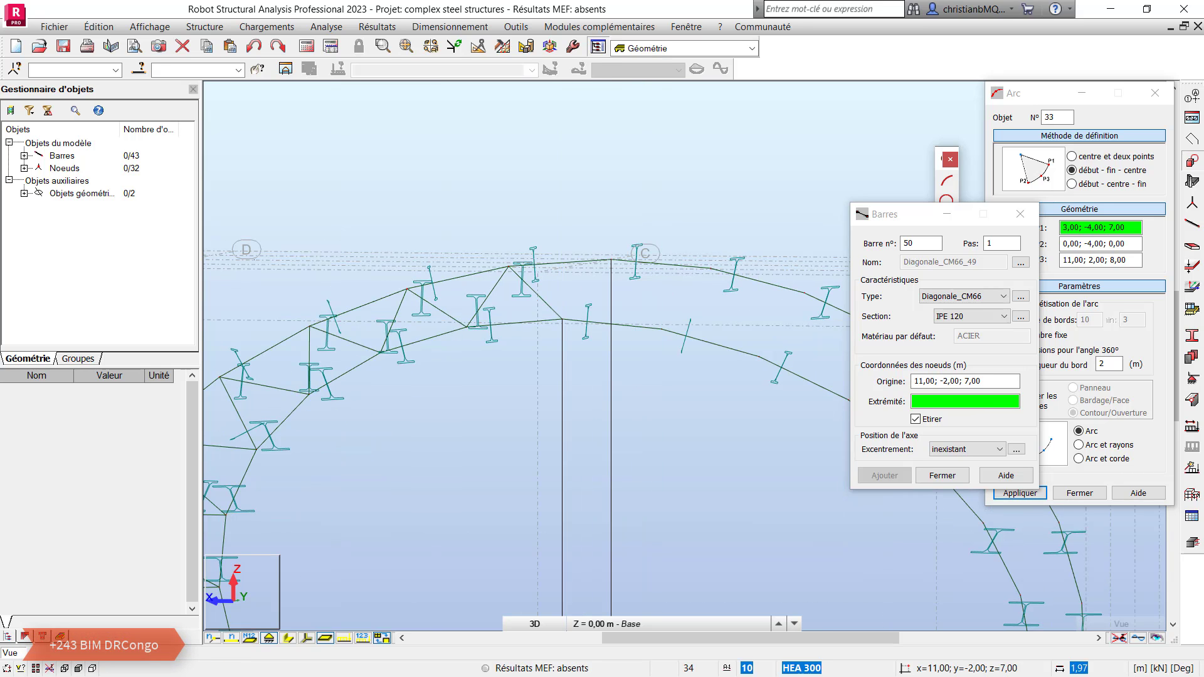
click(612, 259)
click(662, 328)
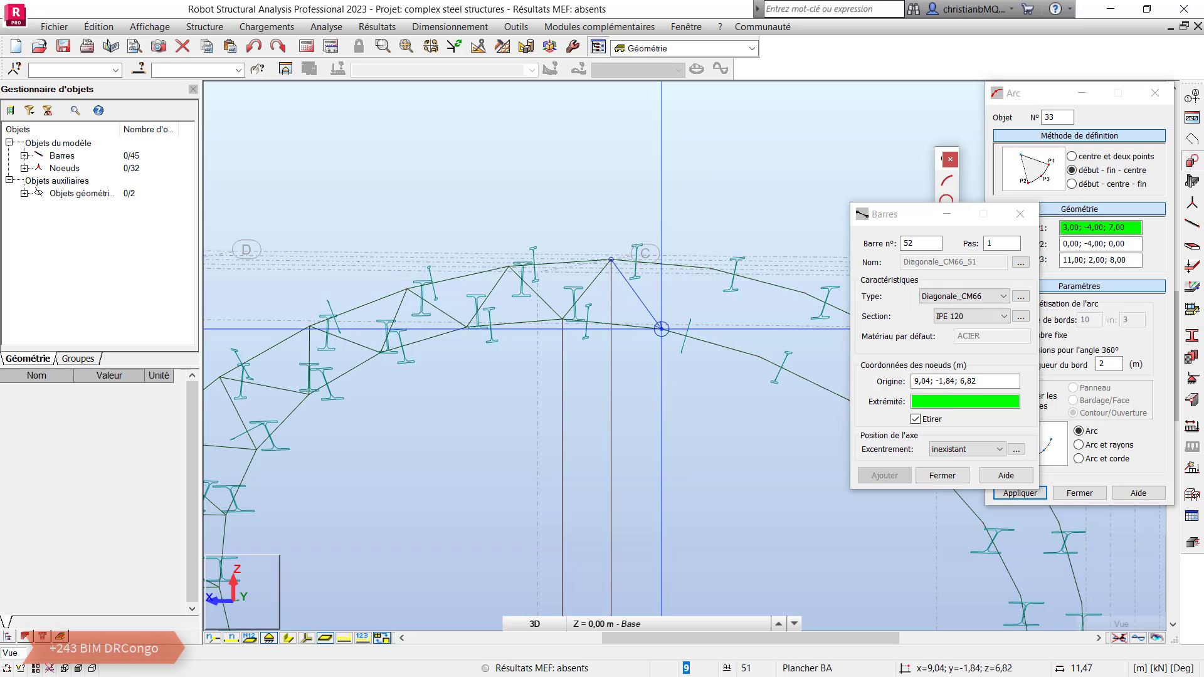
click(662, 329)
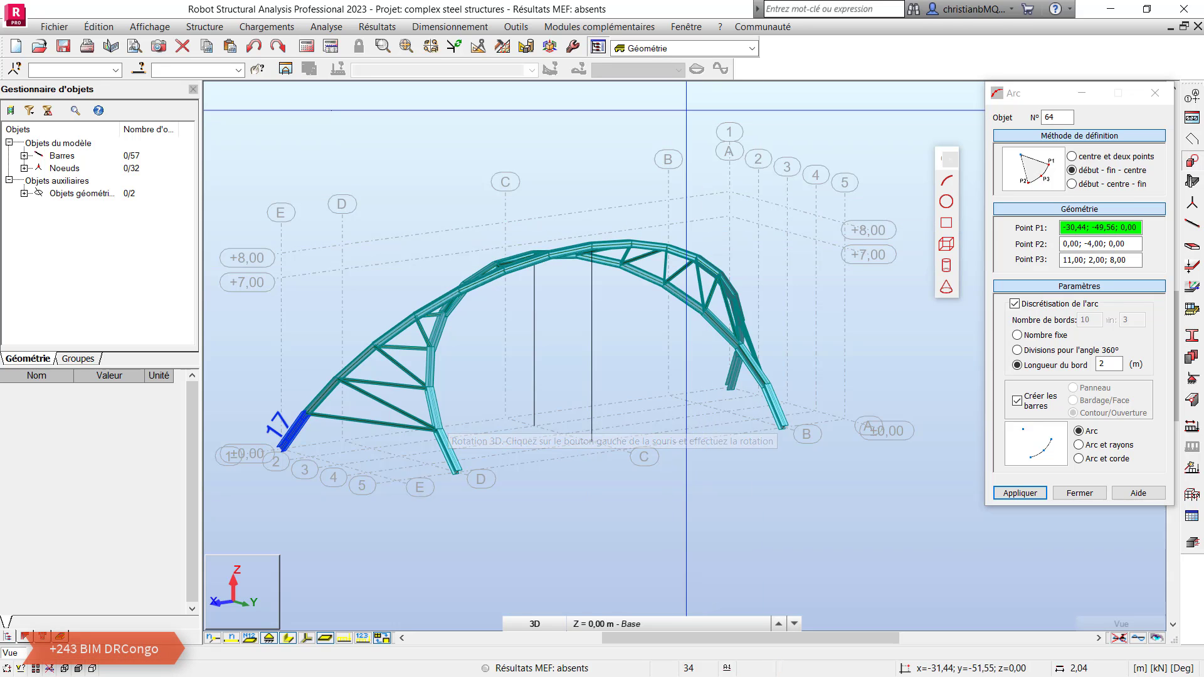
Step: Examine the two arches and their linking diagonals as 3D section shapes from several sides
right_click(579, 139)
click(604, 196)
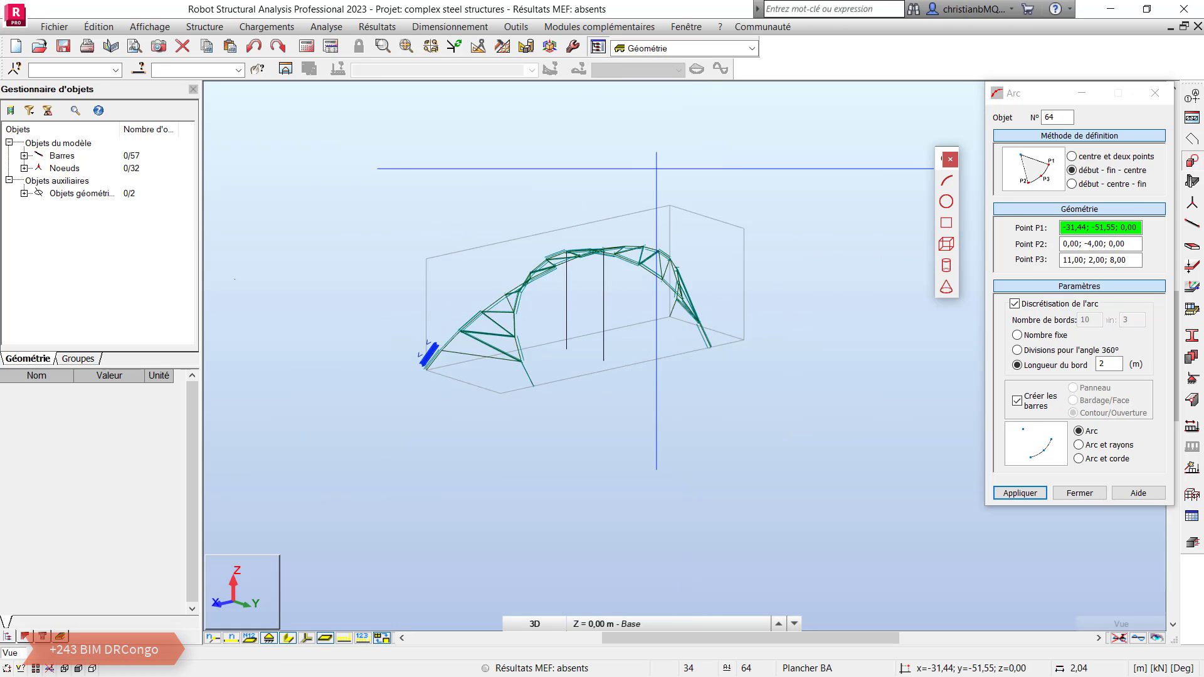
drag(502, 263, 558, 270)
scroll(596, 303, up, 4)
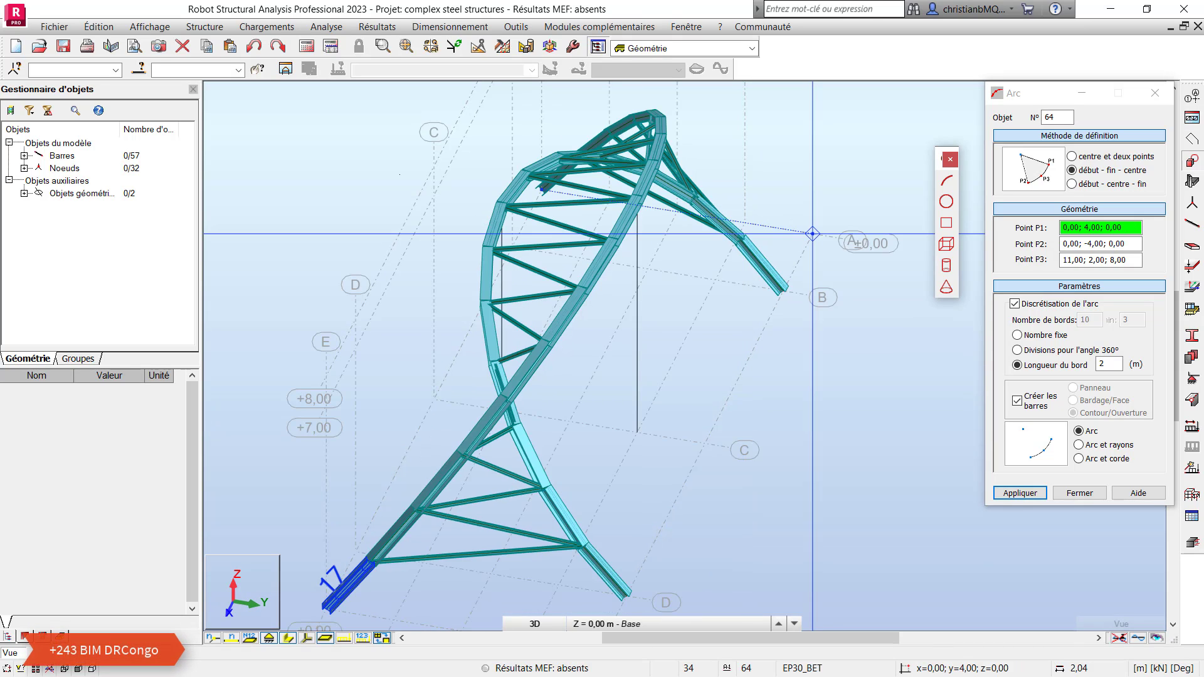
scroll(749, 220, down, 1)
scroll(809, 214, down, 2)
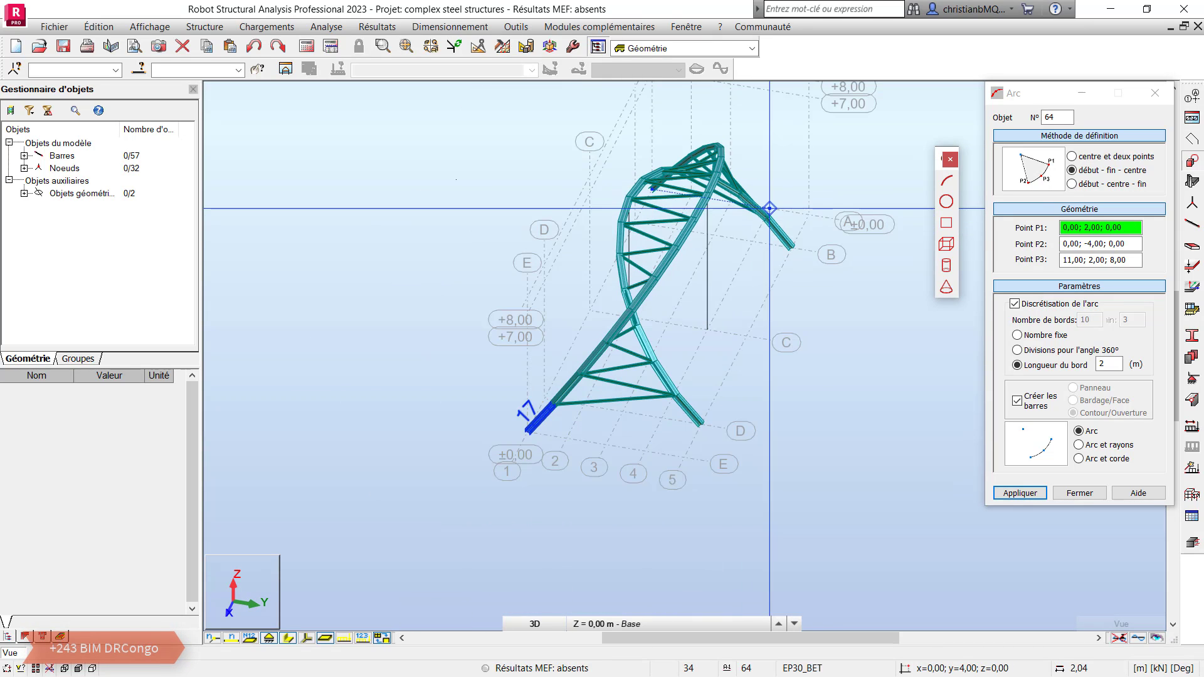
right_click(742, 150)
click(782, 211)
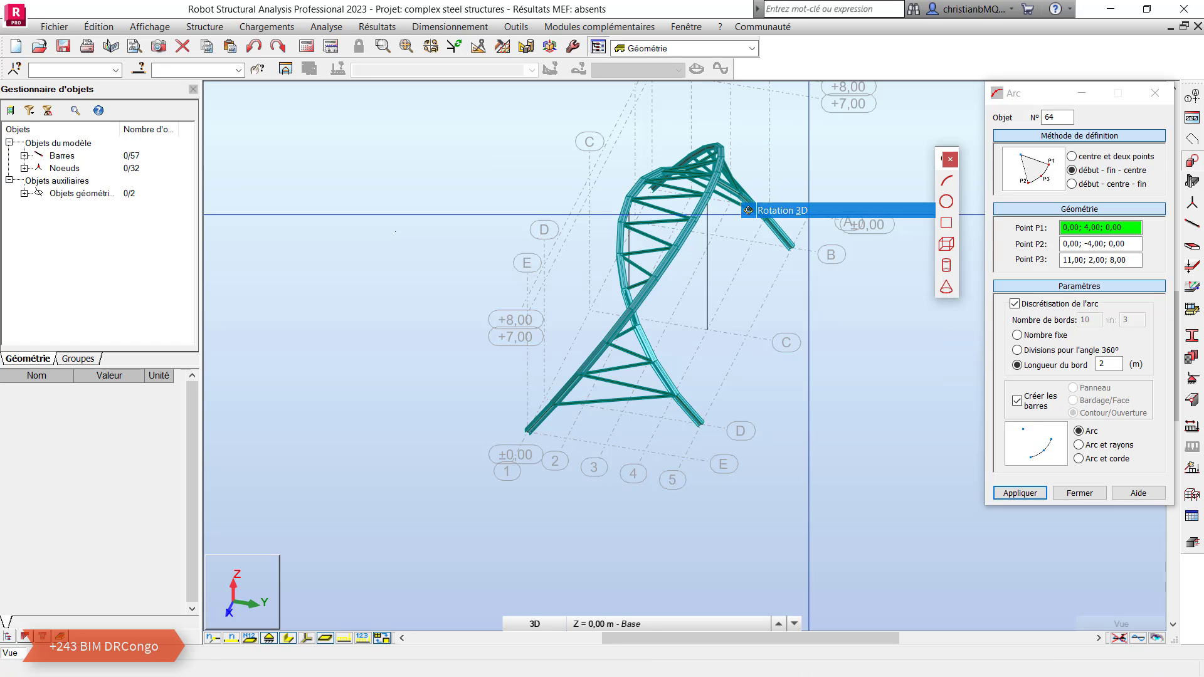
drag(653, 270, 727, 276)
scroll(721, 276, up, 4)
scroll(934, 103, down, 4)
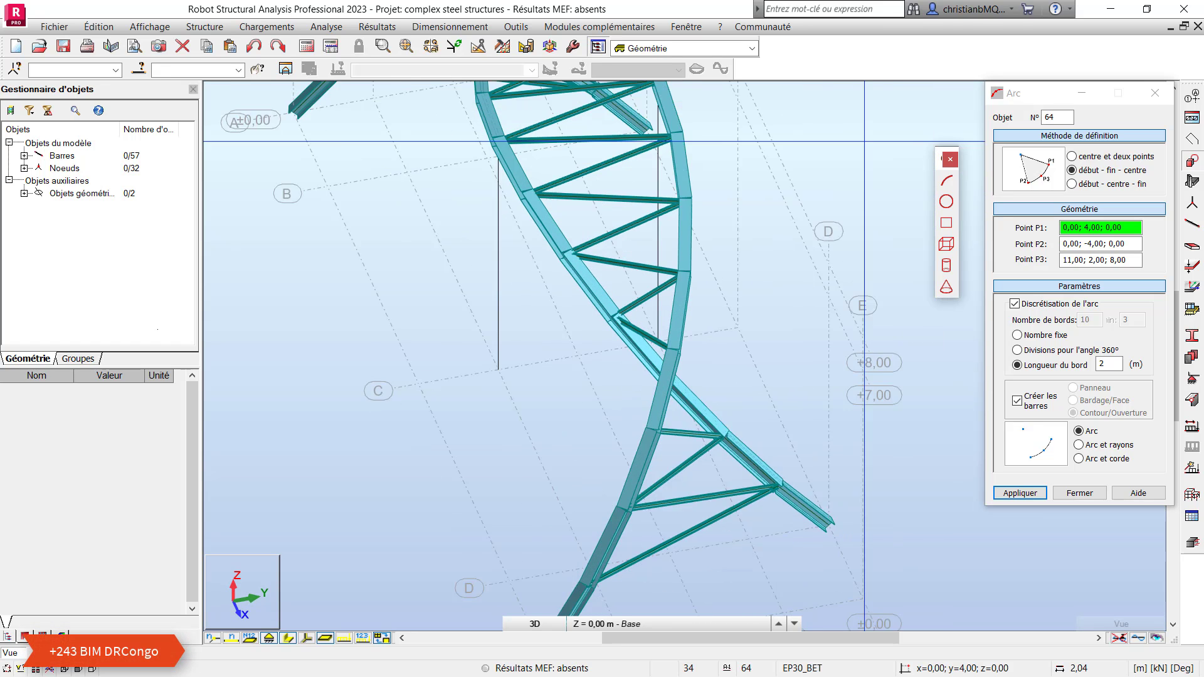
drag(935, 104, 756, 200)
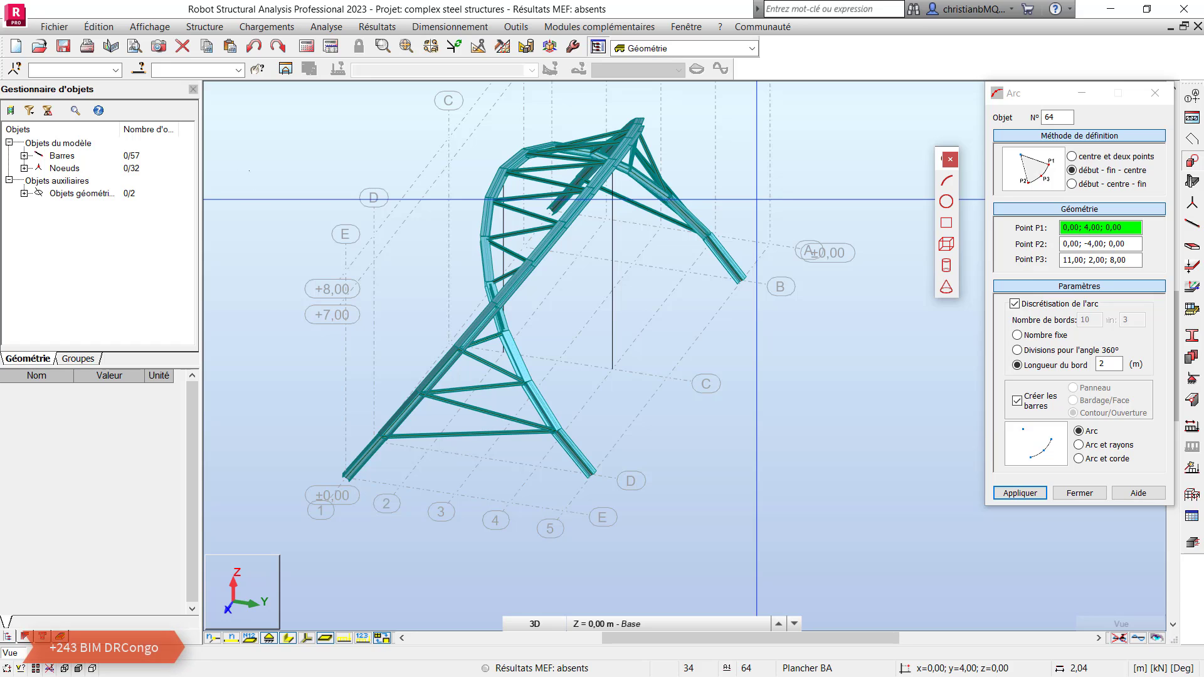
key(alt+Tab)
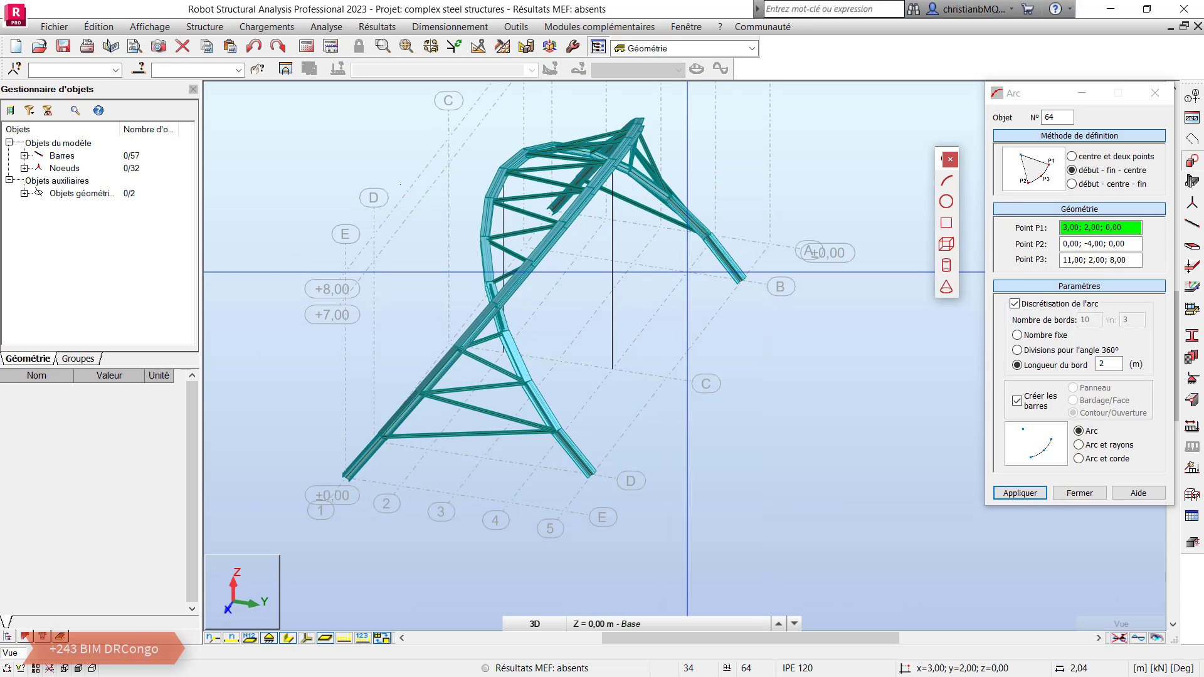
right_click(656, 181)
click(690, 245)
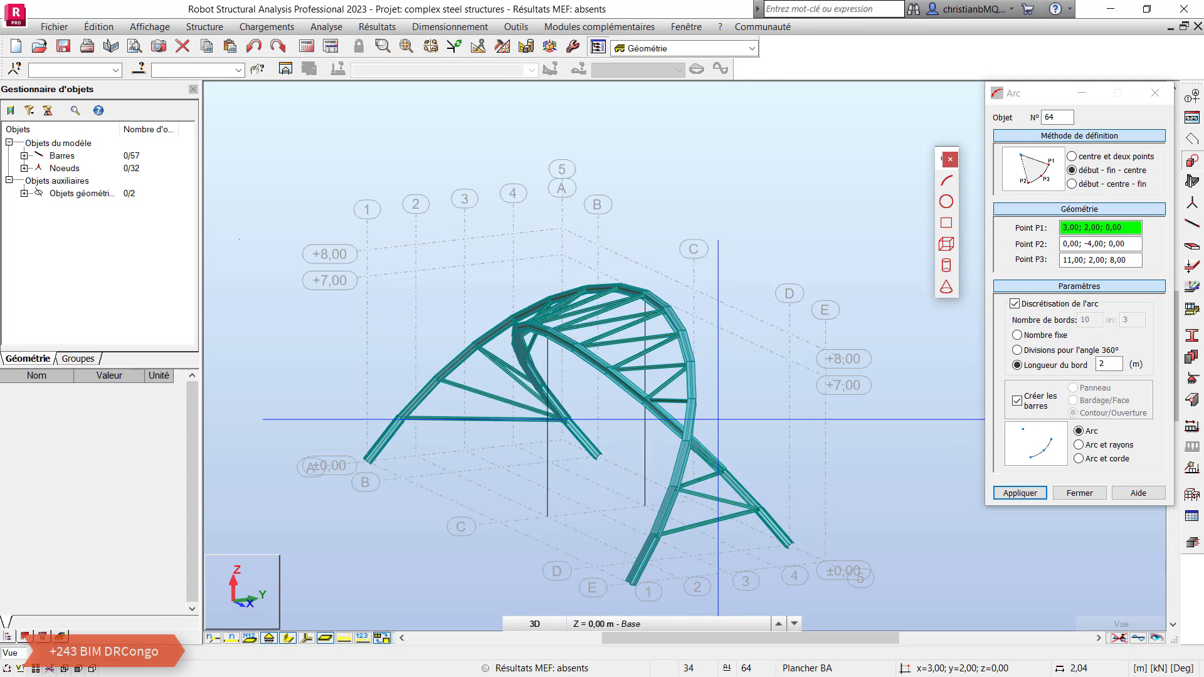
scroll(595, 244, down, 3)
Step: Close the arc definition and colour the bars by section with a legend (Profilés - légende par couleurs)
click(1154, 92)
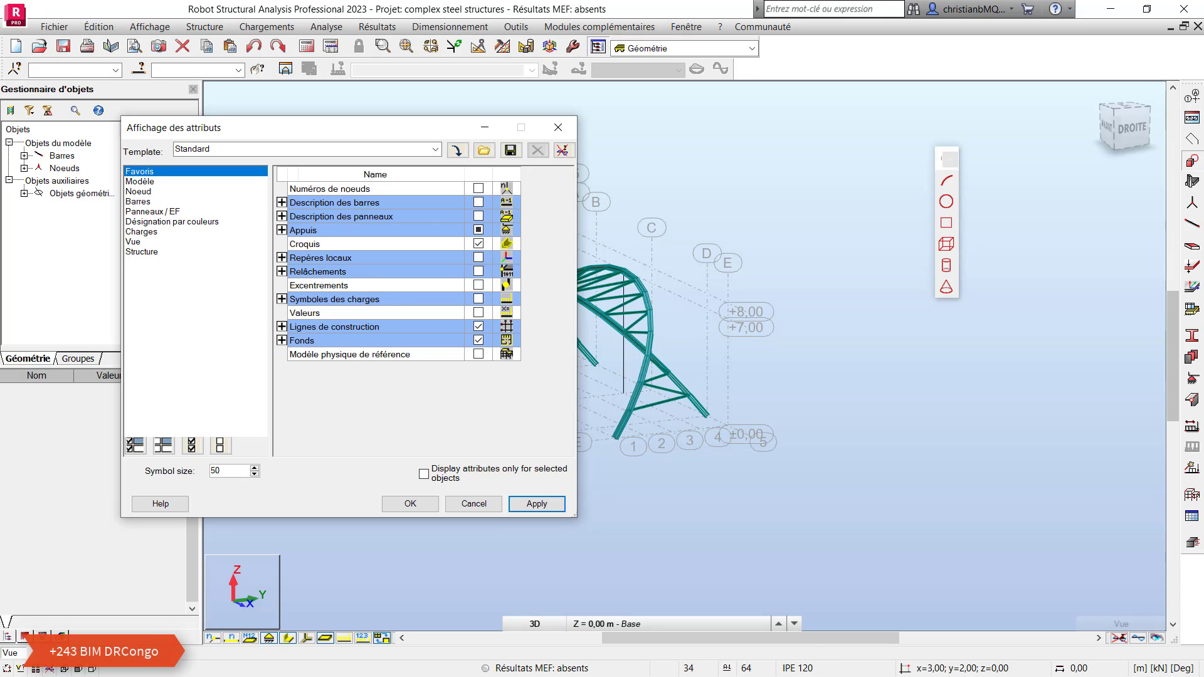
click(207, 201)
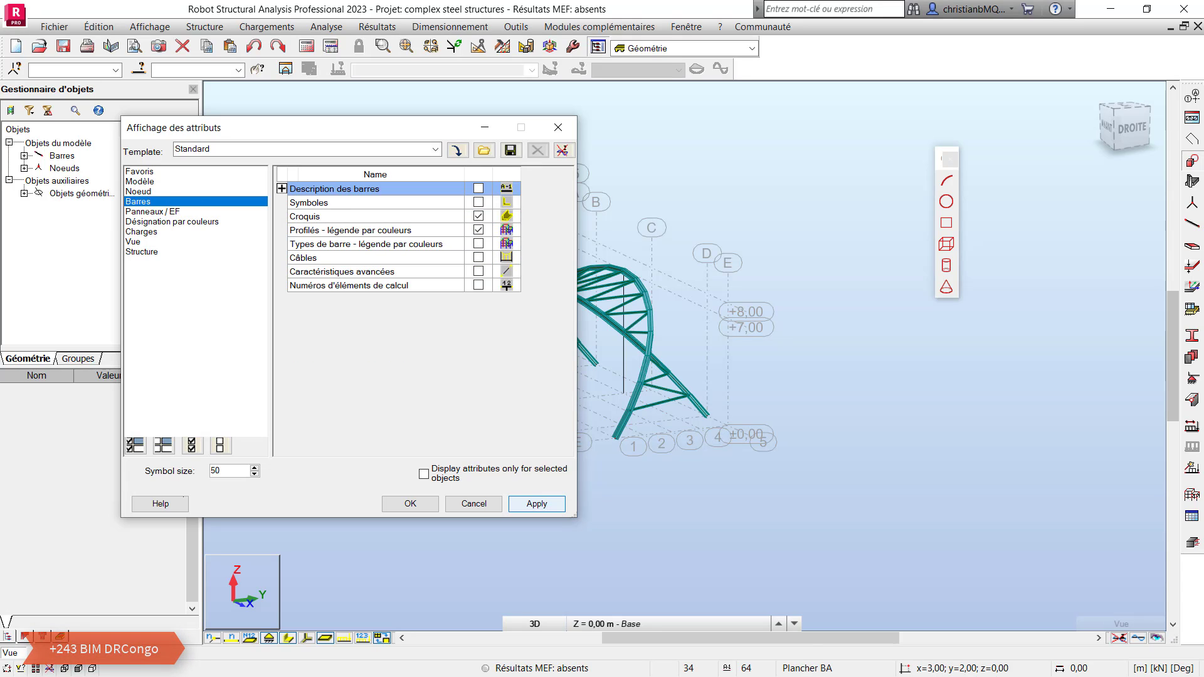
click(537, 503)
click(410, 504)
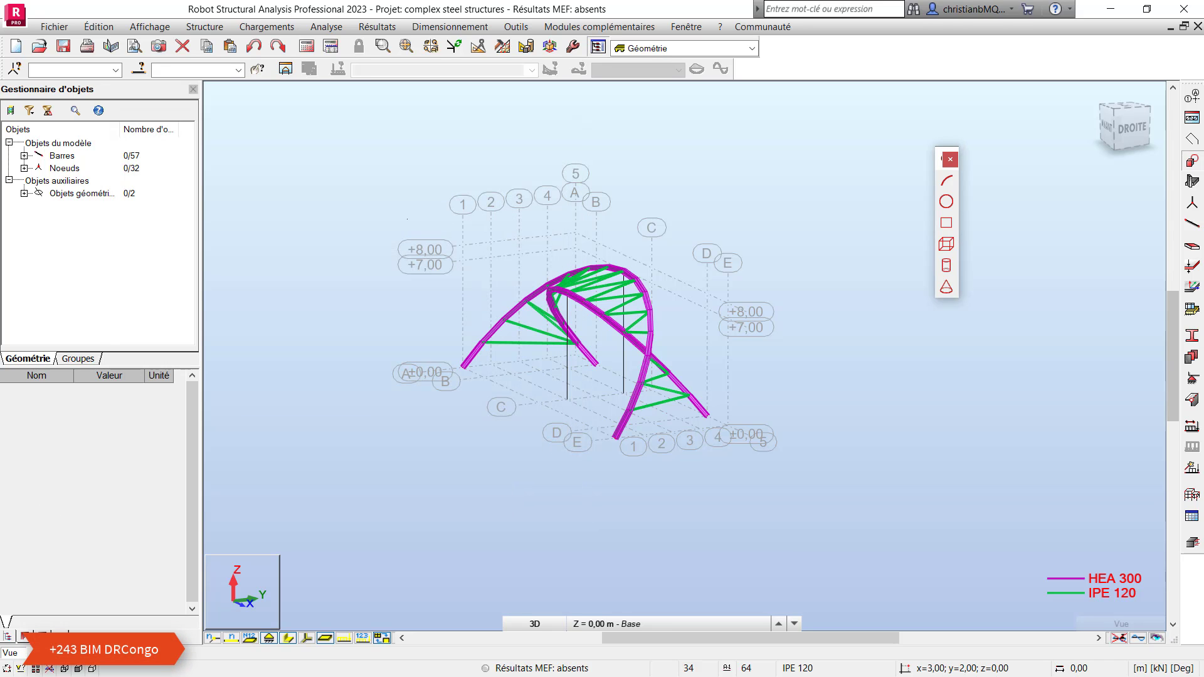
Step: Inspect the colour-coded arches and diagonals in a closer 3D view
right_click(625, 213)
click(655, 275)
scroll(664, 356, up, 3)
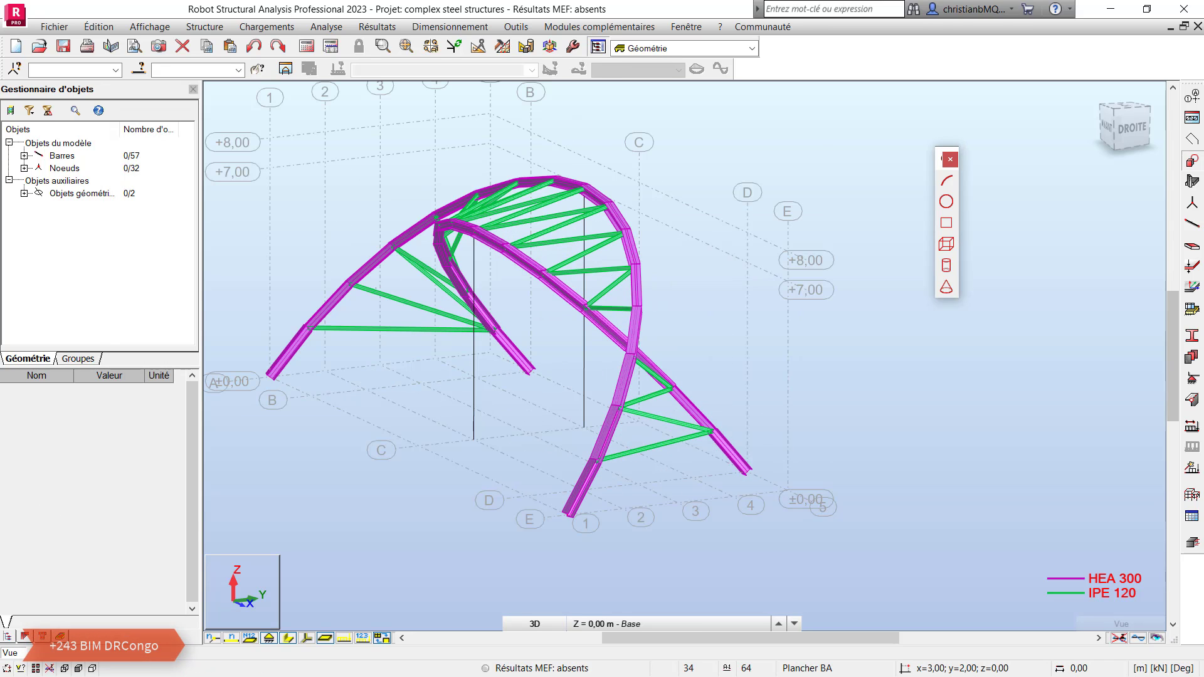
right_click(629, 289)
click(652, 311)
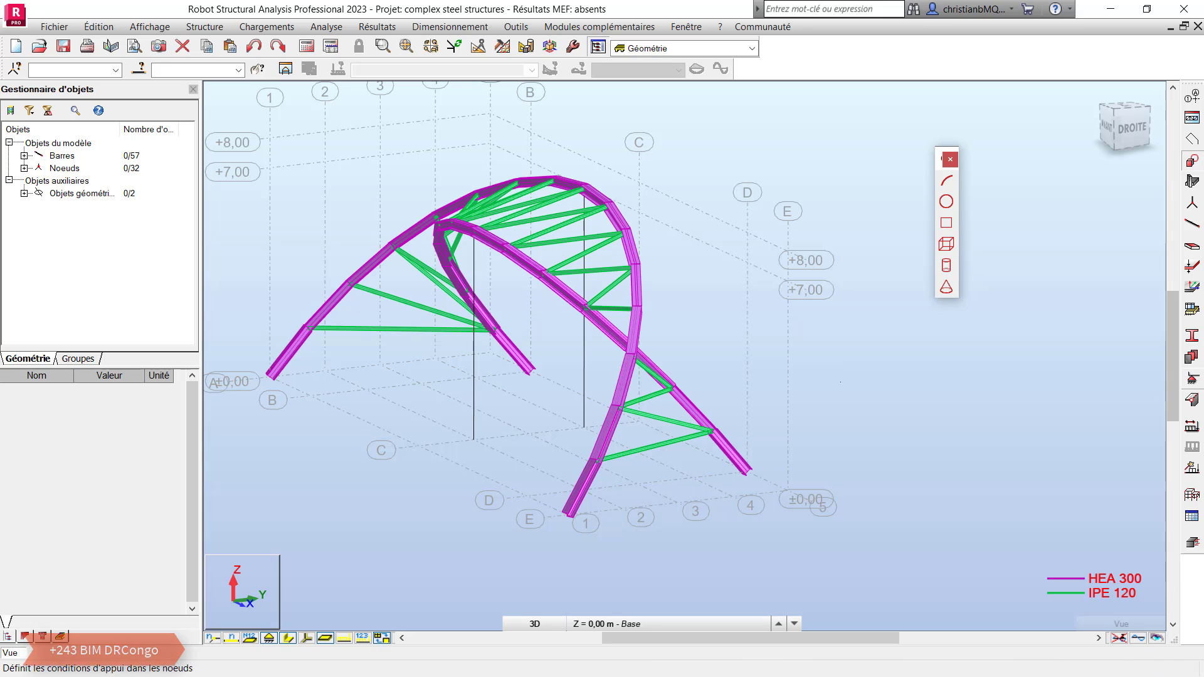
Step: Assign fixed supports (Encastrement) to the four base nodes of the arches and close the supports and arc tools
click(1192, 380)
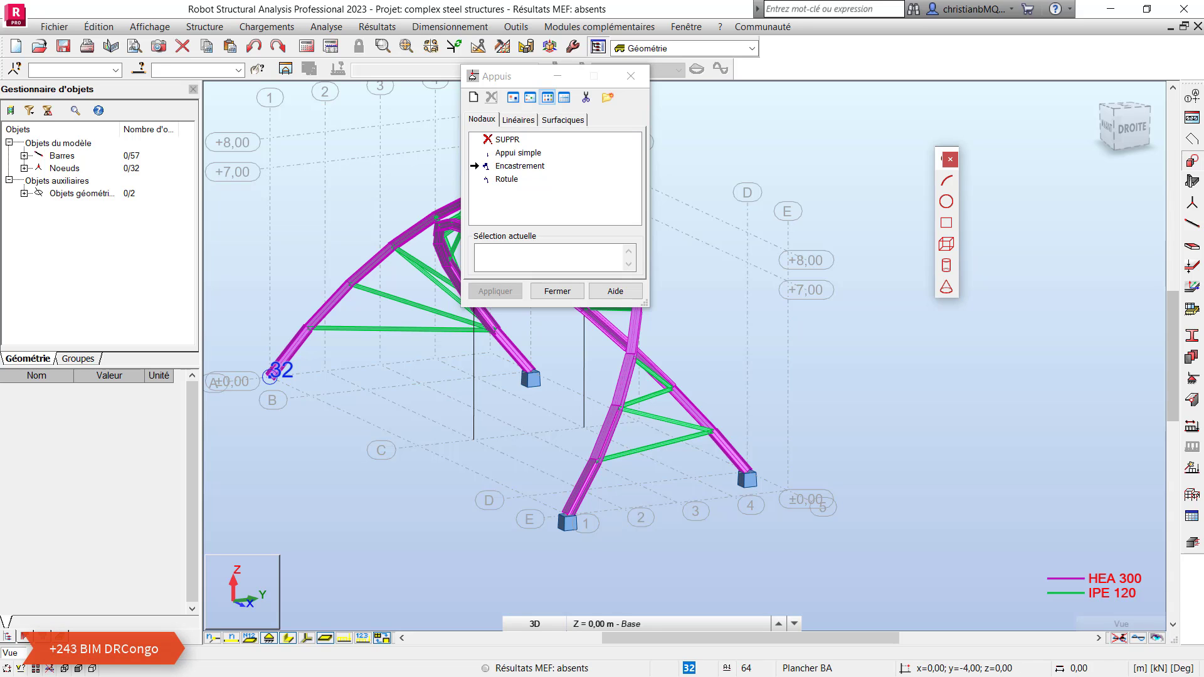
click(631, 76)
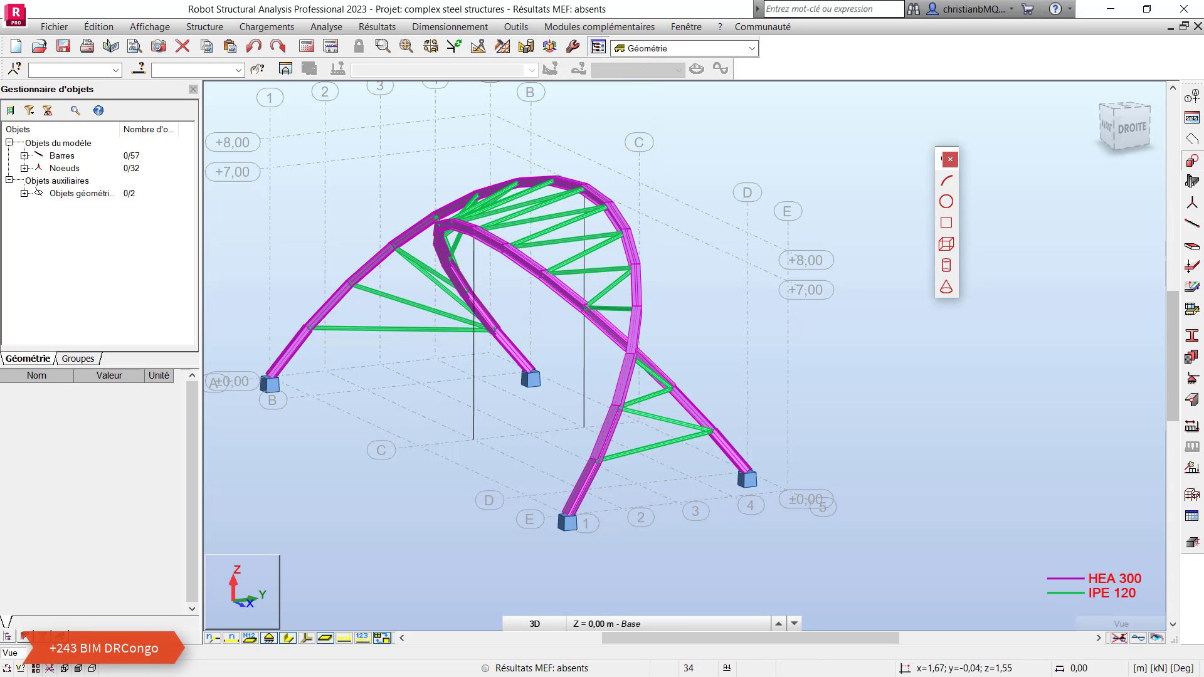
click(950, 159)
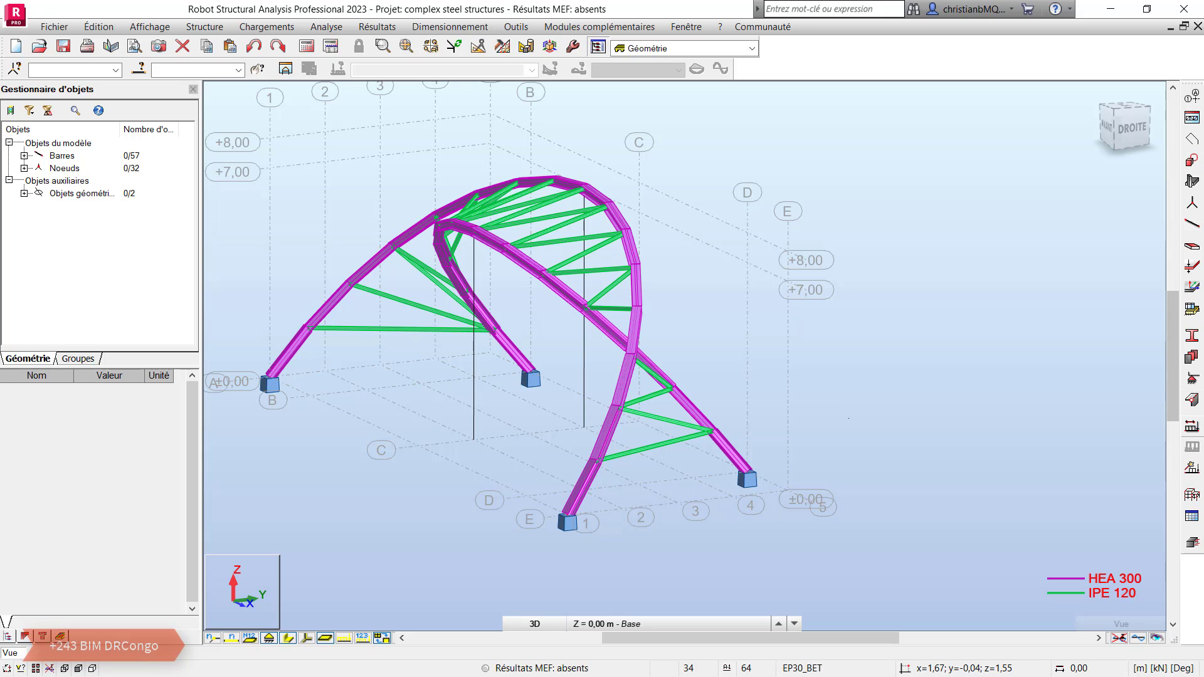
Step: Define three load cases: structural permanent PERM1 and PERM2, and category A live load EXPL1
click(1191, 426)
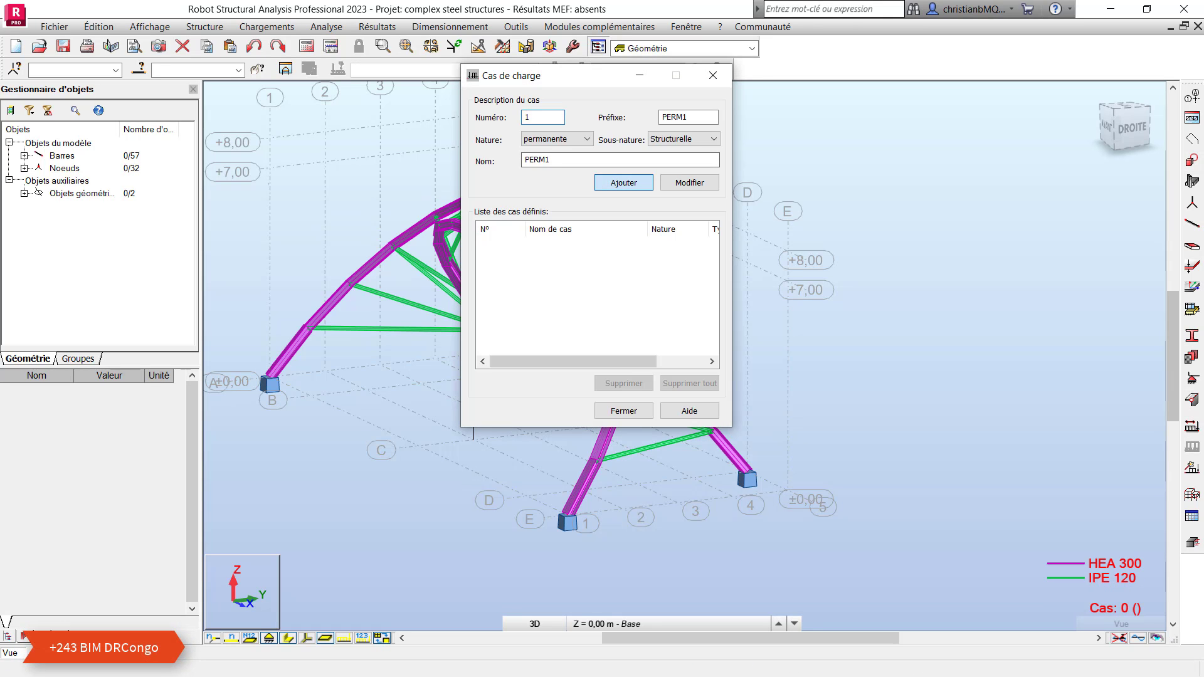
key(Return)
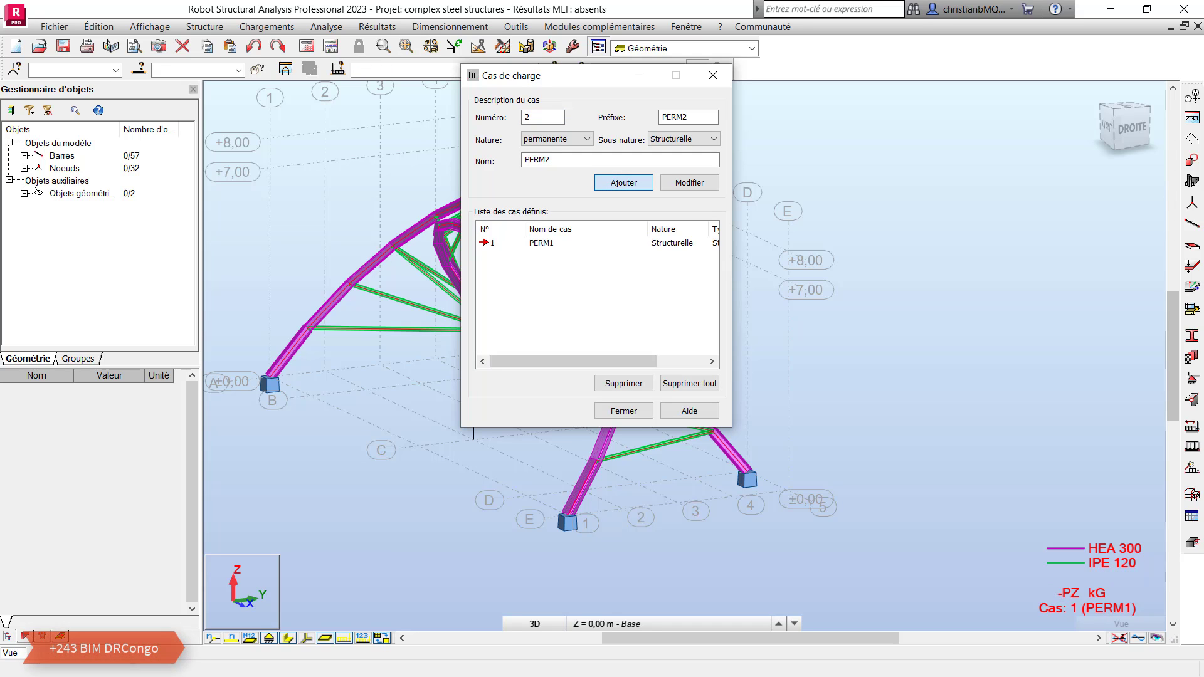
click(624, 183)
click(558, 140)
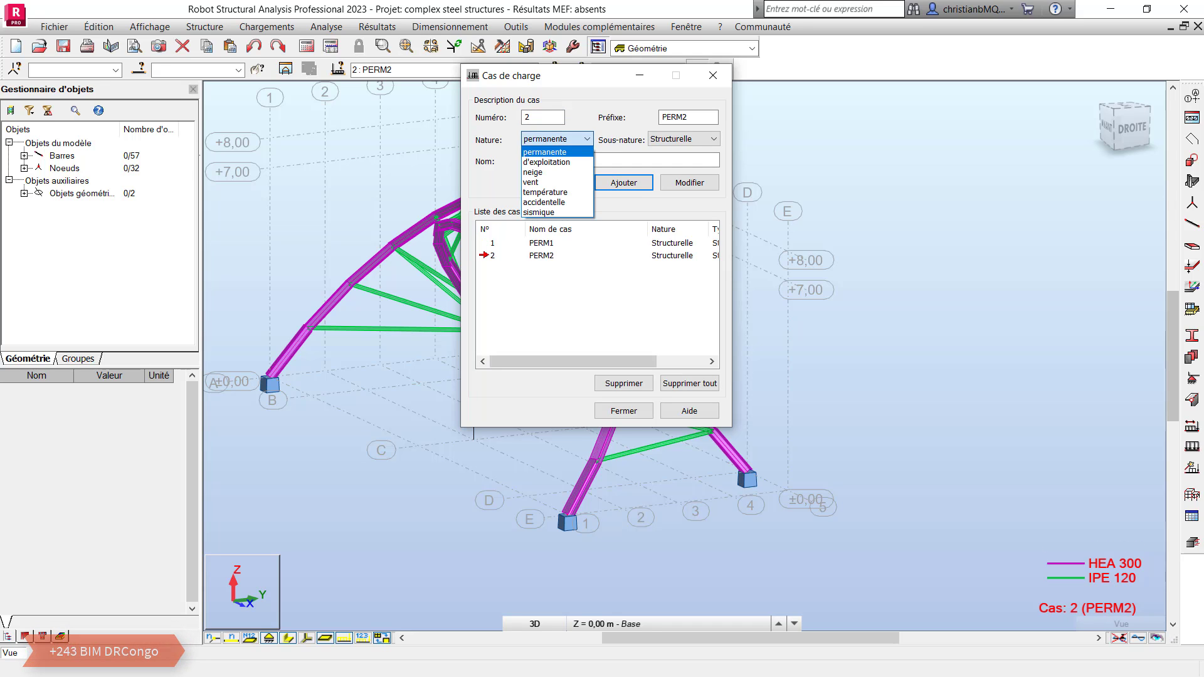
click(551, 162)
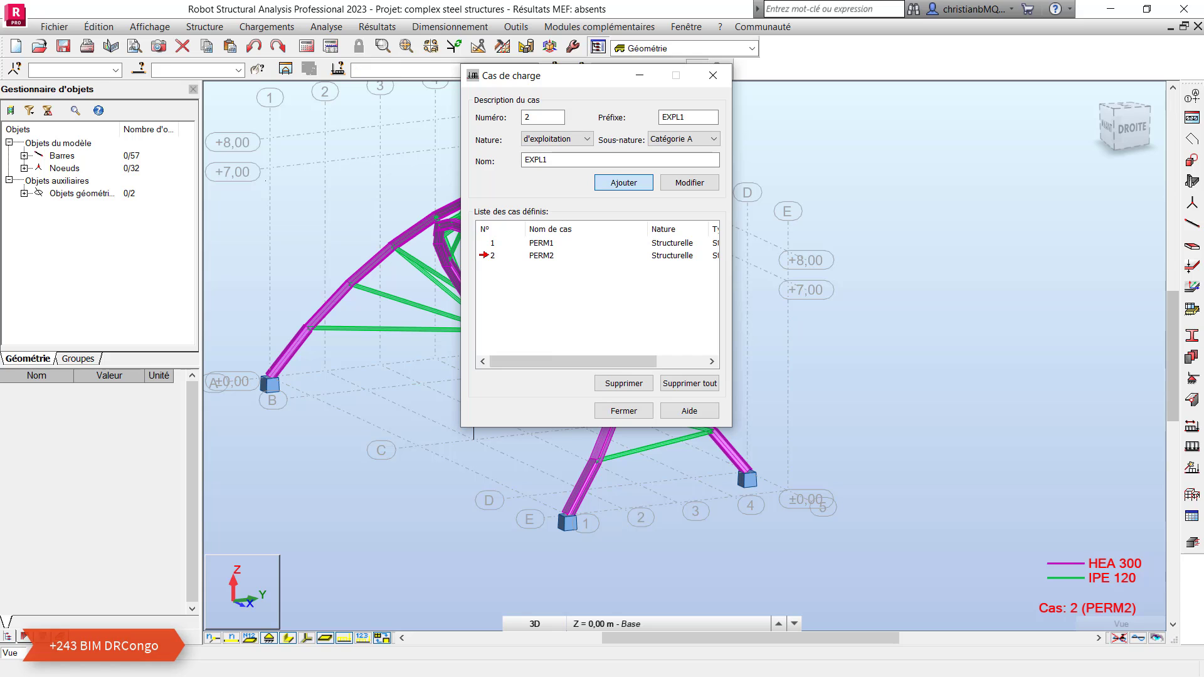
key(Return)
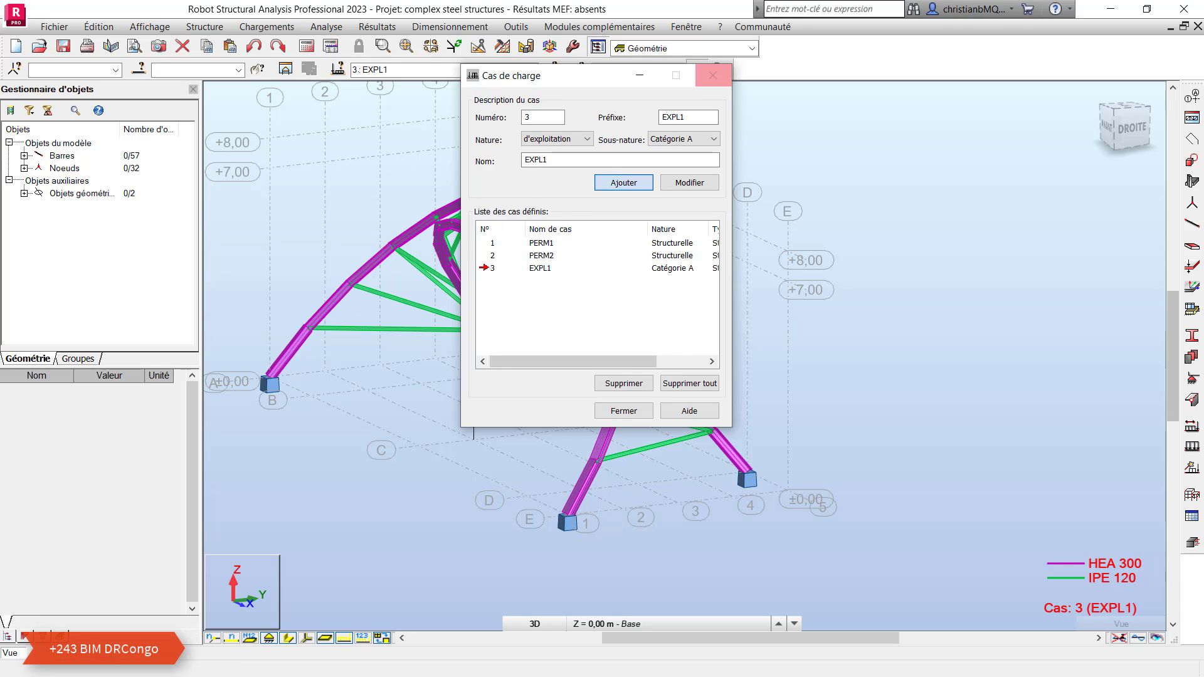
key(Escape)
Step: Apply a uniform load of -0.21 kN/m in global Z to all bars under load case PERM2
click(1192, 447)
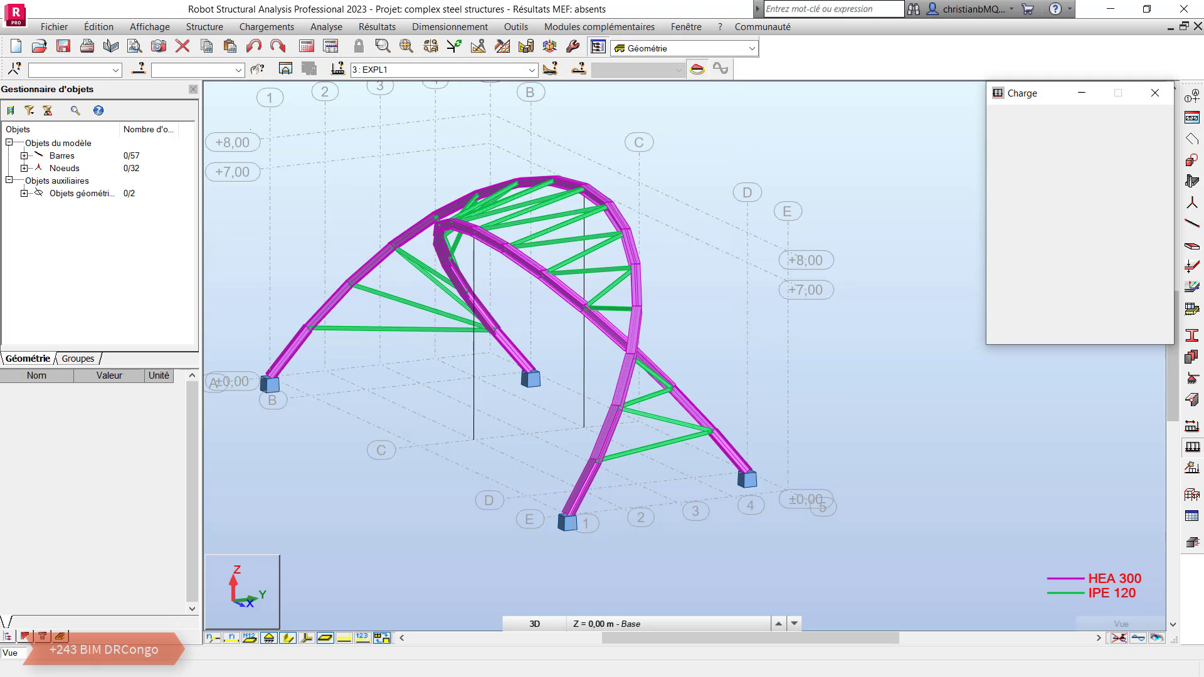
click(531, 70)
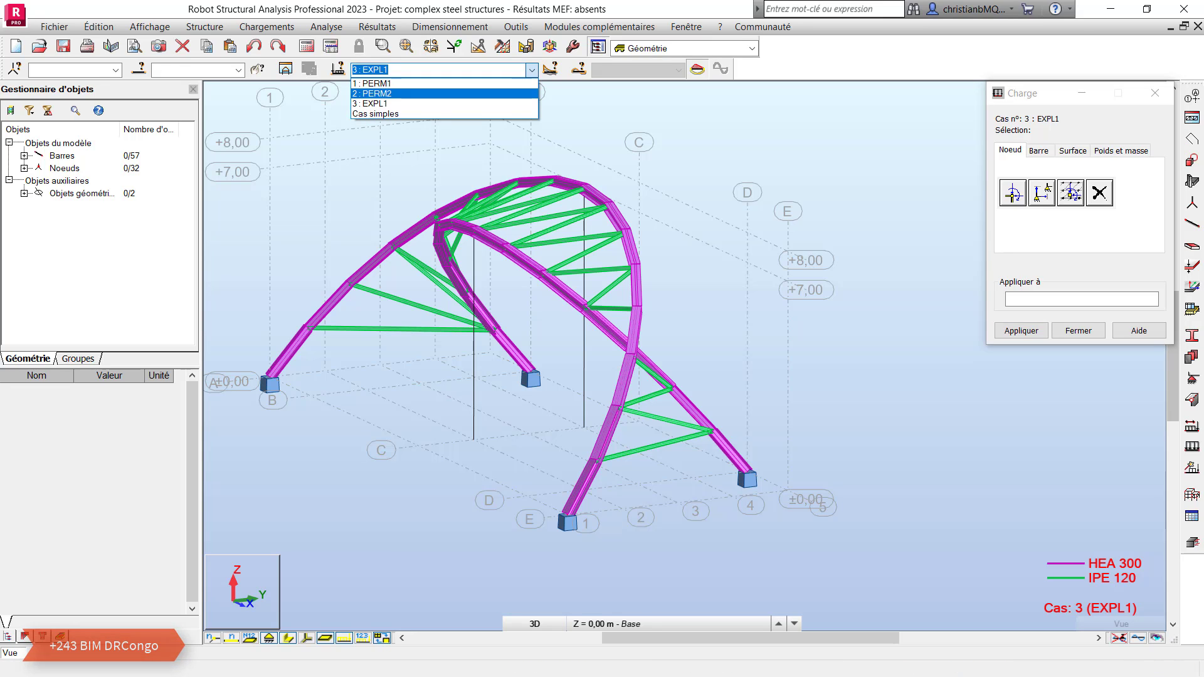
click(444, 93)
click(1038, 150)
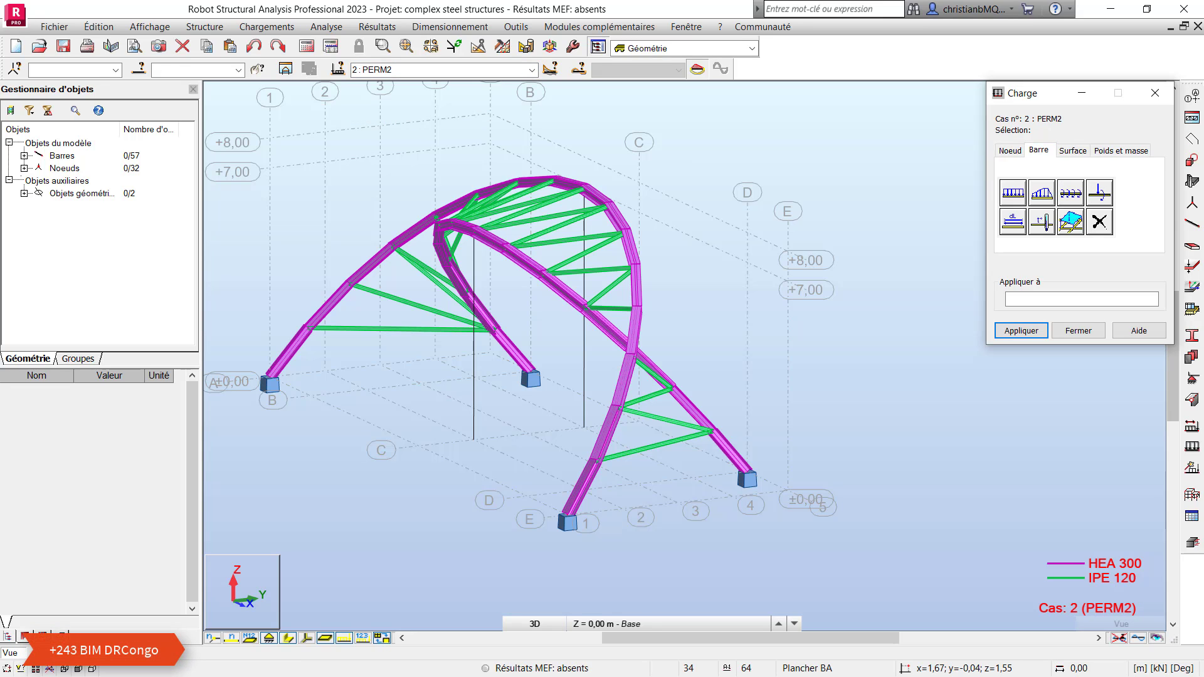
right_click(253, 140)
click(297, 165)
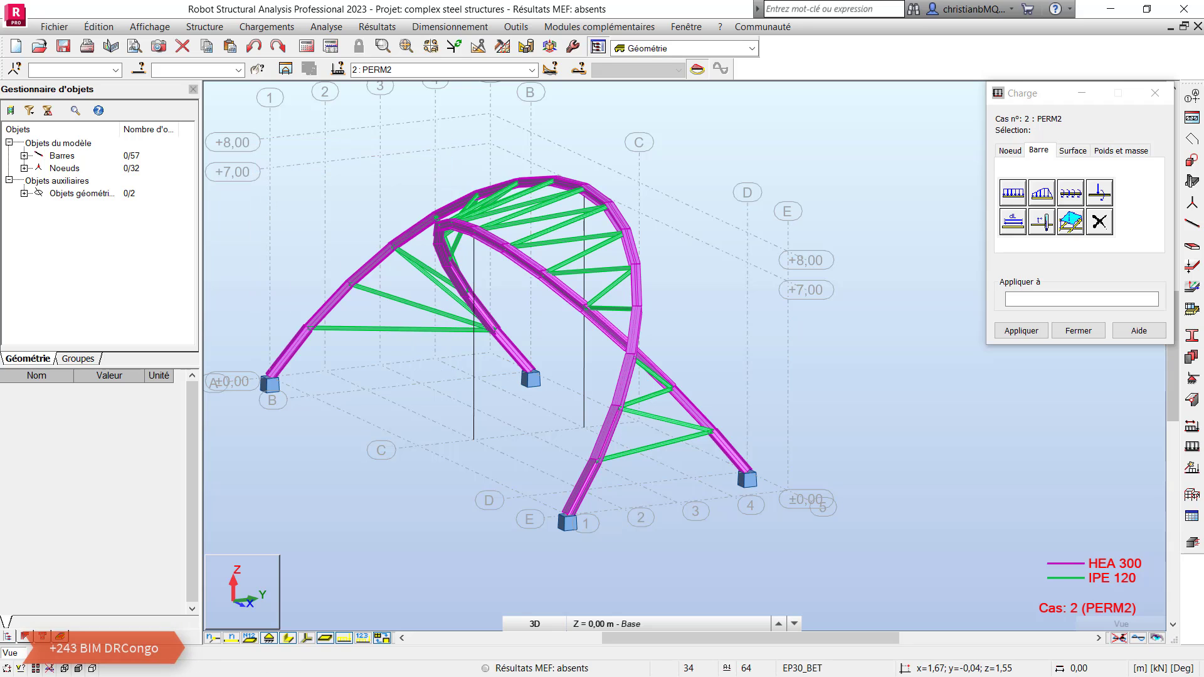
drag(406, 329, 827, 538)
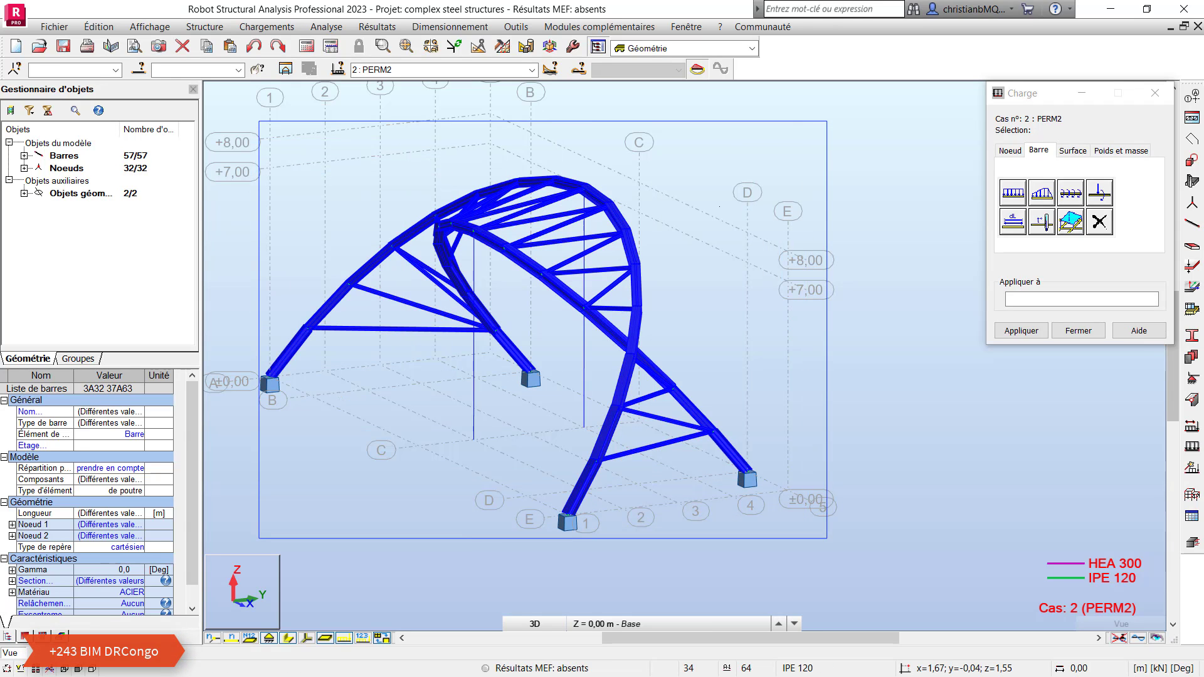
click(1012, 192)
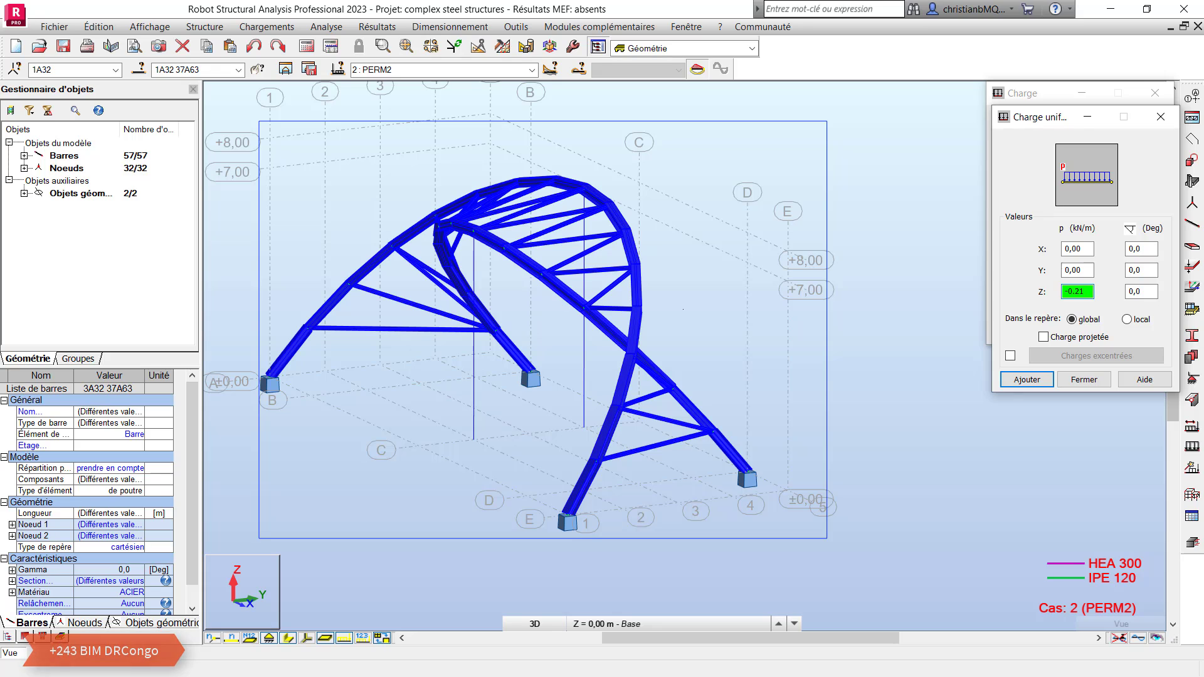
key(Return)
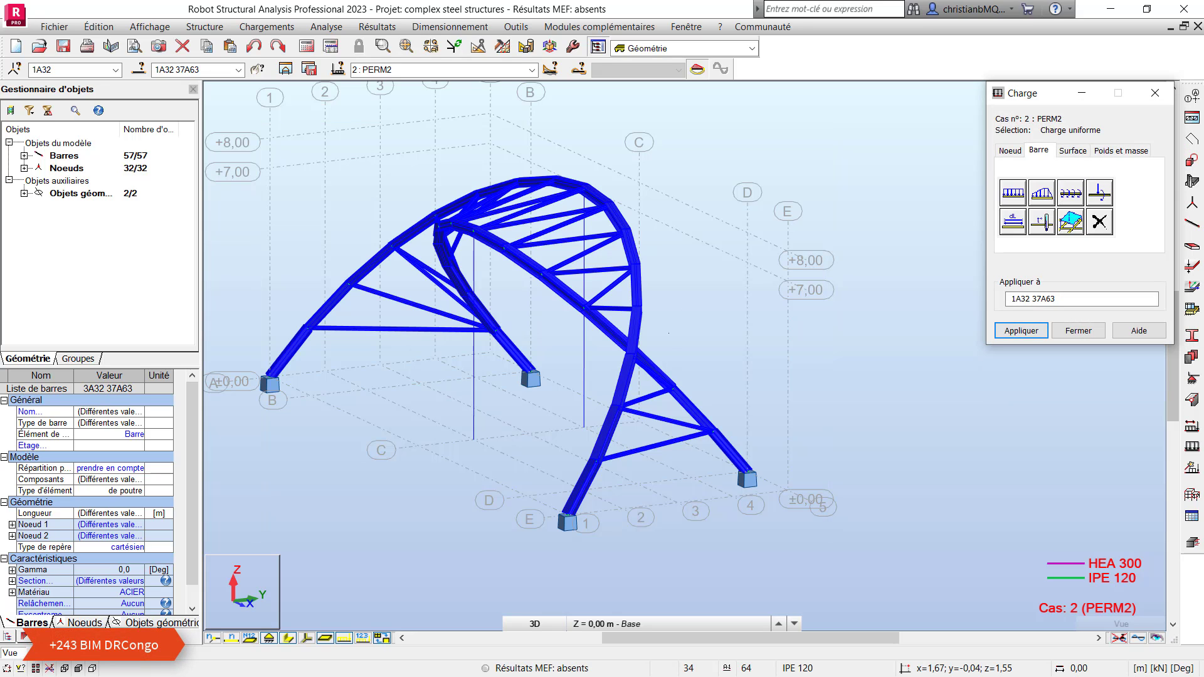
key(Return)
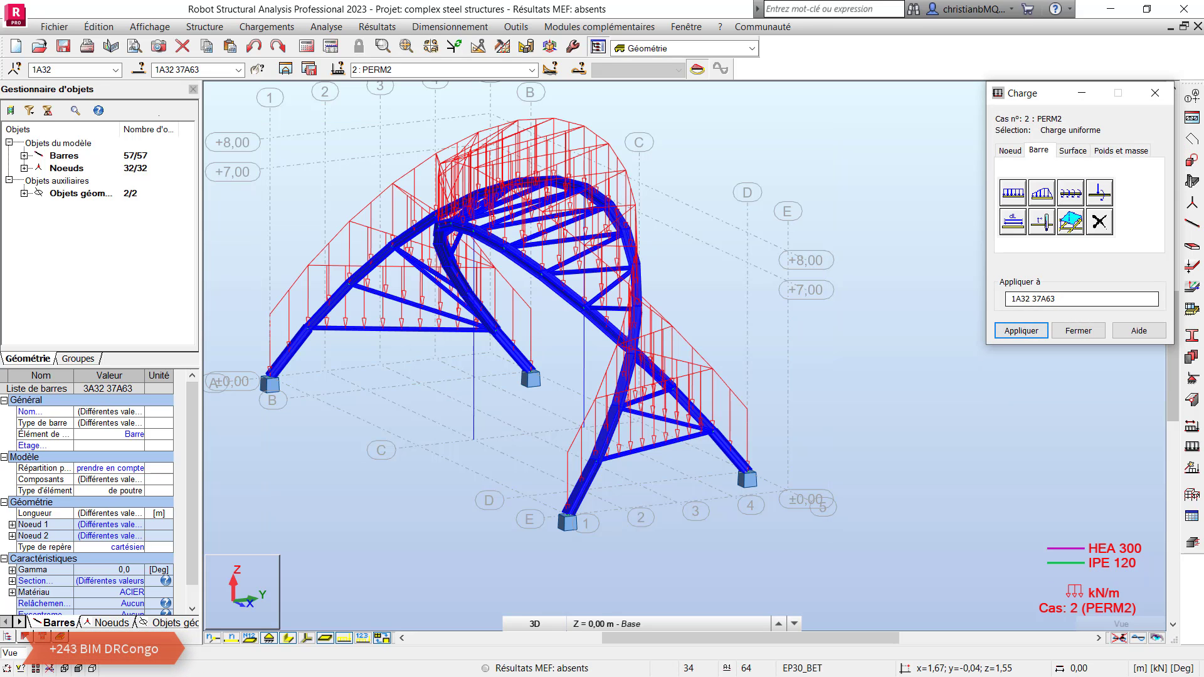
Step: Apply a uniform load of -0.56 kN/m in global Z to all bars under load case EXPL1 and finish load definition
click(532, 69)
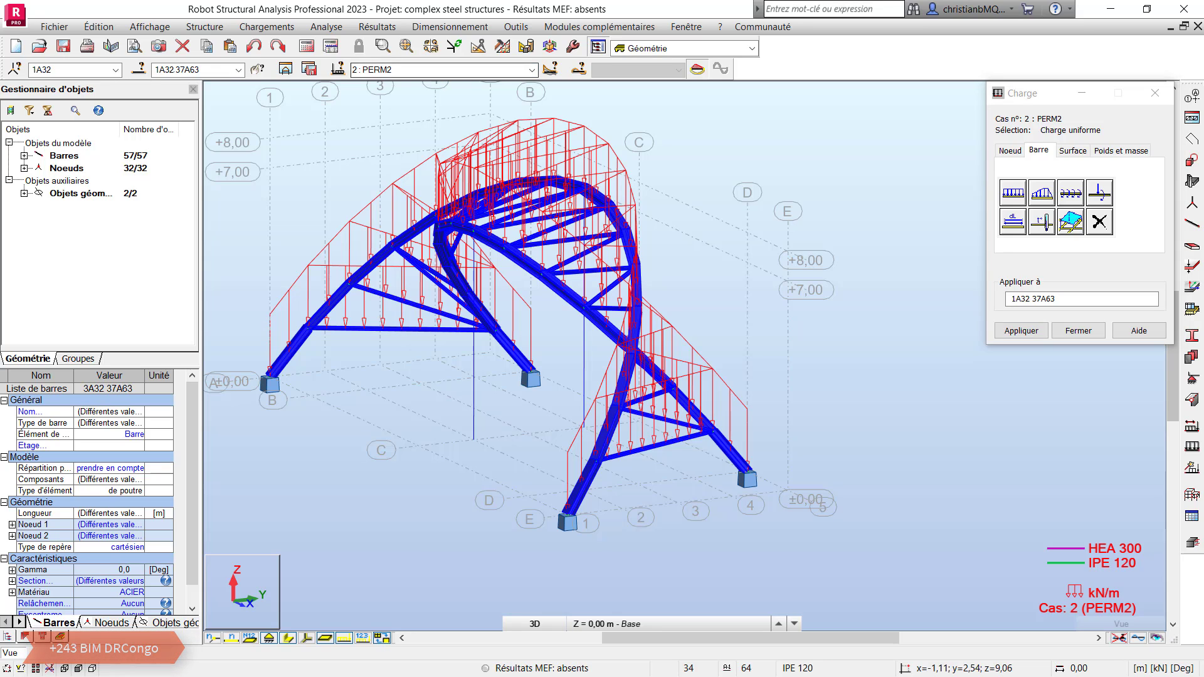
click(532, 70)
click(439, 102)
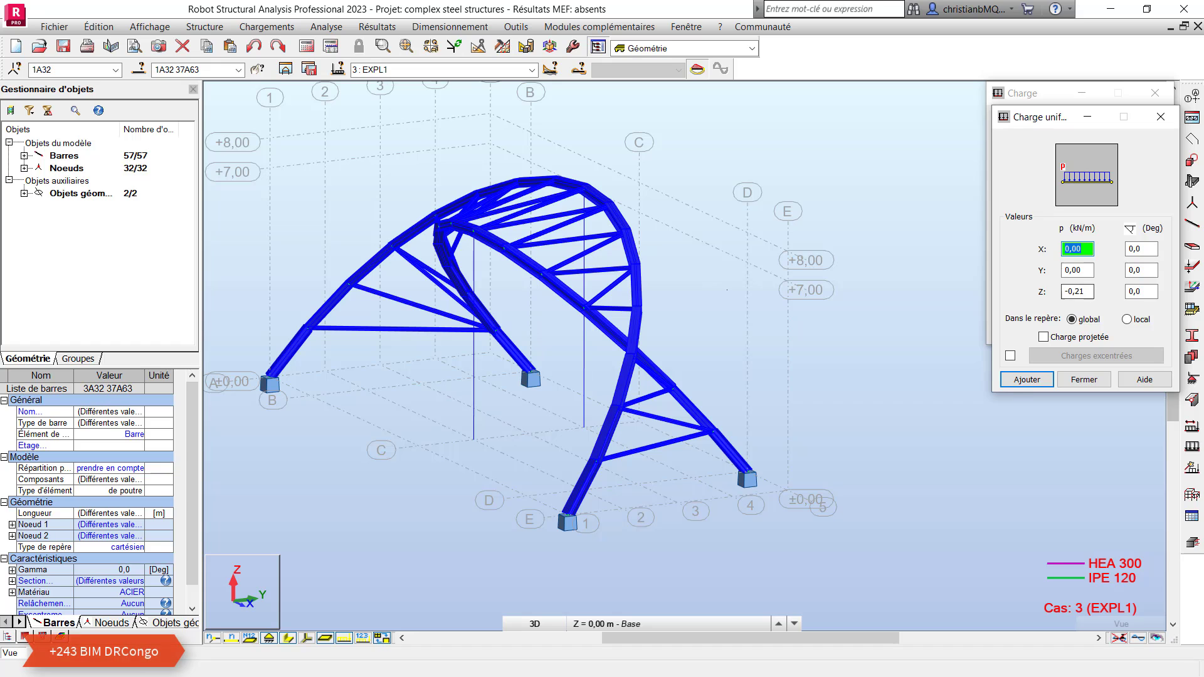
click(1078, 291)
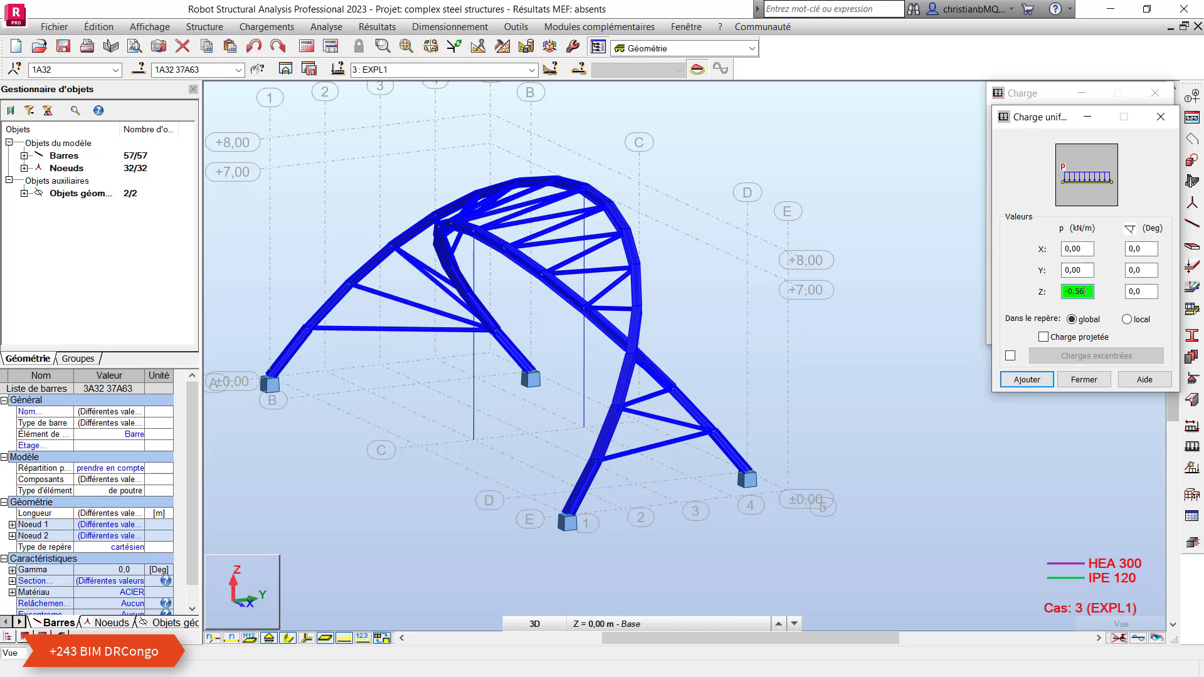
key(Return)
key(Return)
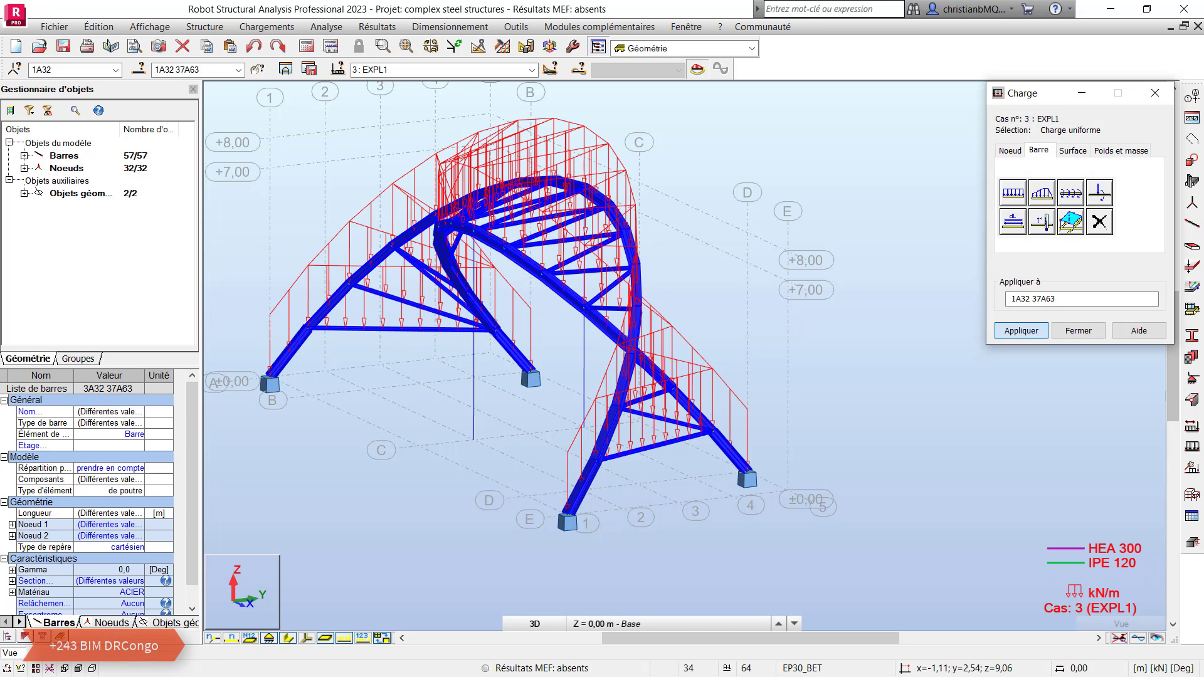
click(1155, 93)
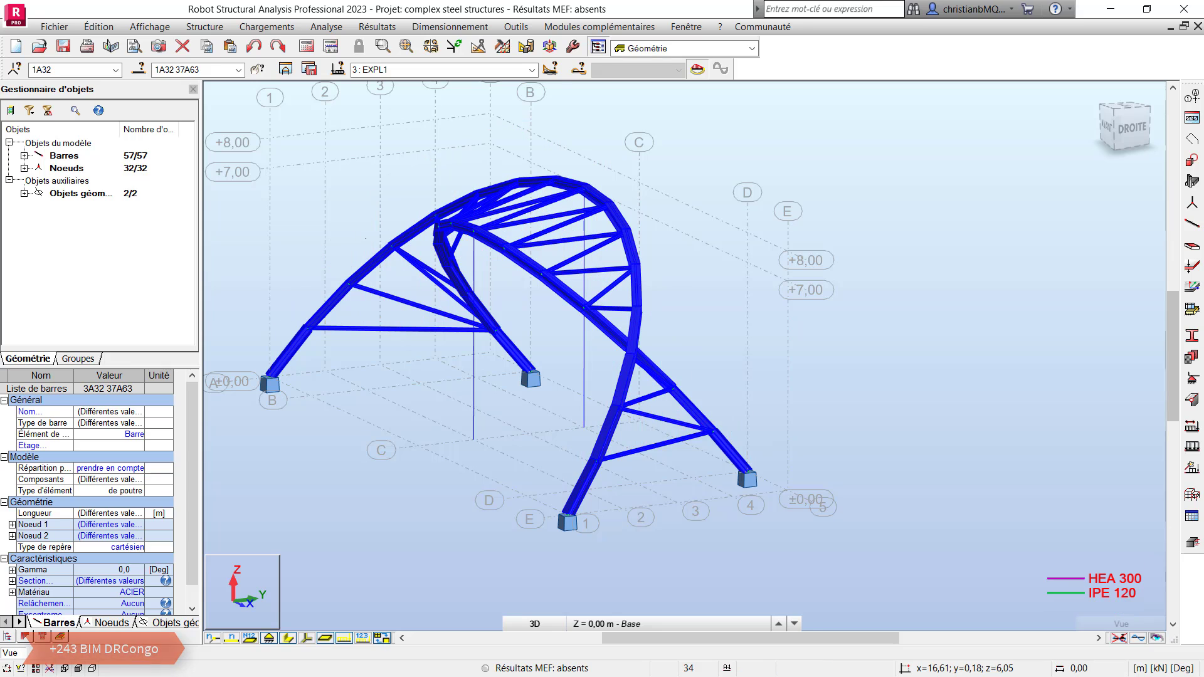
Step: Display the load symbols on the structure for case EXPL1 and switch the active case to PERM2
right_click(623, 238)
click(652, 263)
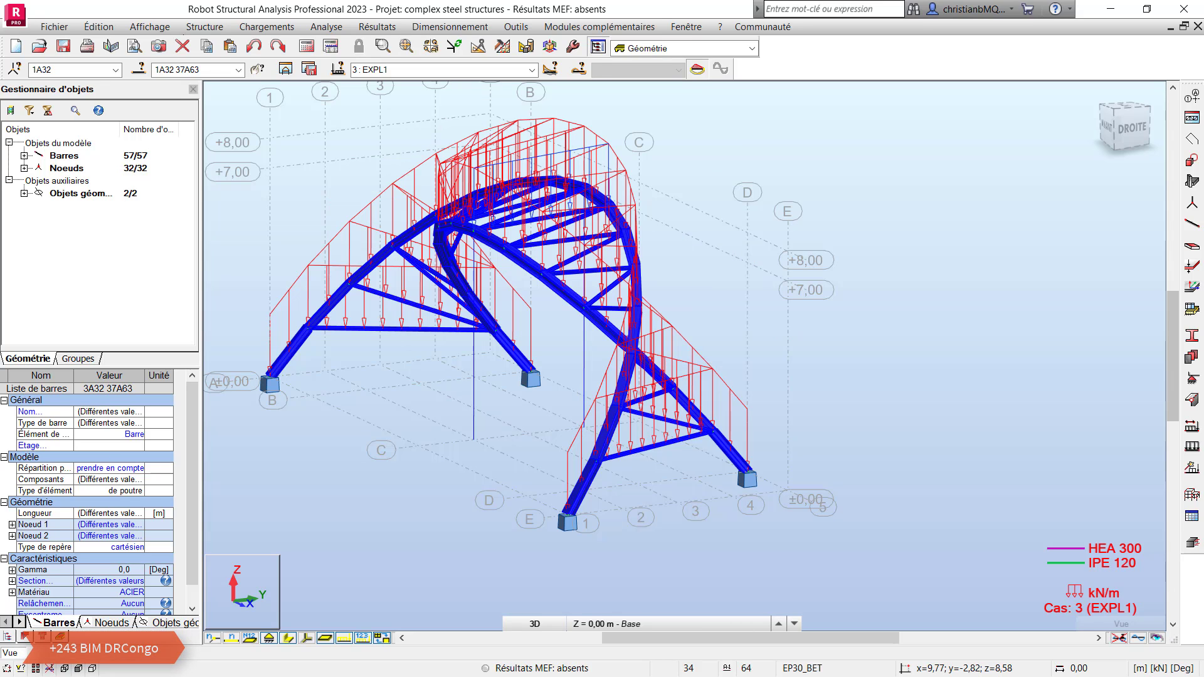
click(531, 69)
click(371, 94)
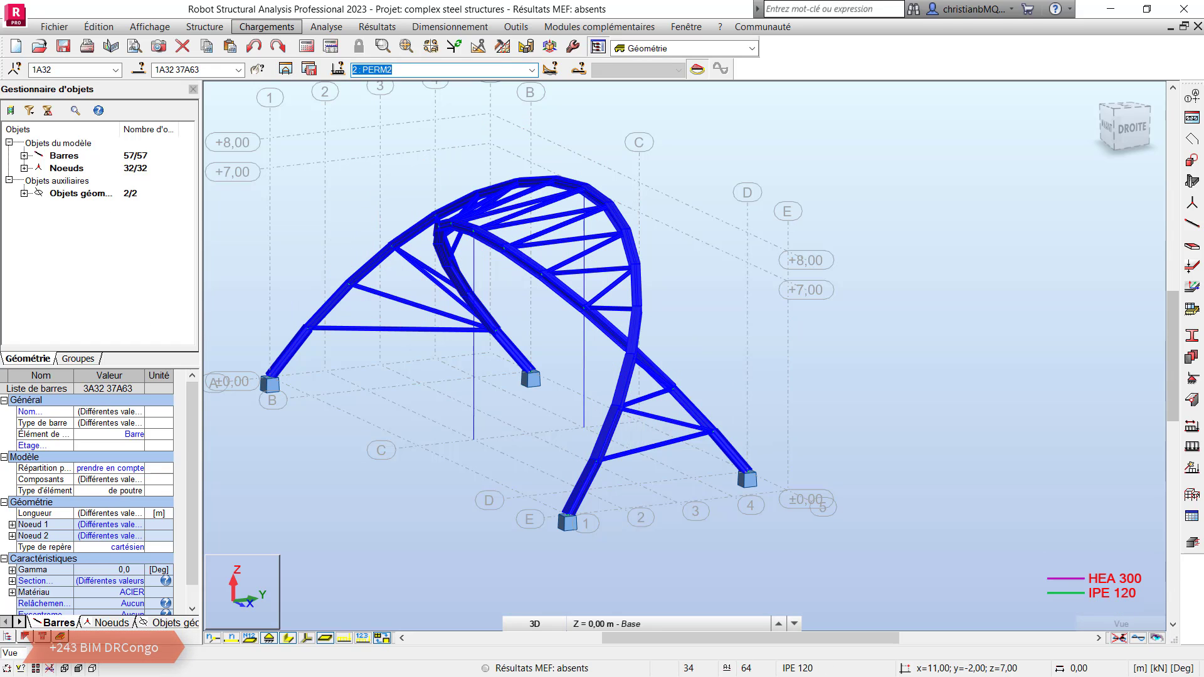
Step: Create a manual load combination of type ELS named G+Q
click(266, 26)
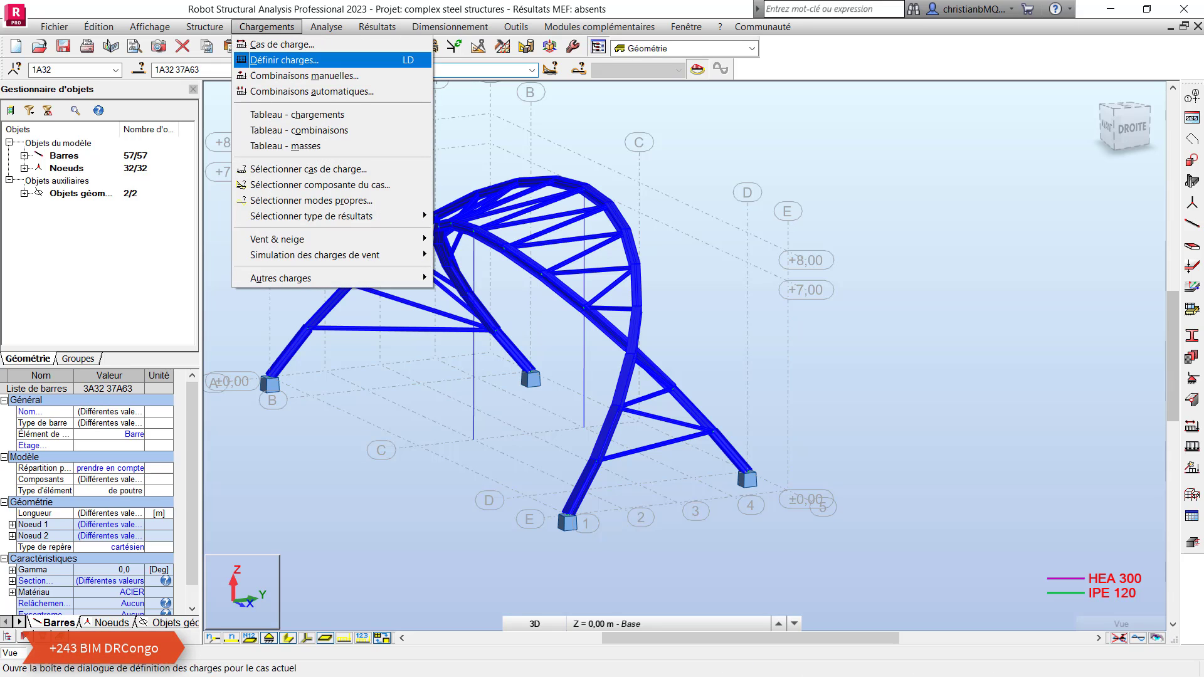
click(295, 75)
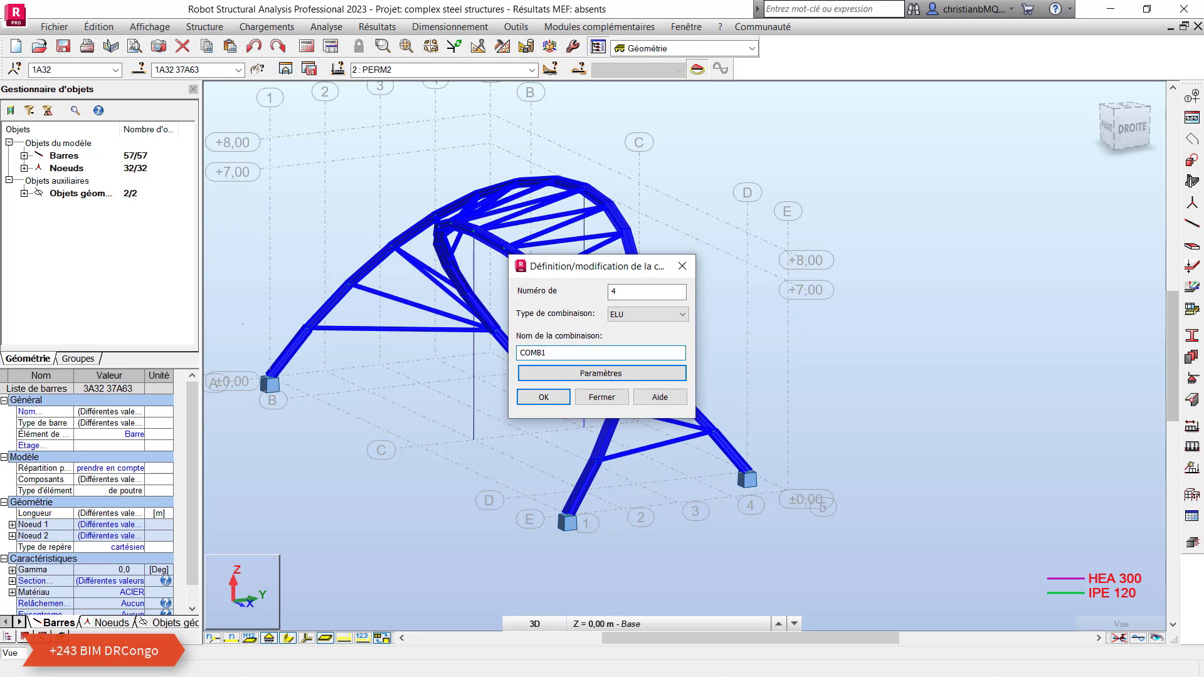
click(655, 314)
key(Down)
key(Return)
key(Tab)
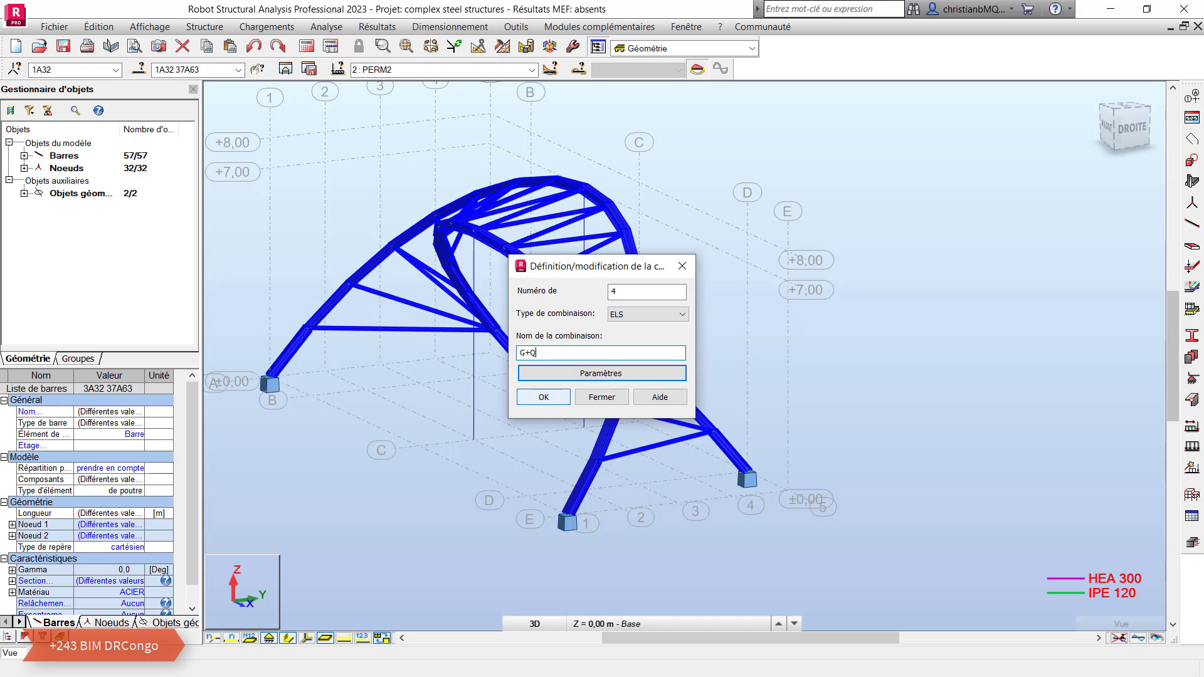
key(Return)
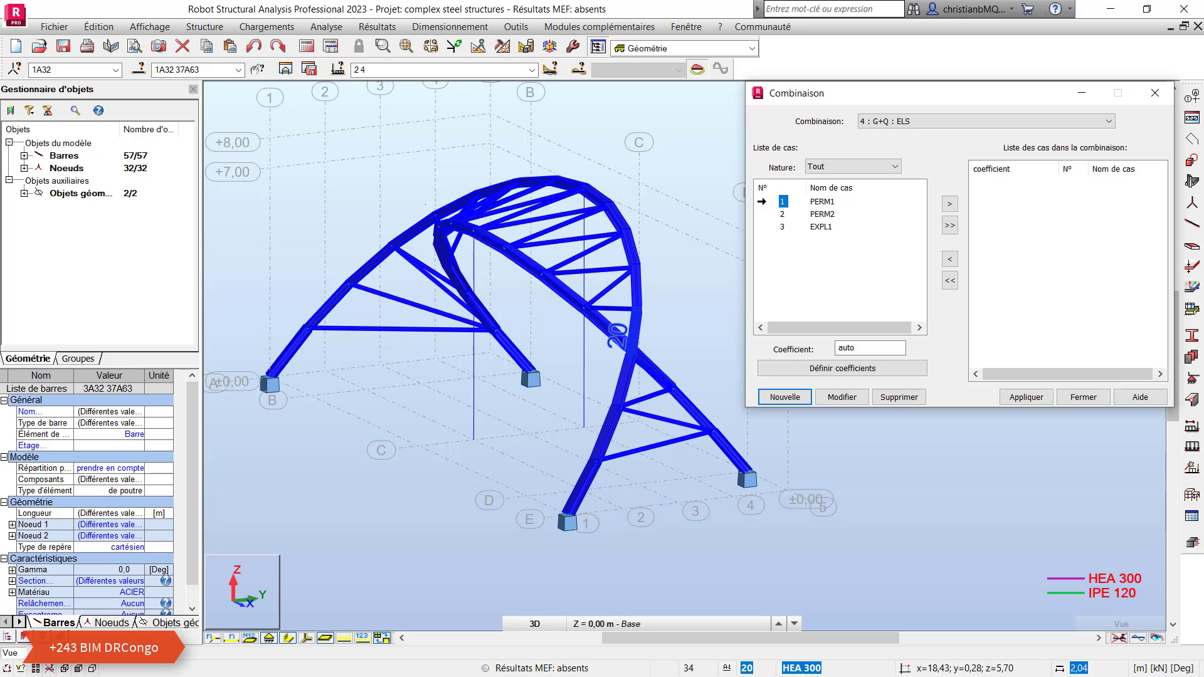
Step: Add PERM1, PERM2 and EXPL1 to the G+Q combination with automatic coefficients and apply it
click(815, 214)
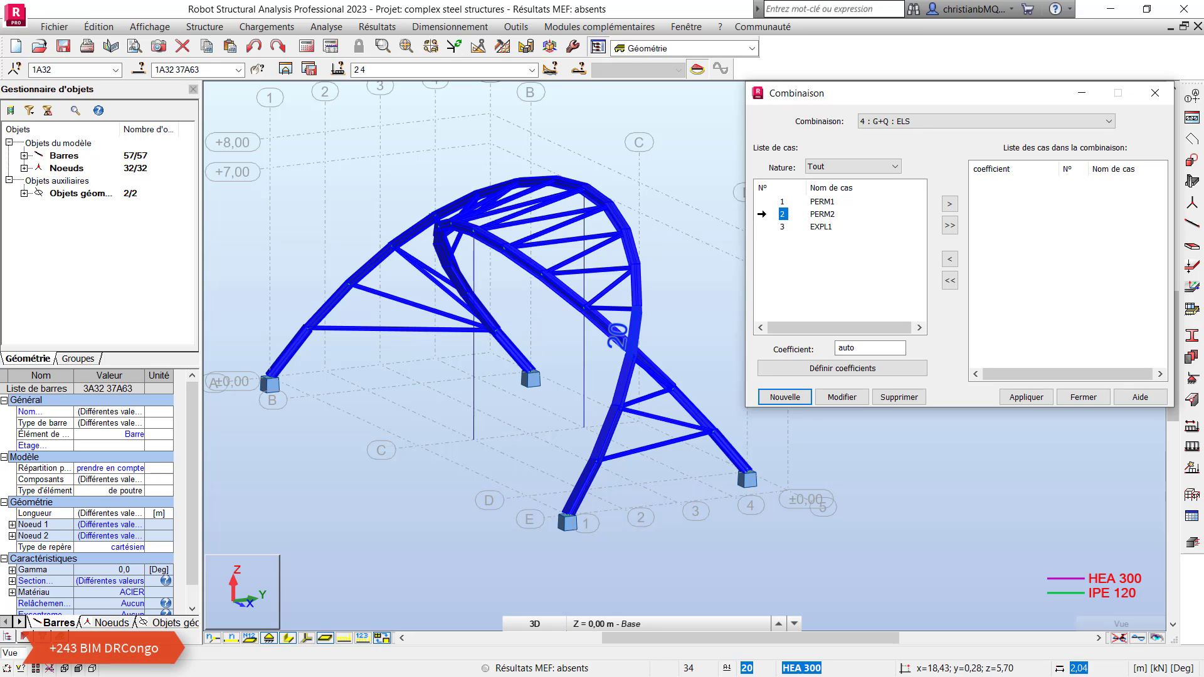
click(949, 204)
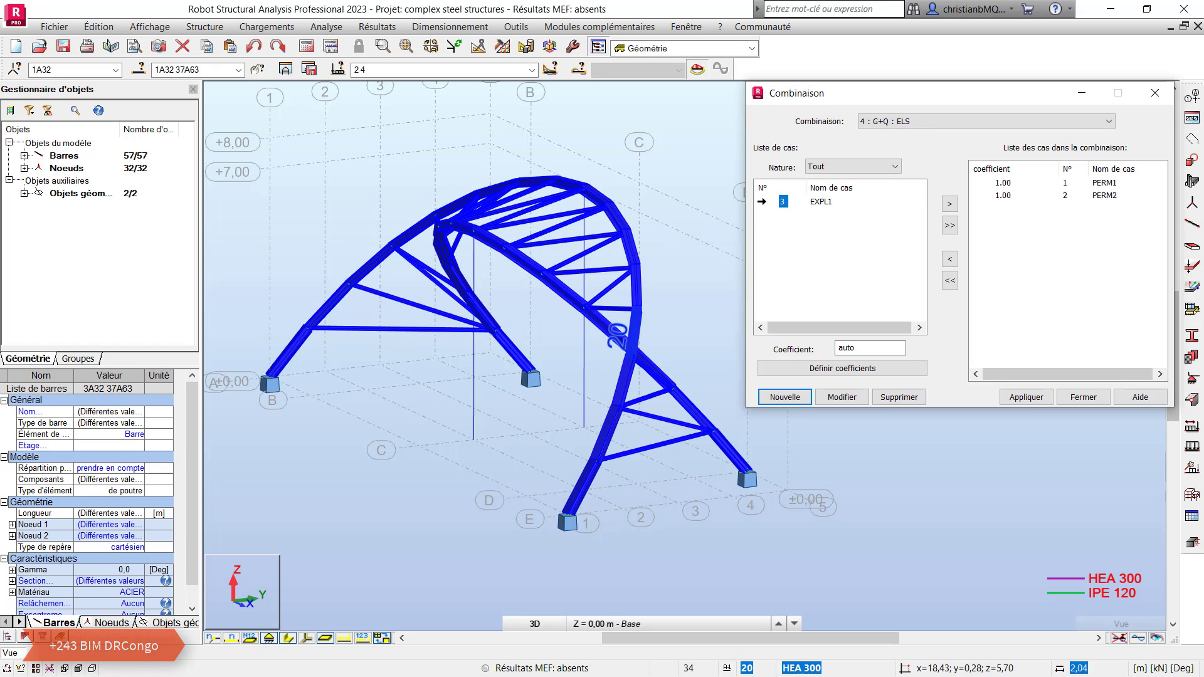
click(950, 203)
click(1025, 397)
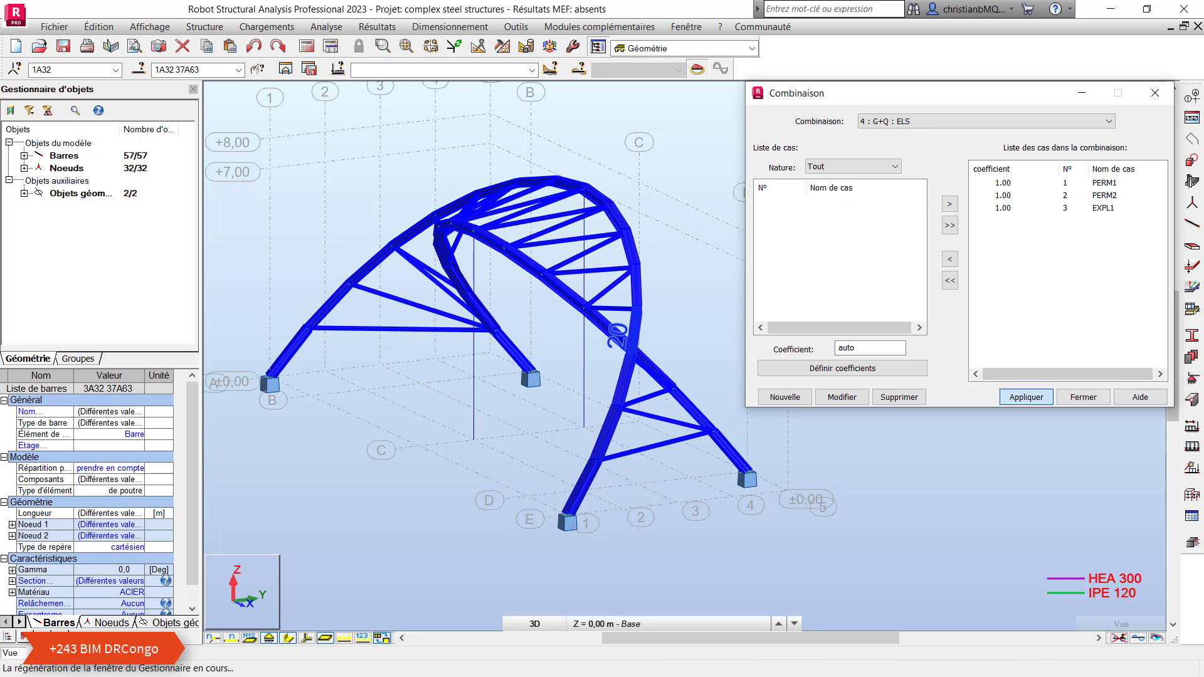
Step: Create a second manual load combination of type ELU named 1.35G+1.5Q
click(784, 397)
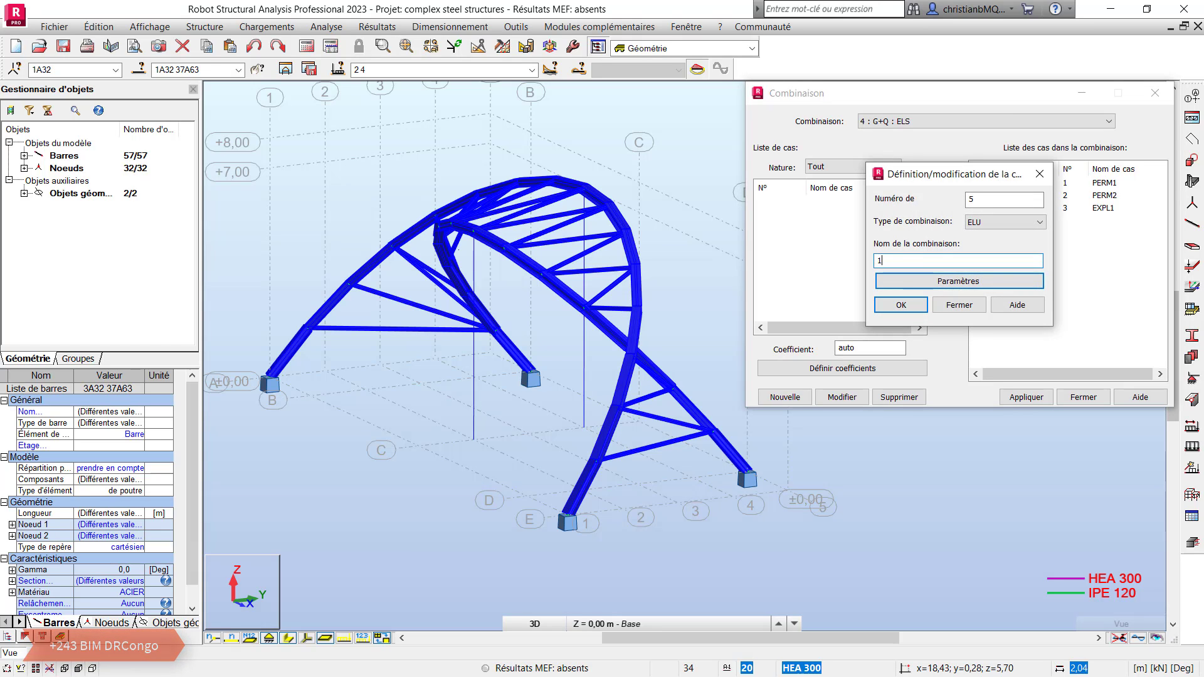
text(1.35G+)
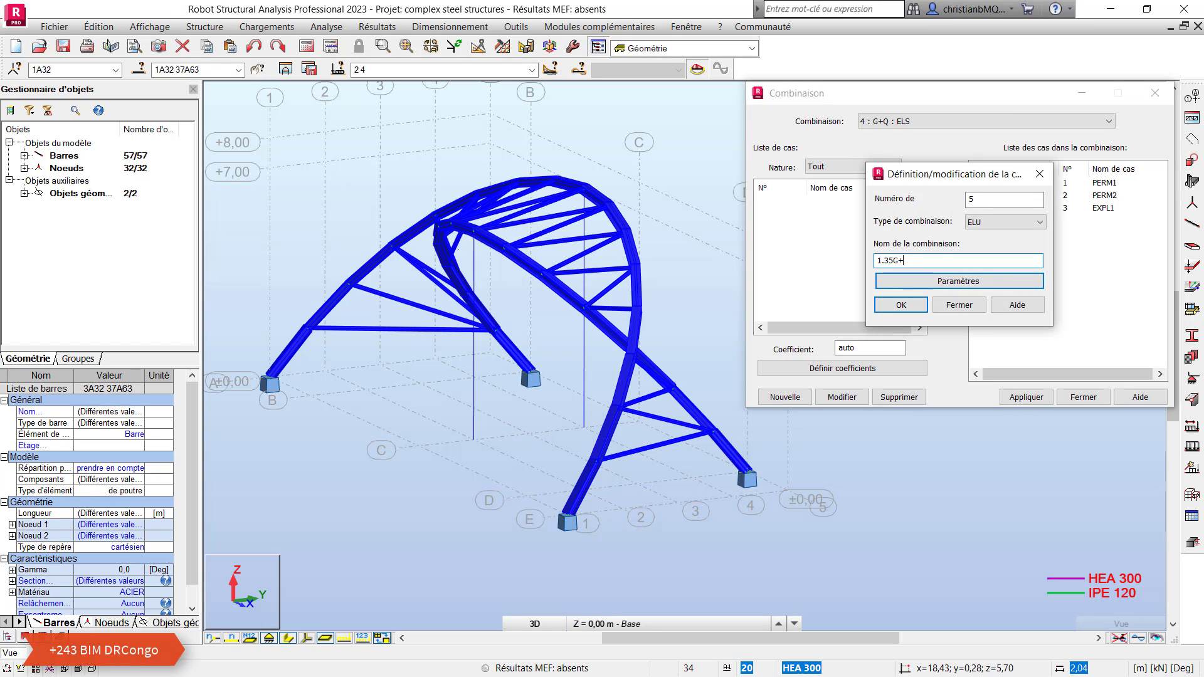
text(1.5Q)
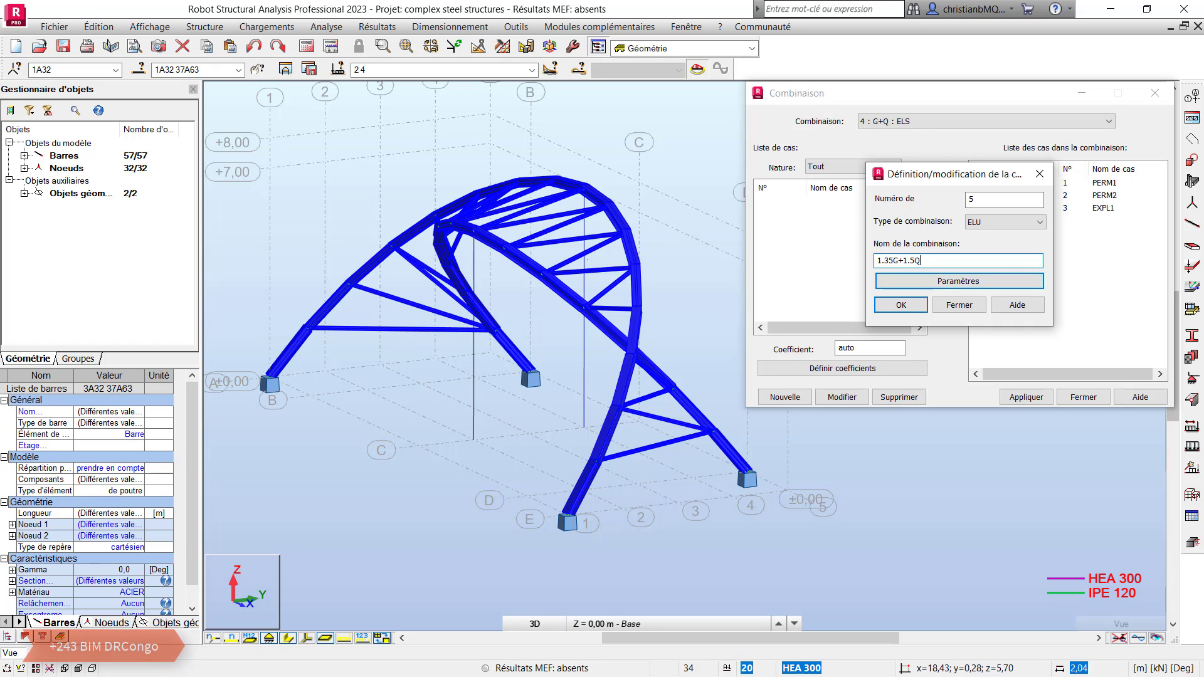
key(Return)
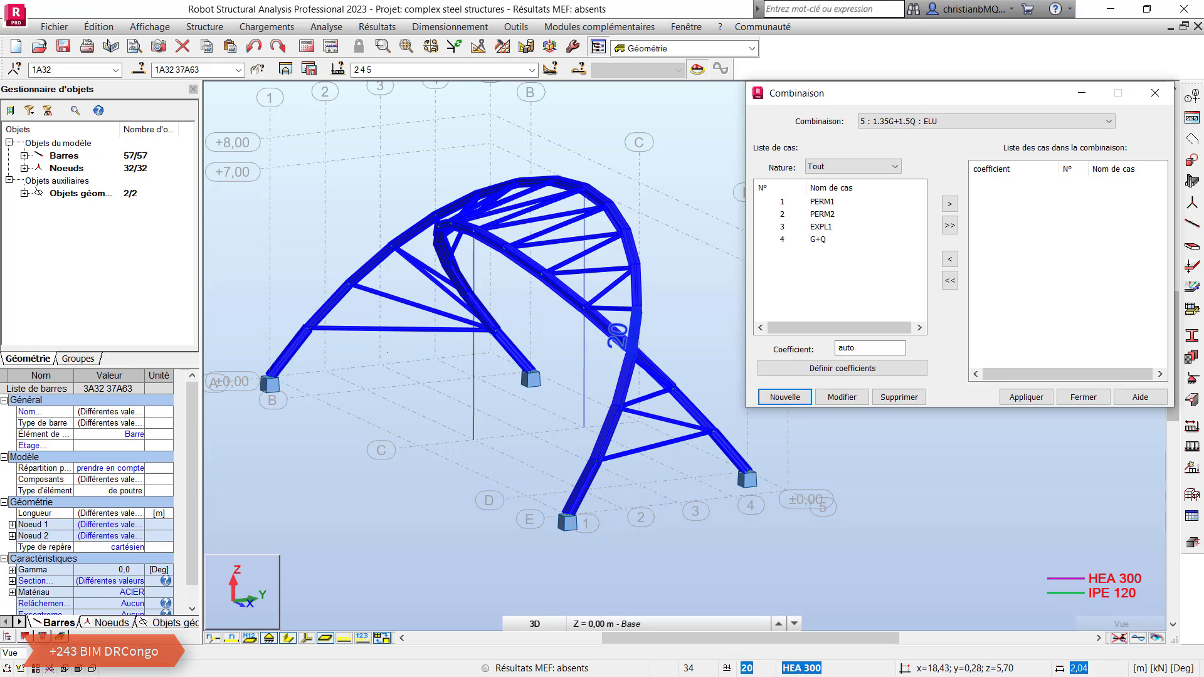
Step: Add PERM1 and PERM2 to the 1.35G+1.5Q combination with a coefficient of 1.35
click(850, 348)
text(1.35)
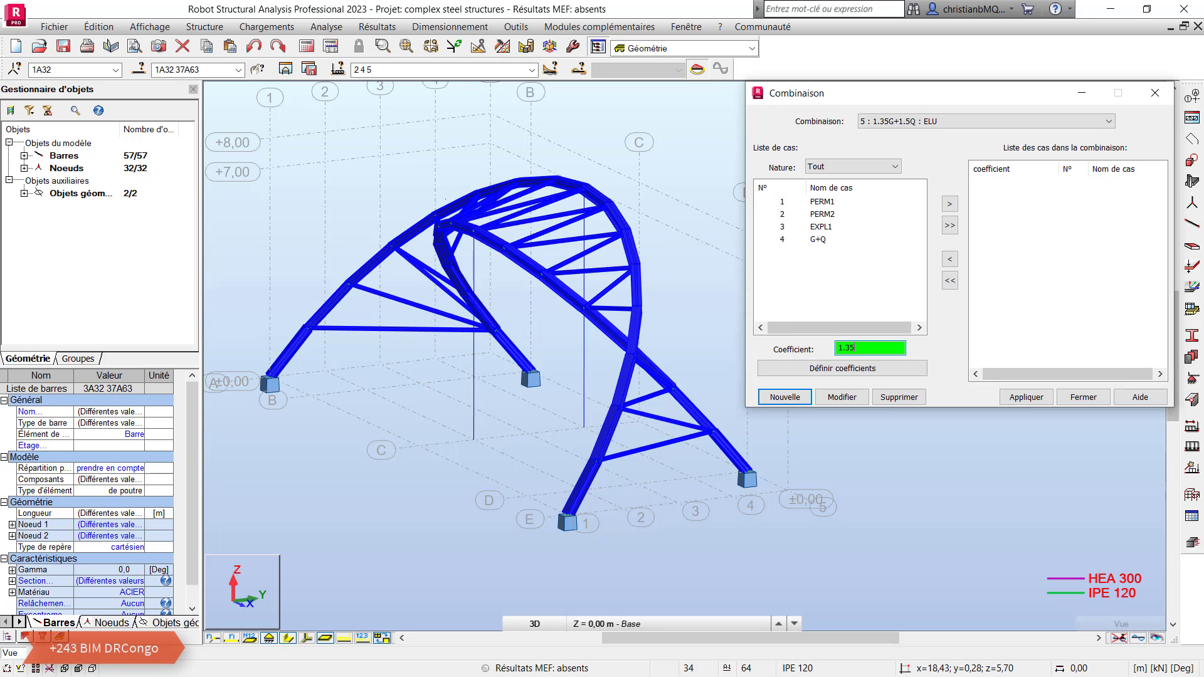
click(782, 202)
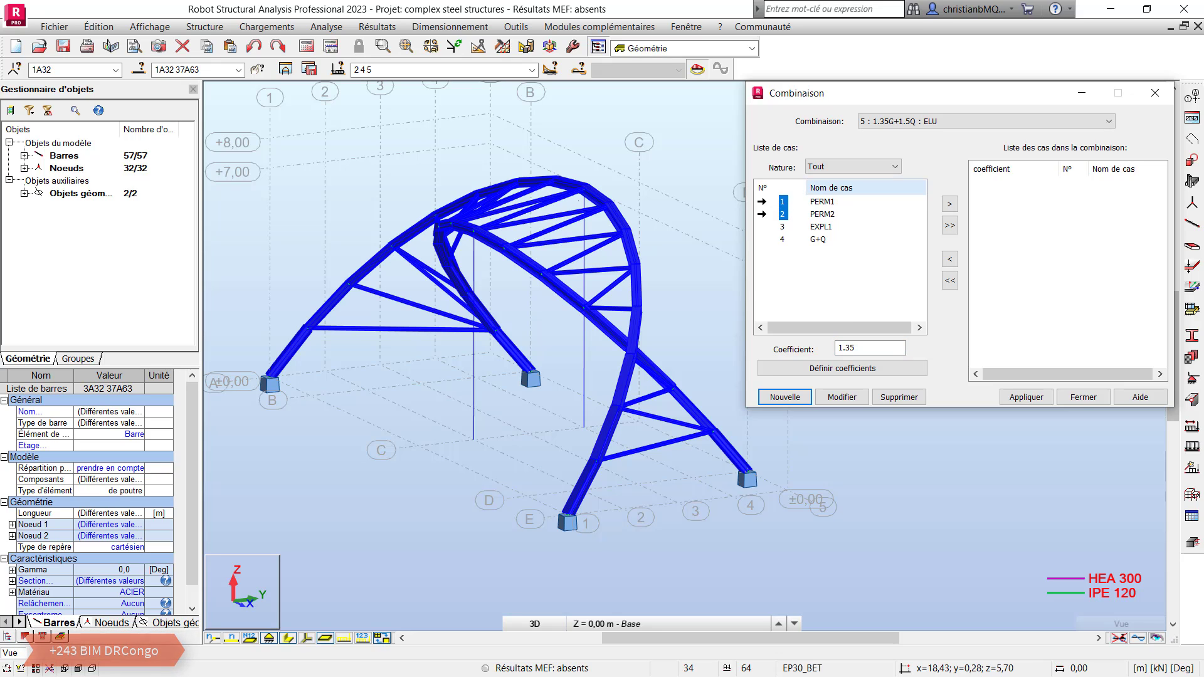
click(950, 204)
Step: Add EXPL1 to the 1.35G+1.5Q combination with a coefficient of 1.5, apply it and clear the model selection
double_click(847, 348)
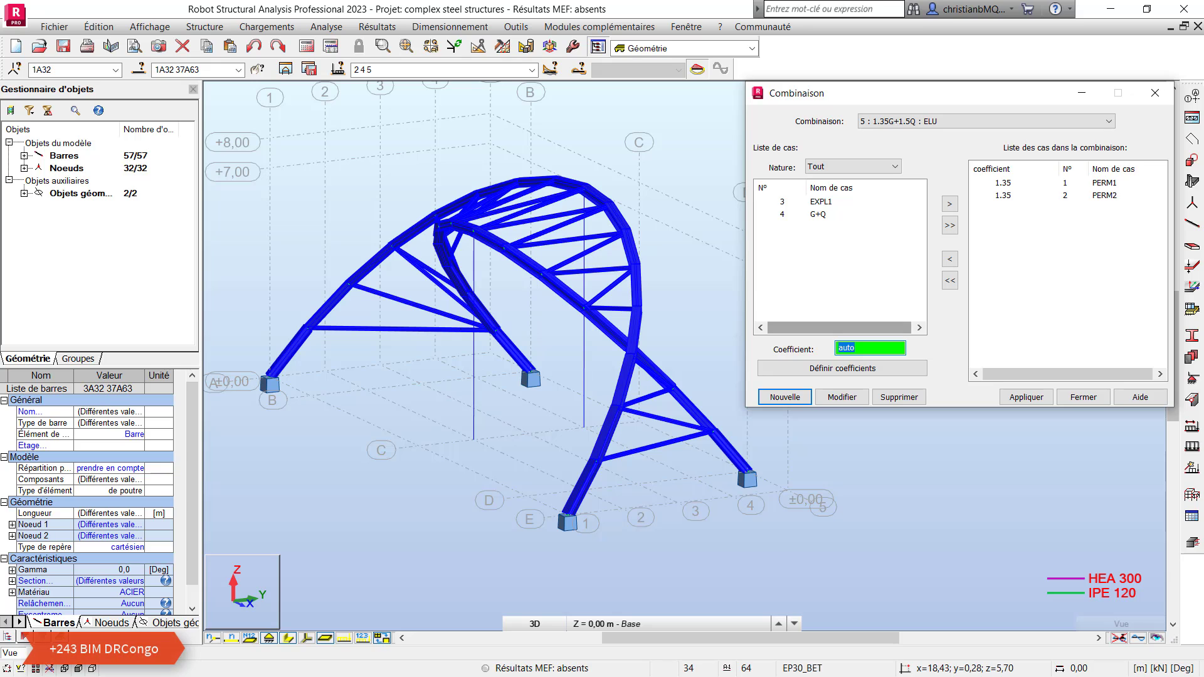
text(1.5)
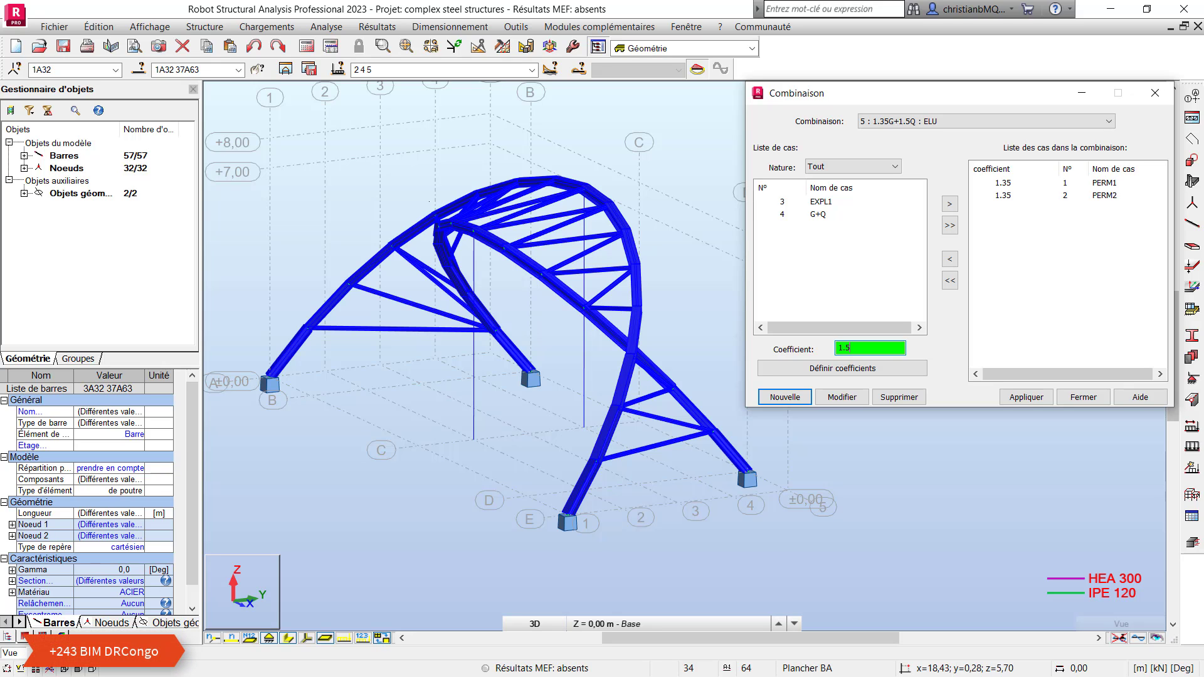
click(782, 202)
click(950, 204)
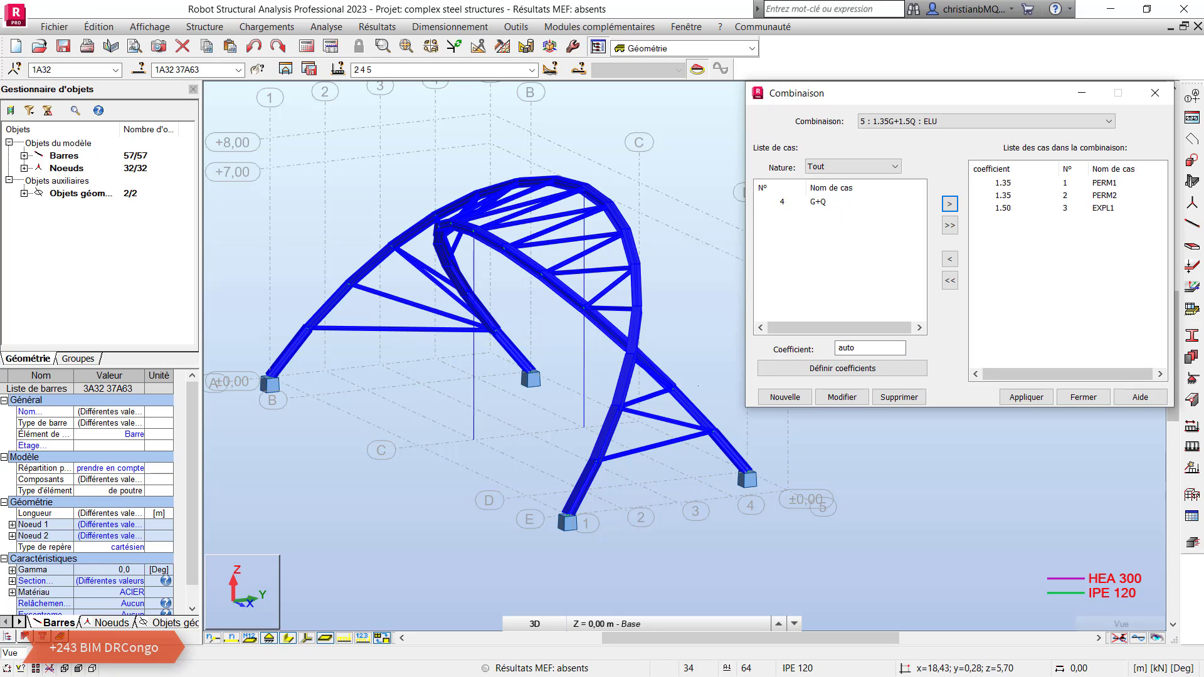
click(1027, 396)
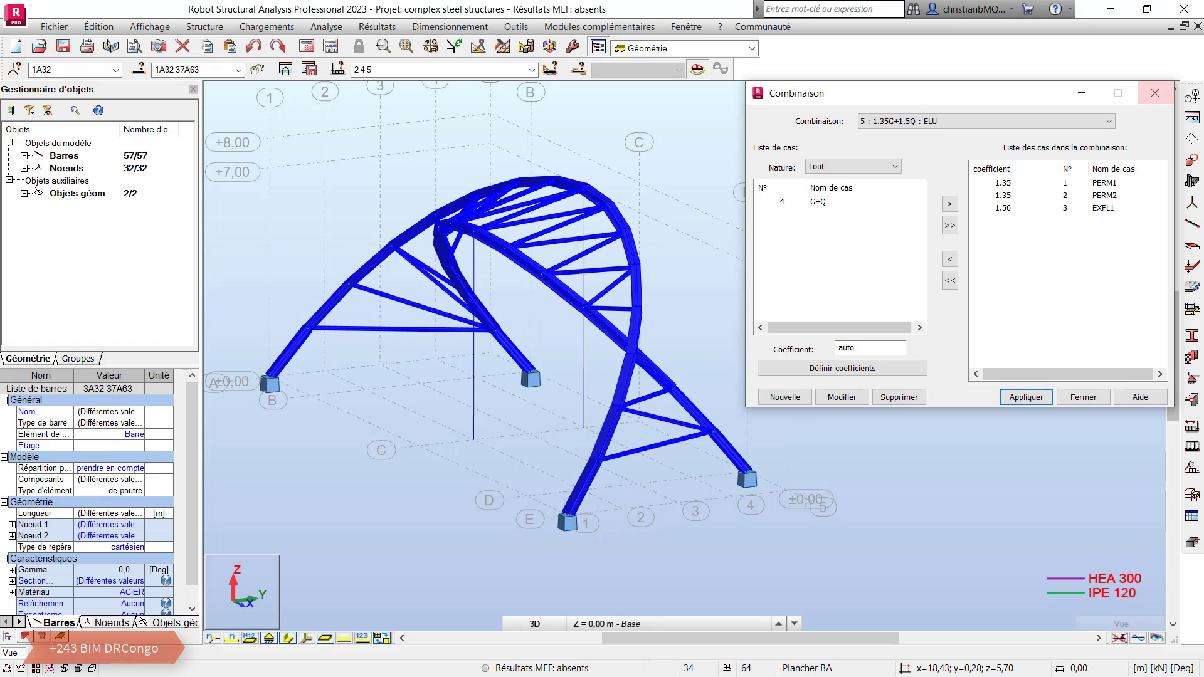
key(Escape)
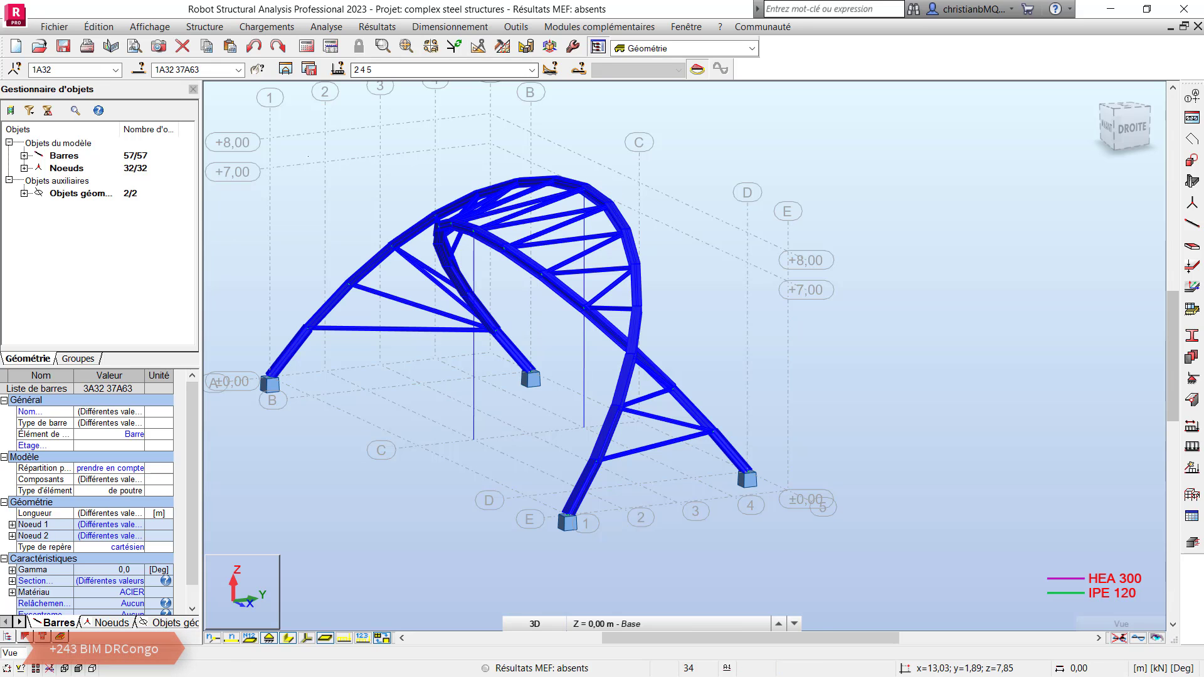
key(Escape)
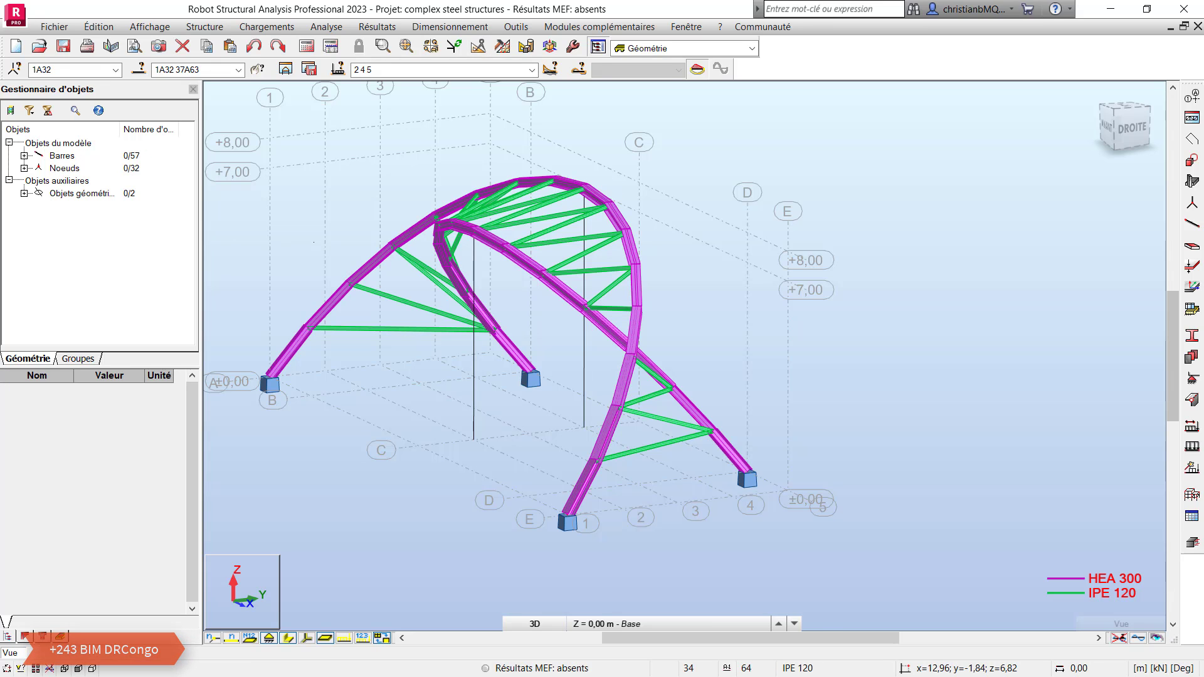
Step: Verify the structure for errors and warnings and run the structural calculations
click(377, 26)
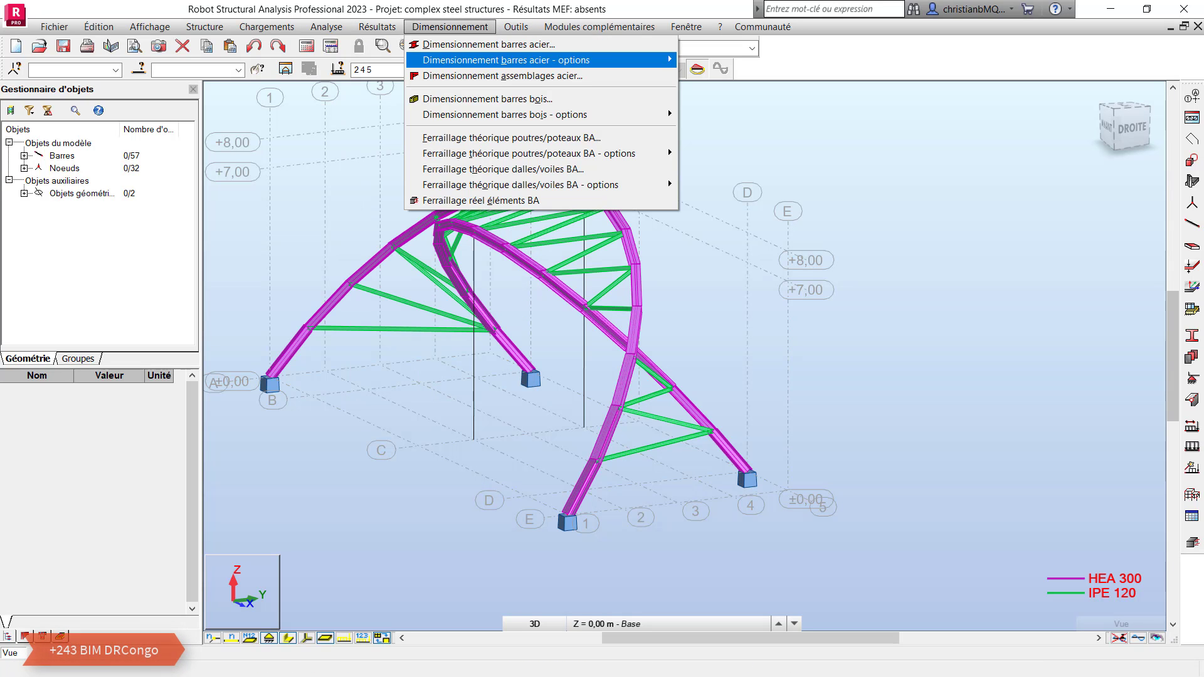
mouse_move(326, 26)
click(574, 169)
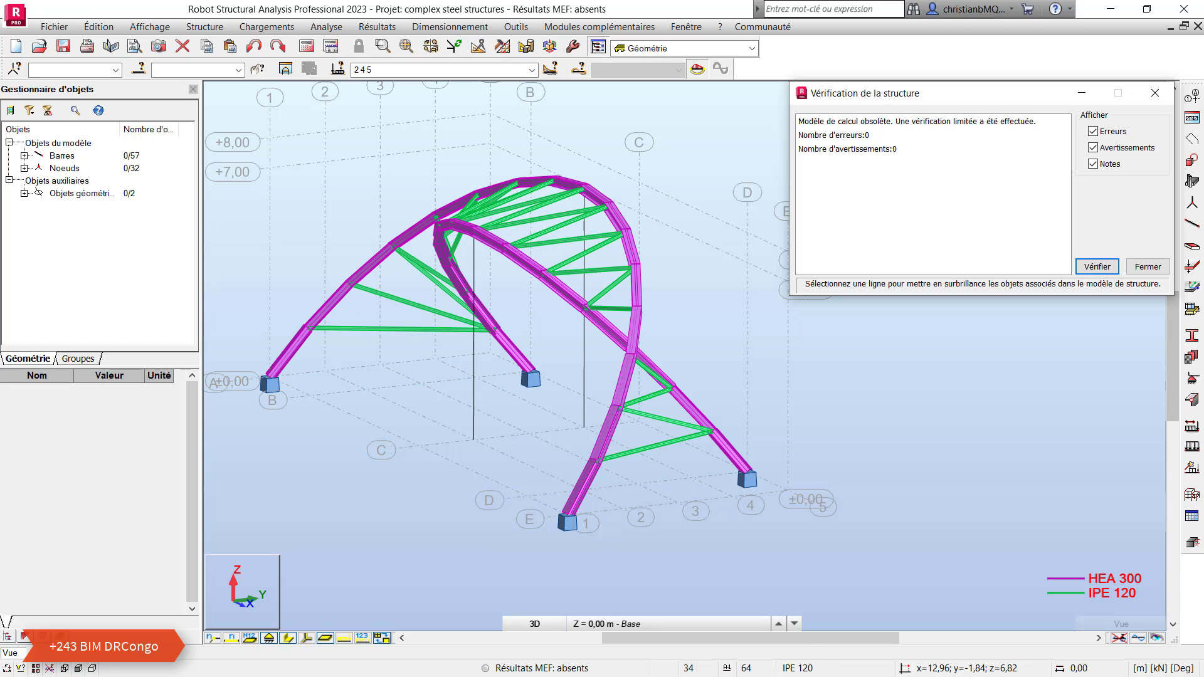
click(1154, 93)
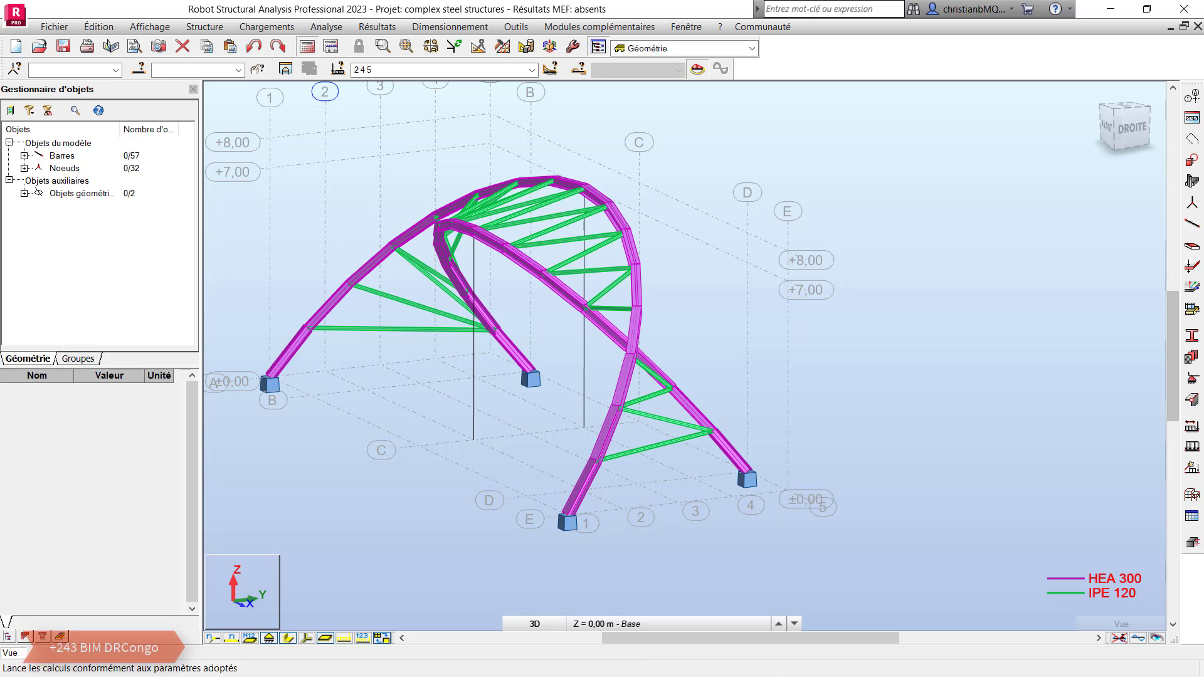
click(306, 46)
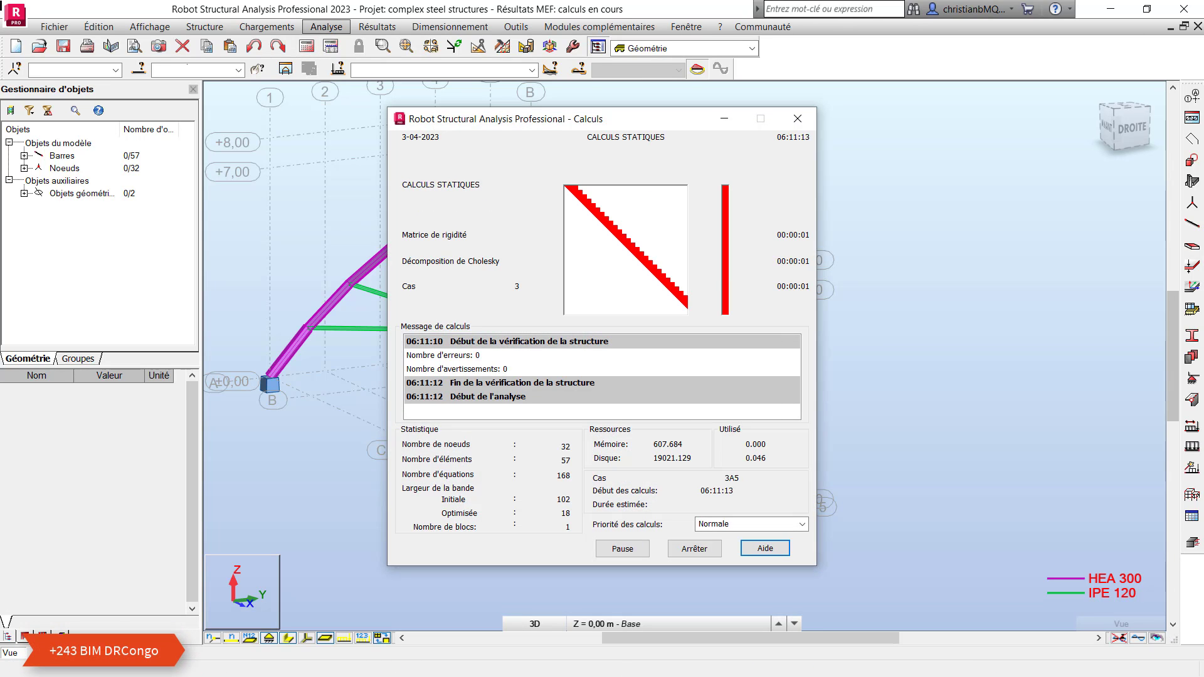
Step: Switch to Advance Steel with the detailed arch structure in Dessin1.dwg
key(alt+Tab)
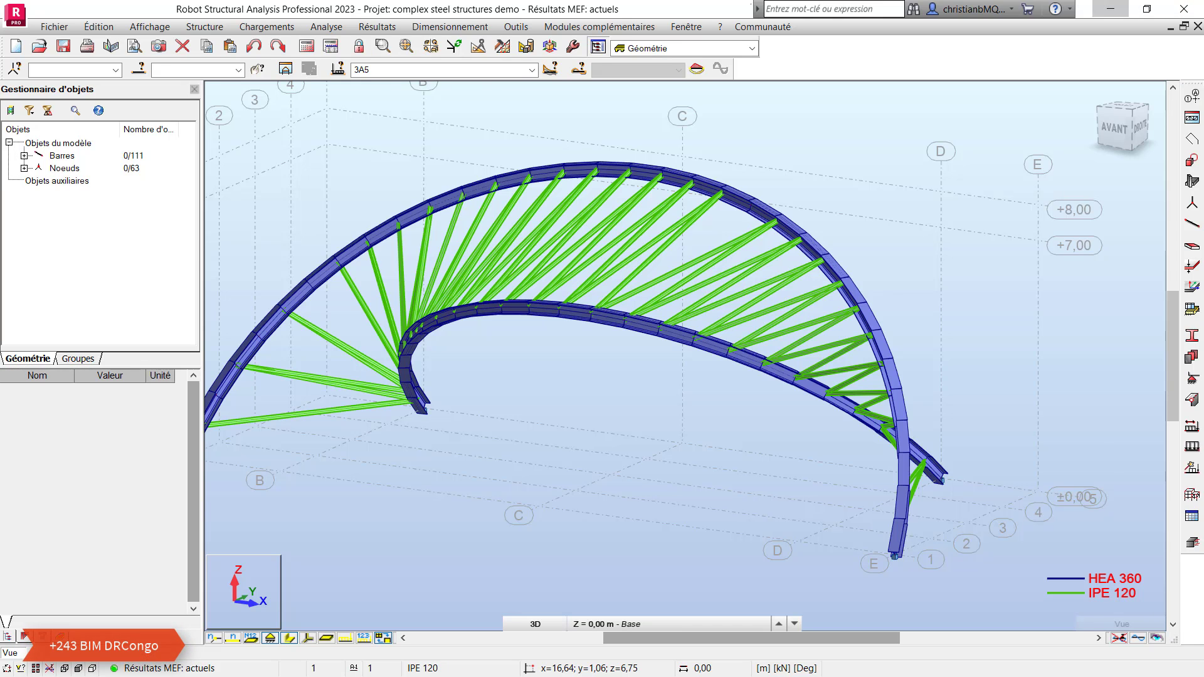
click(1110, 9)
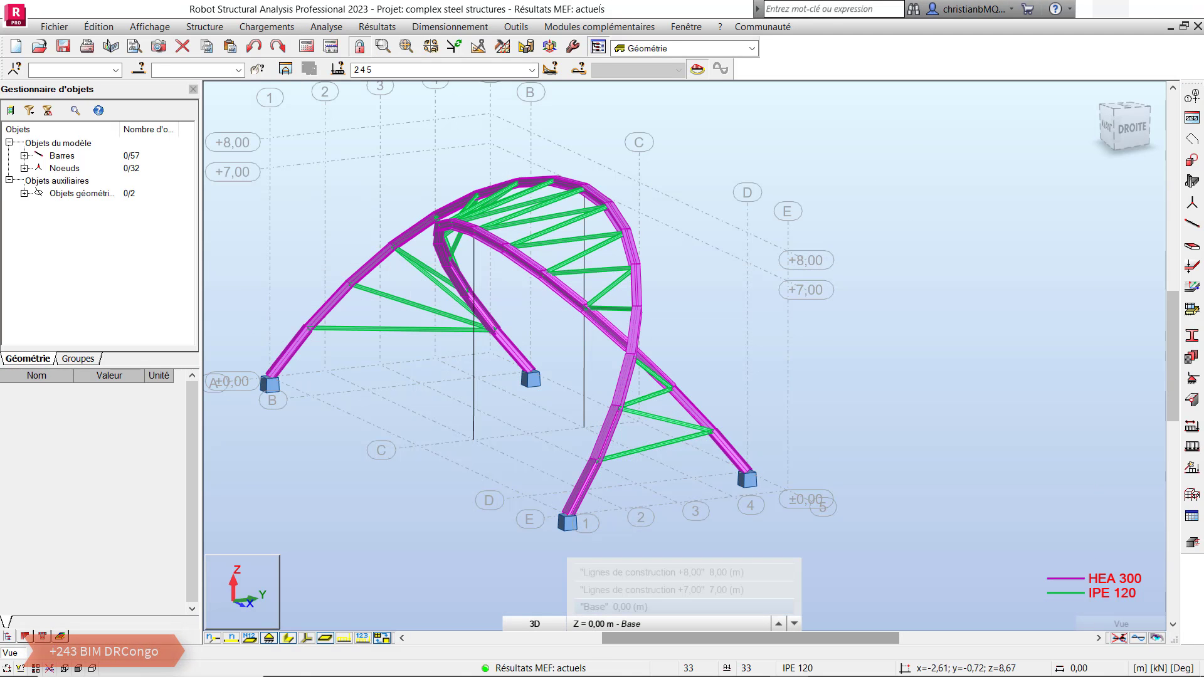
click(1110, 8)
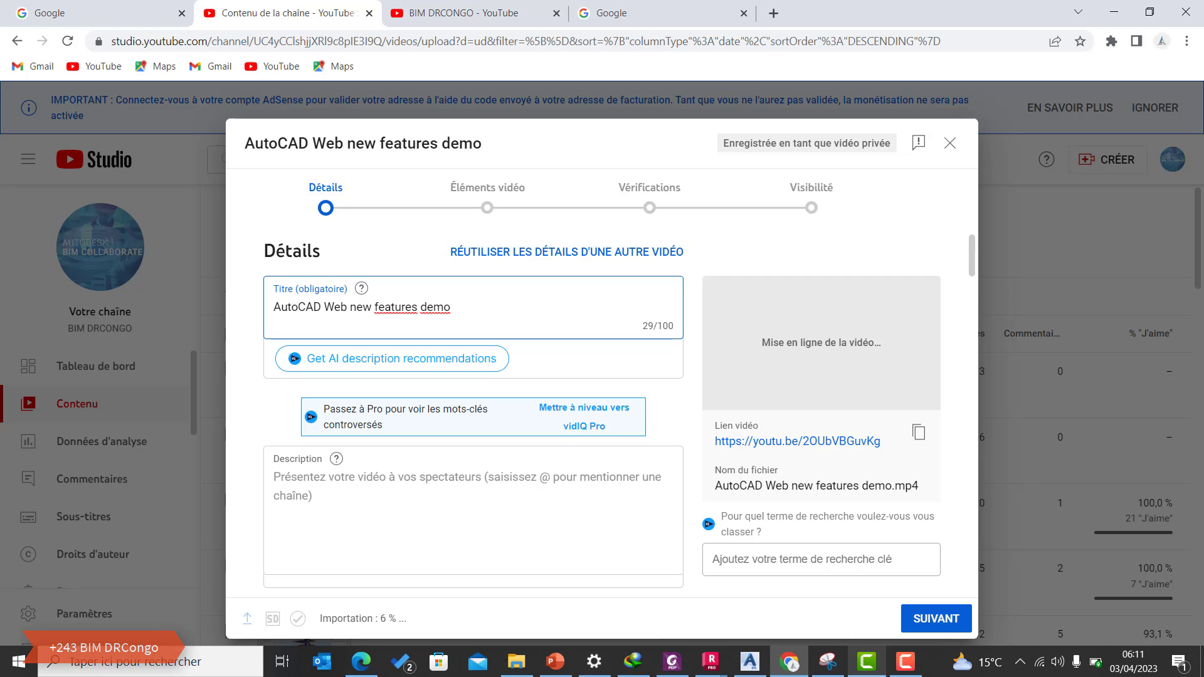
click(749, 661)
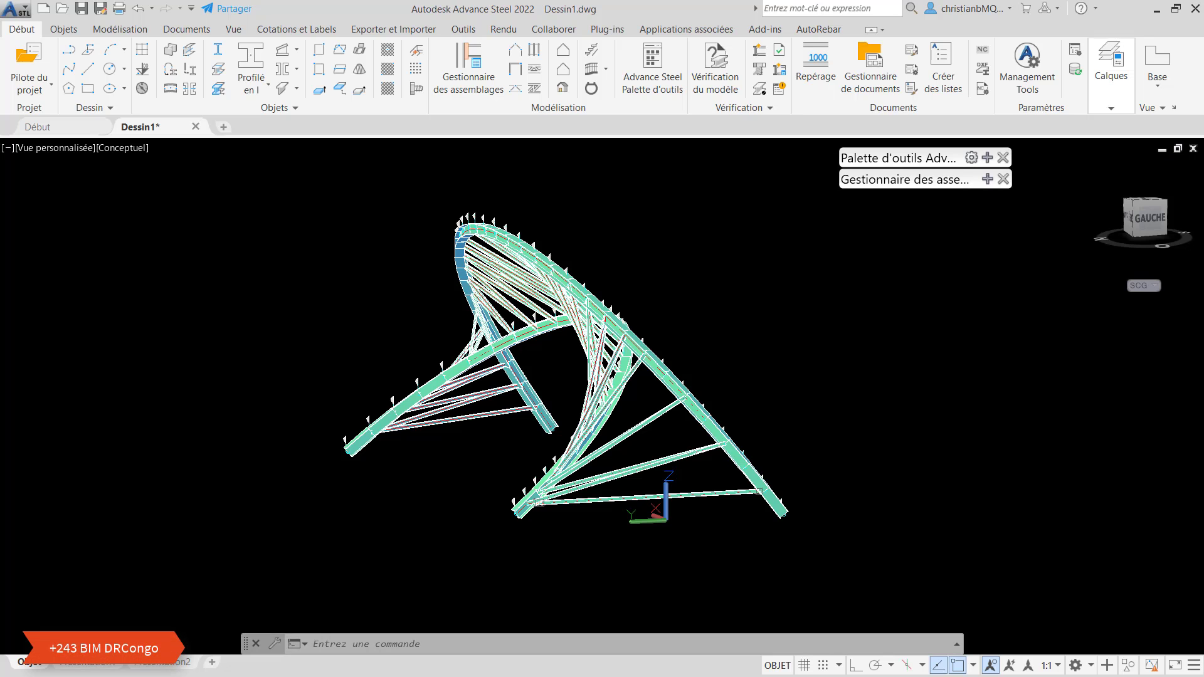
Step: Examine the detailed steel model from several angles, including the bolted plate connection between a diagonal and the arch
shift+middle_drag(665, 461, 518, 486)
scroll(517, 487, up, 2)
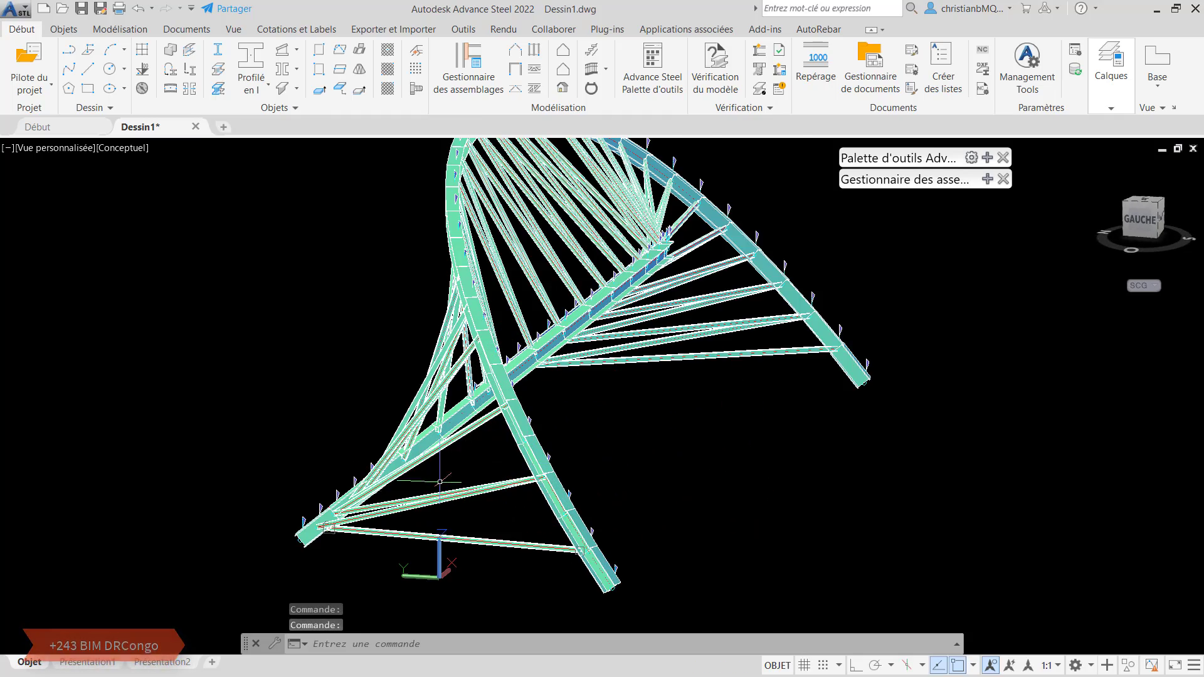
scroll(440, 482, up, 2)
scroll(505, 416, up, 2)
shift+middle_drag(505, 417, 588, 411)
scroll(886, 506, up, 4)
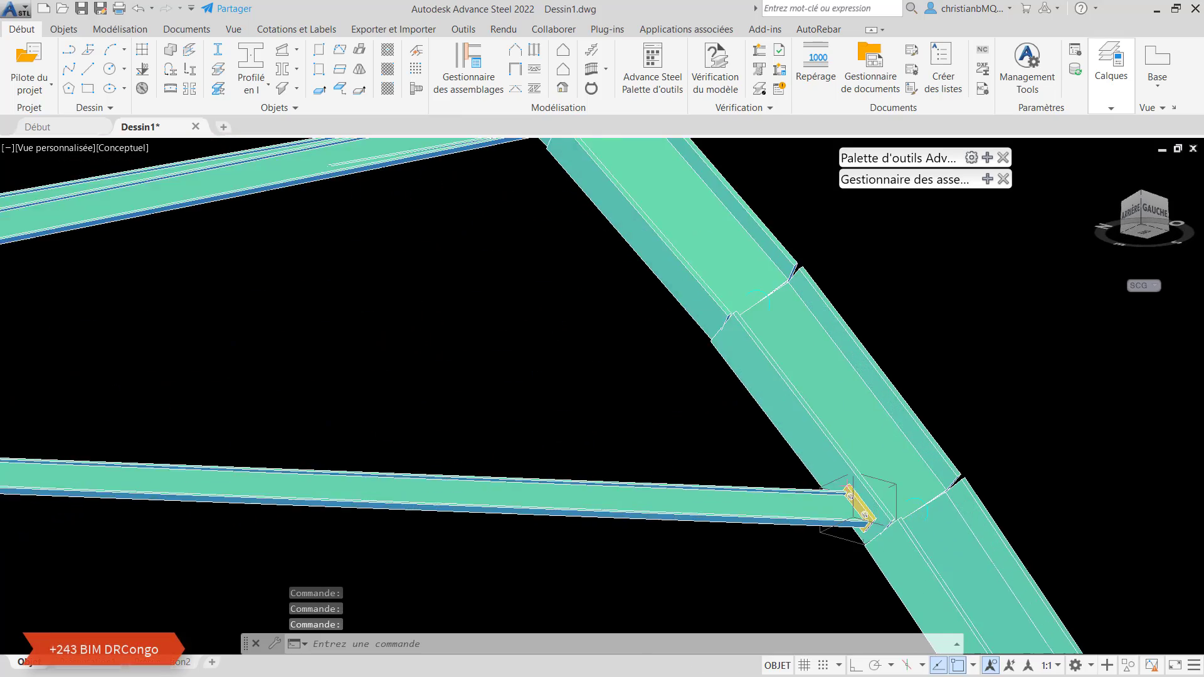
scroll(849, 495, up, 5)
scroll(773, 372, down, 7)
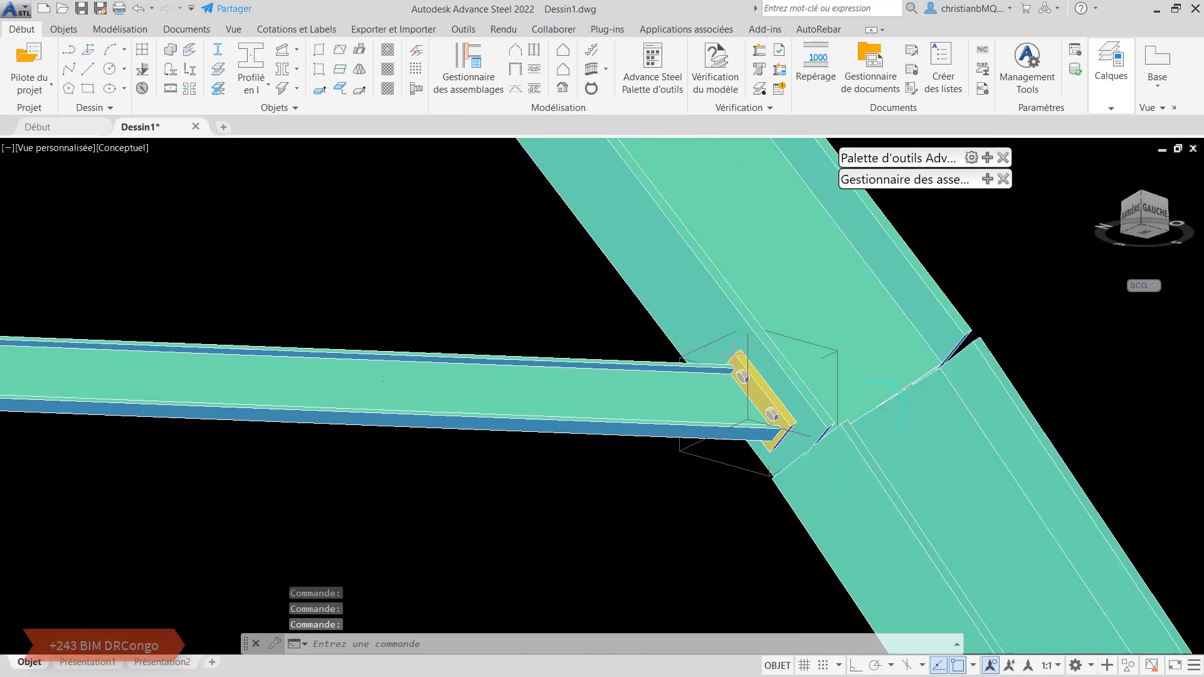
scroll(761, 304, up, 1)
shift+middle_drag(762, 303, 674, 332)
scroll(727, 417, down, 10)
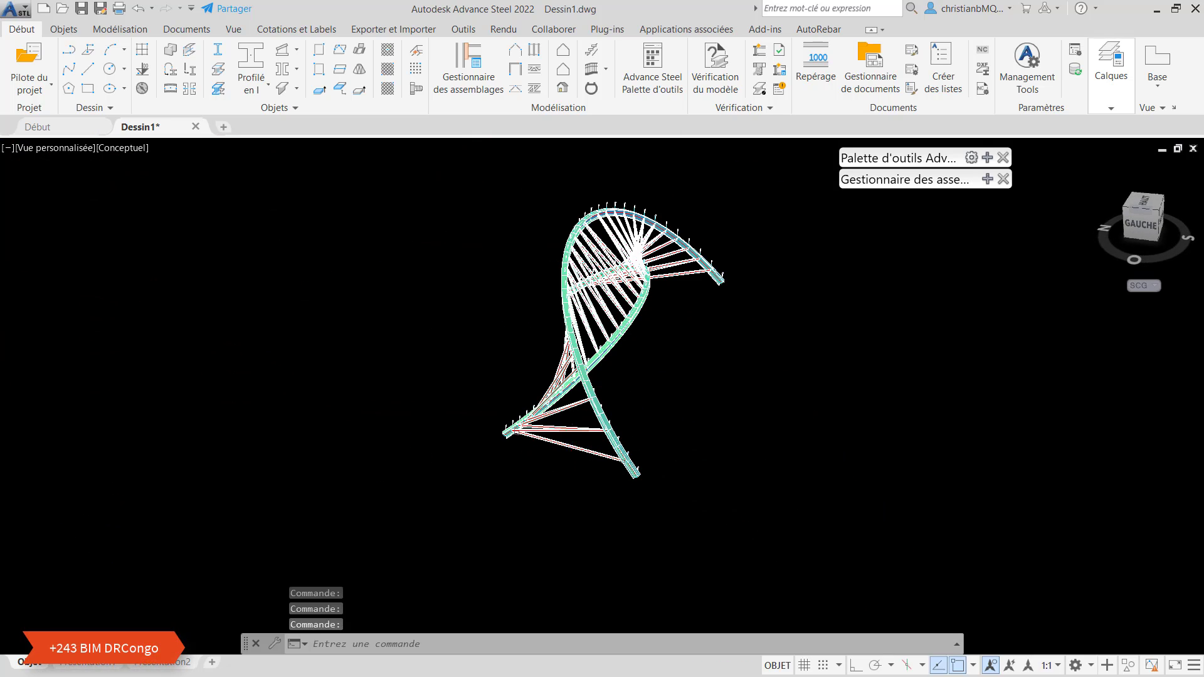
shift+middle_drag(638, 390, 727, 393)
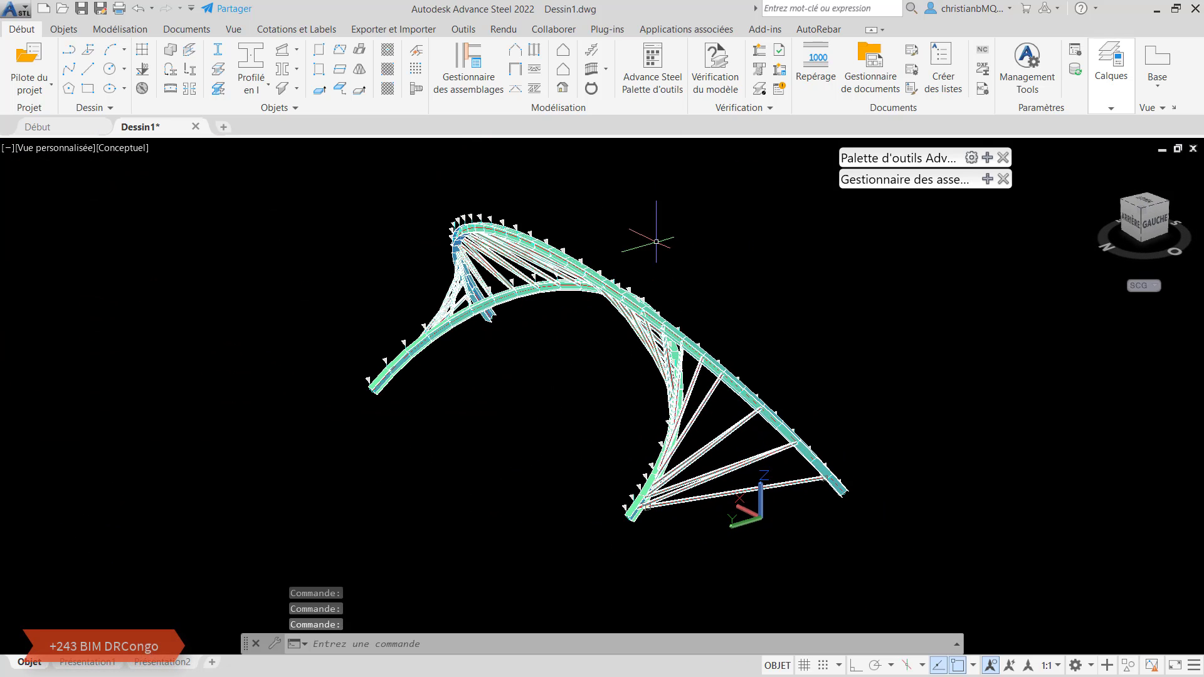
scroll(576, 283, up, 7)
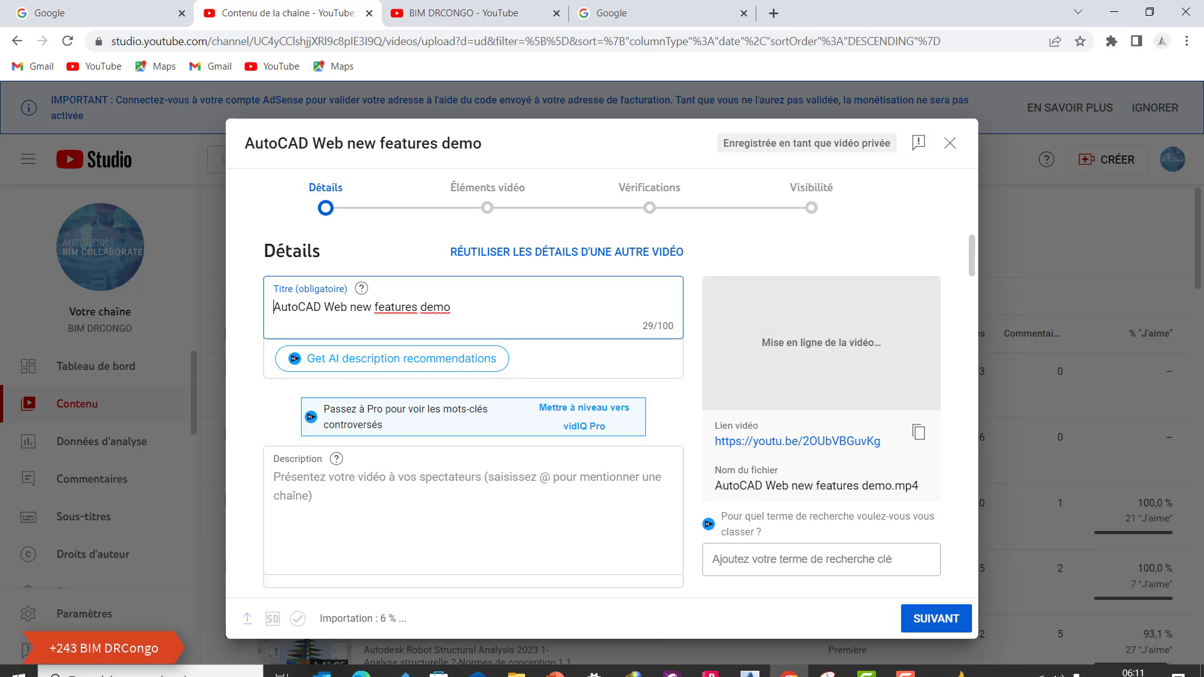
Step: Return to the complex steel structures project in Robot Structural Analysis and inspect the arches from several 3D angles
key(alt+Tab)
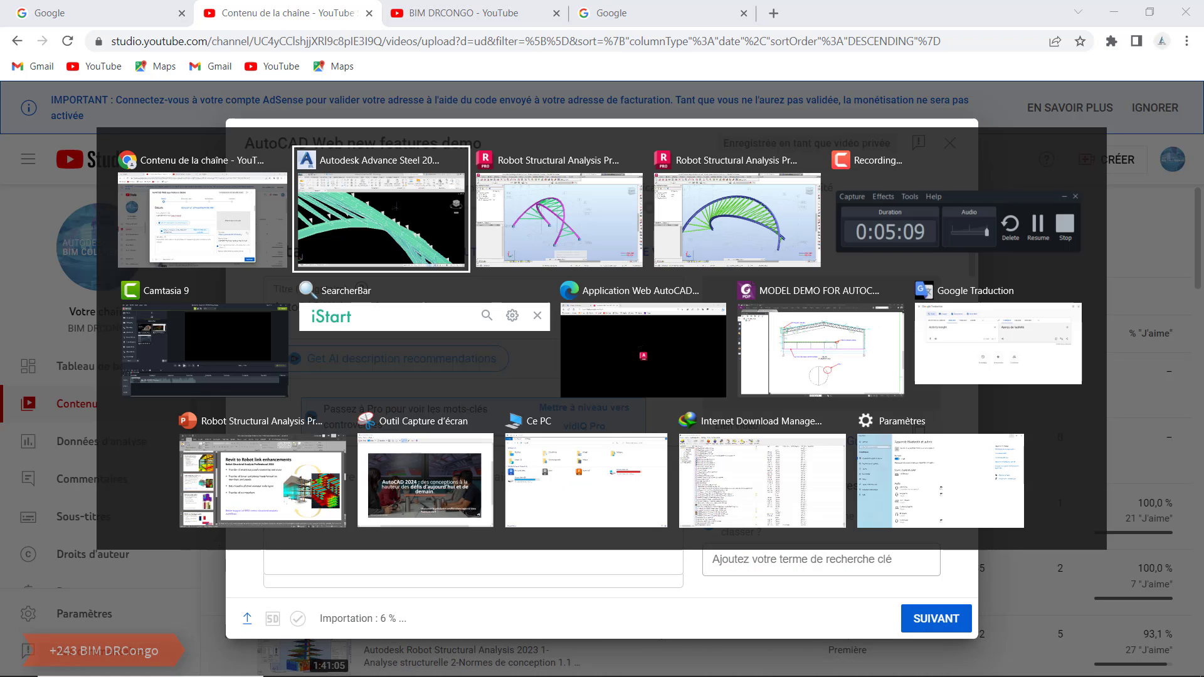
key(alt+Tab)
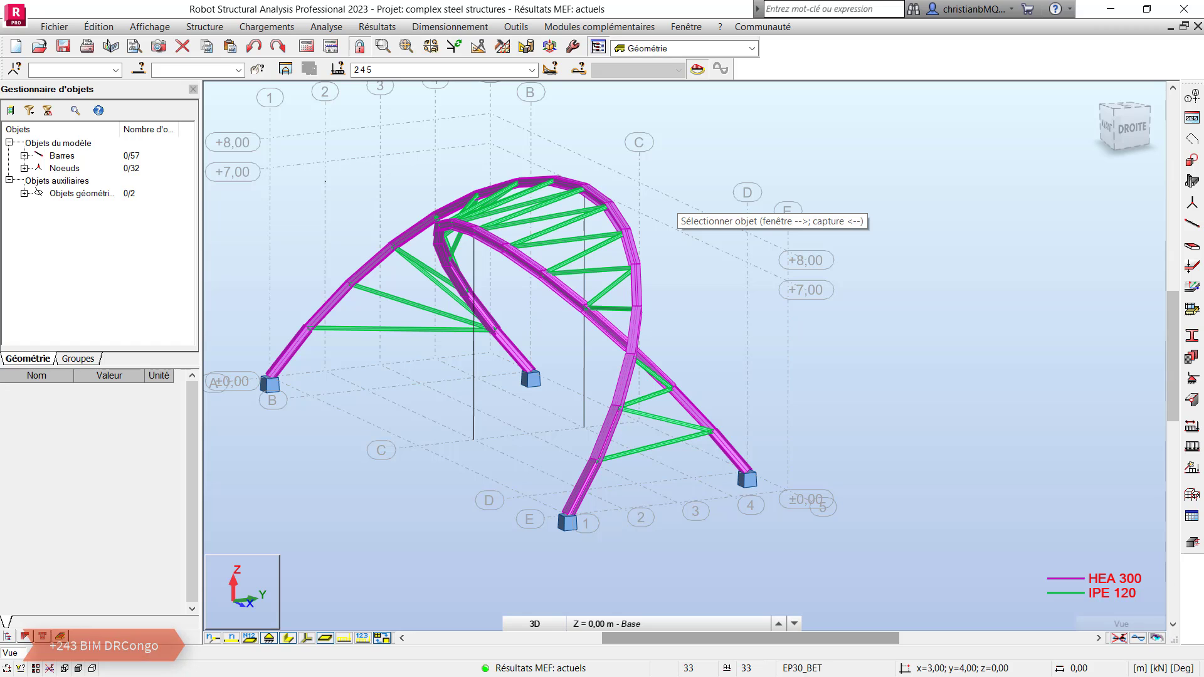
right_click(583, 181)
click(618, 245)
drag(618, 251, 551, 257)
right_click(566, 259)
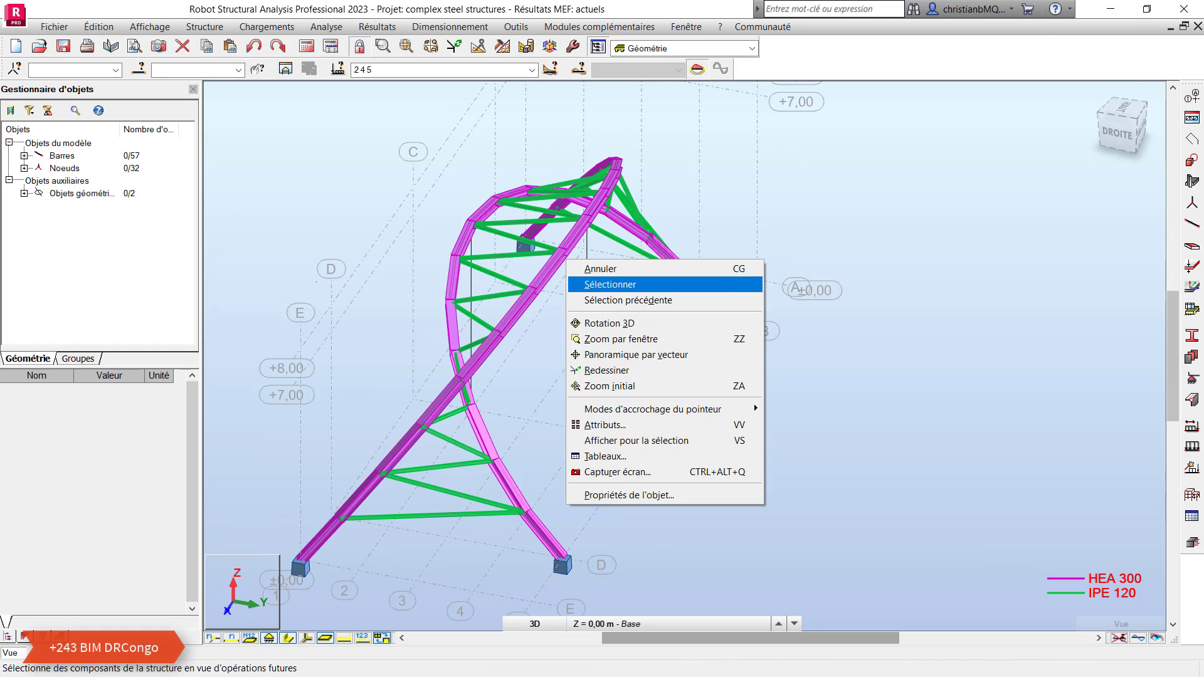
click(596, 284)
right_click(609, 187)
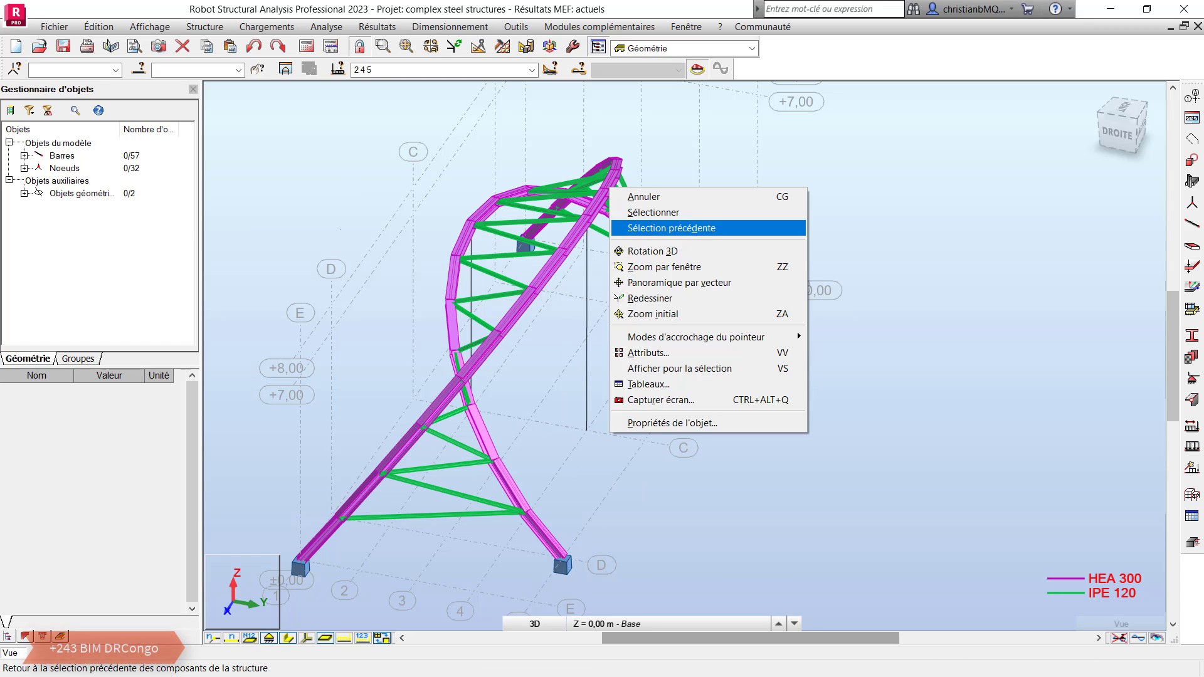
click(633, 252)
drag(634, 252, 551, 238)
right_click(549, 237)
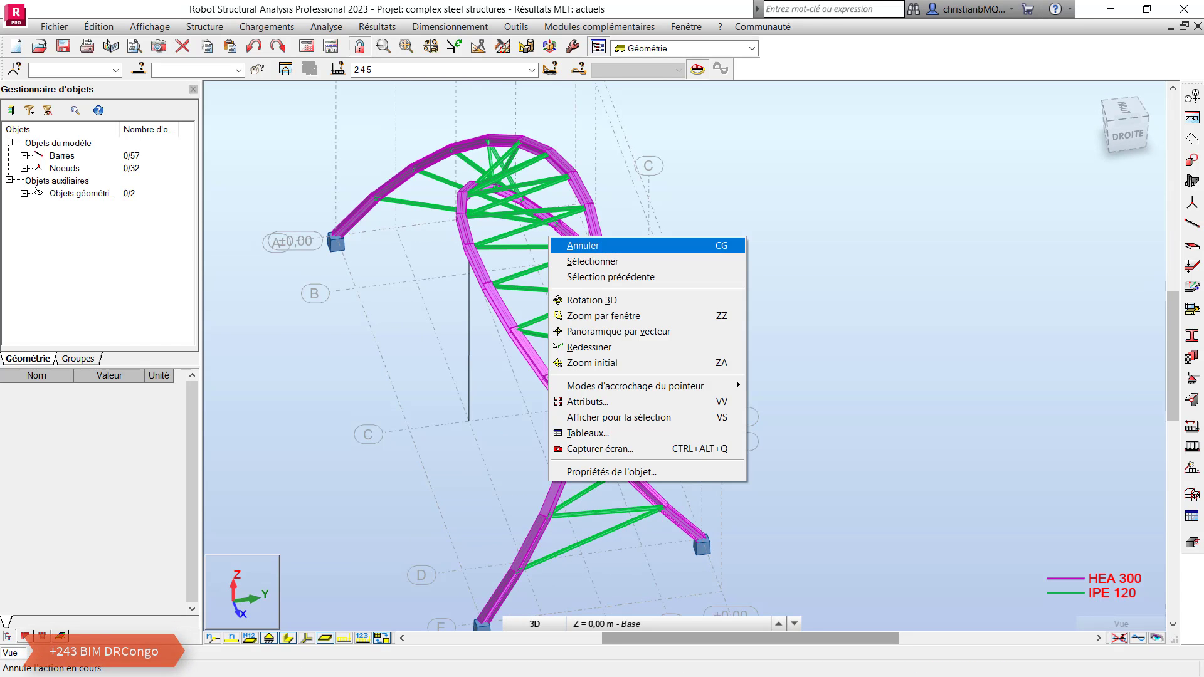
click(593, 260)
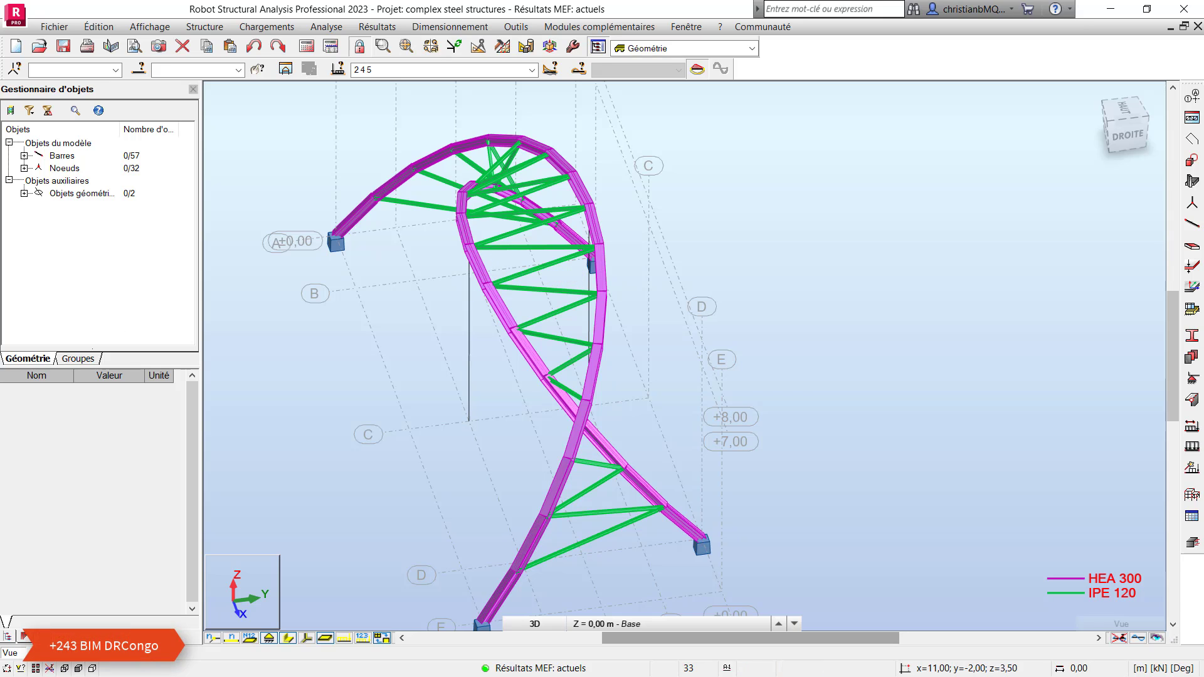
click(458, 353)
key(Delete)
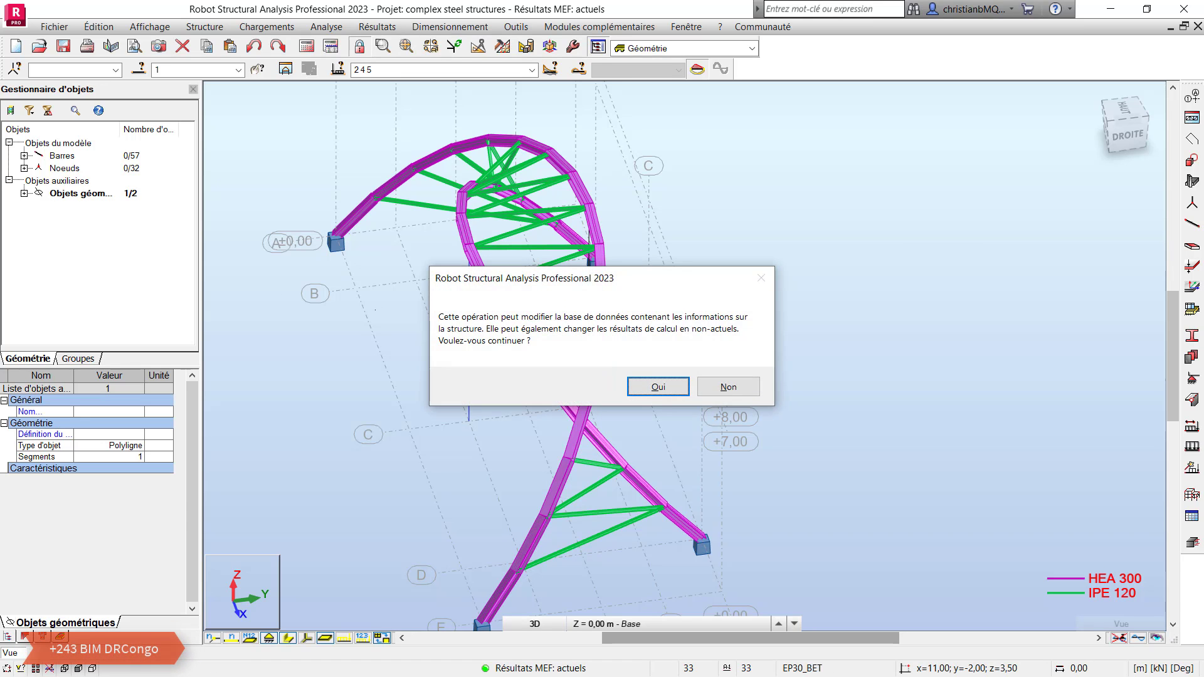
click(728, 387)
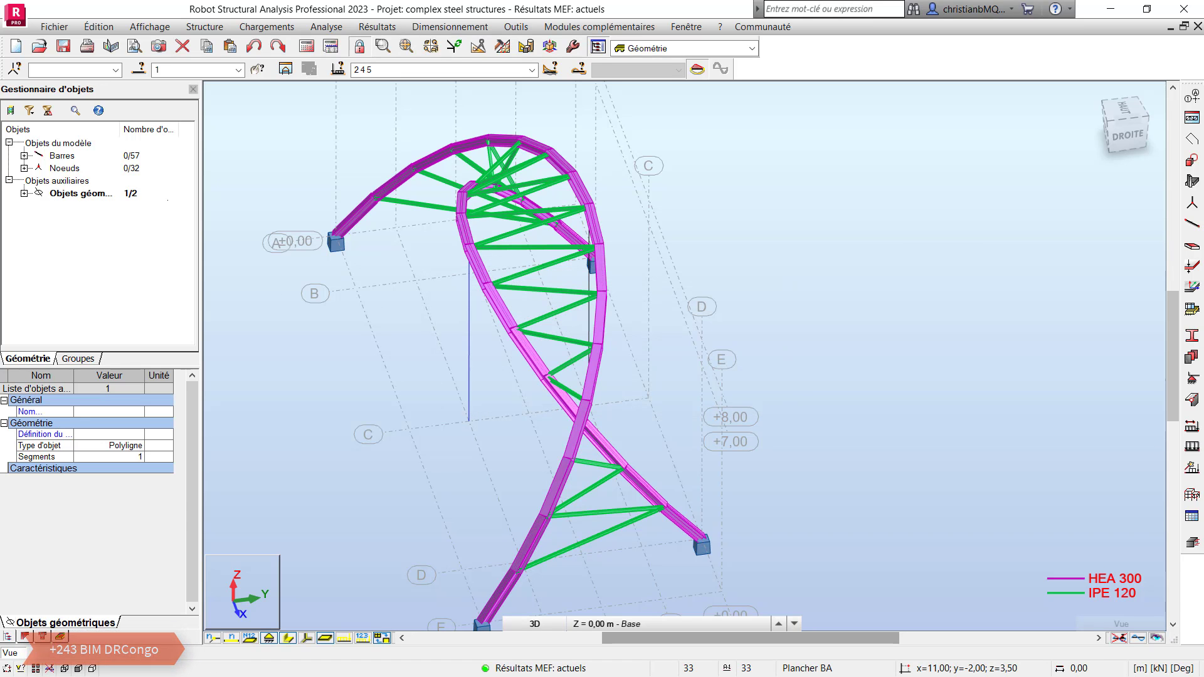
key(Escape)
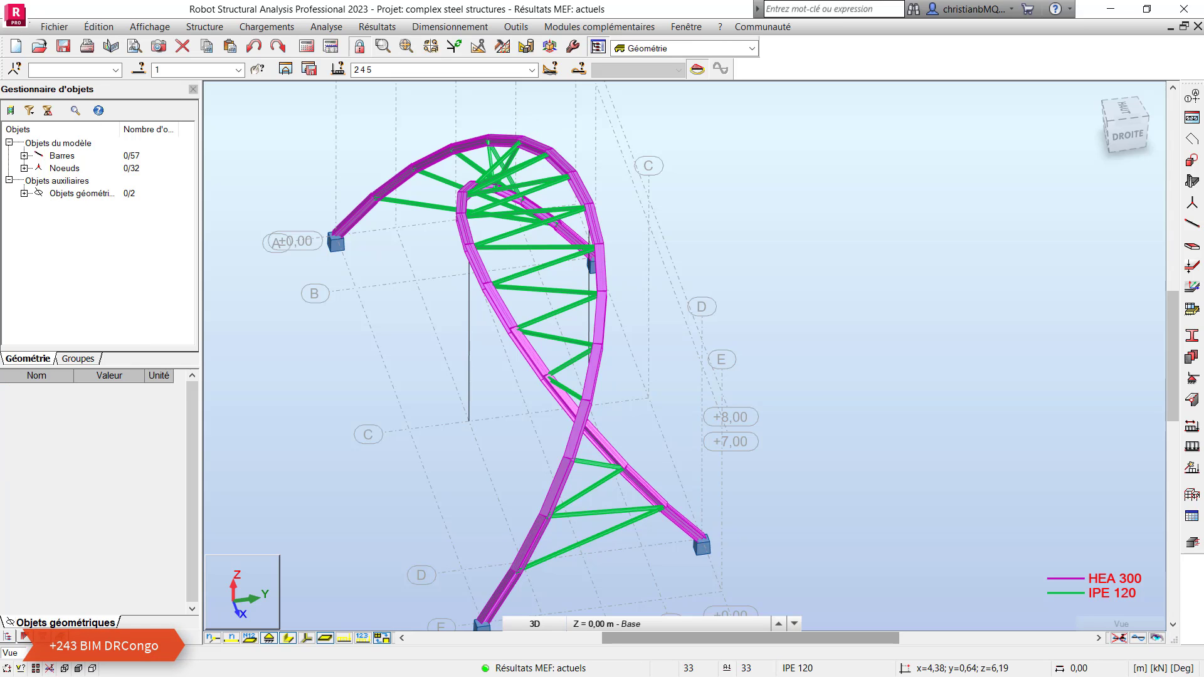
Step: Display the shear force Fz diagram on the bars of the arch structure
click(377, 26)
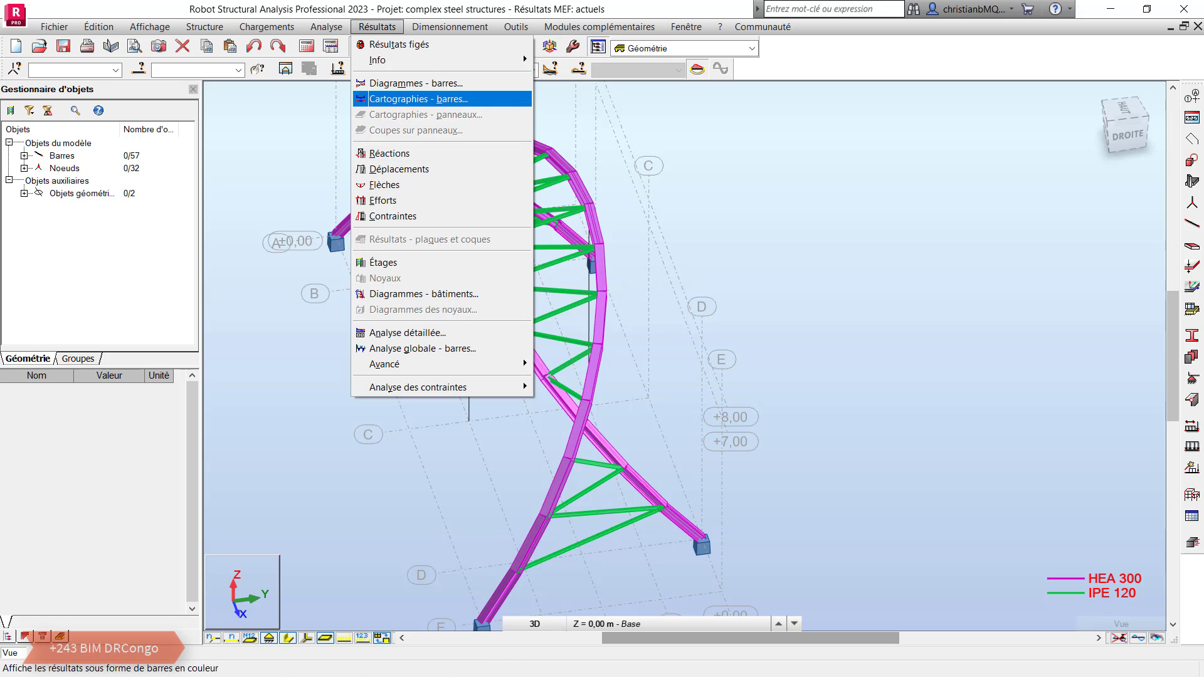
click(416, 84)
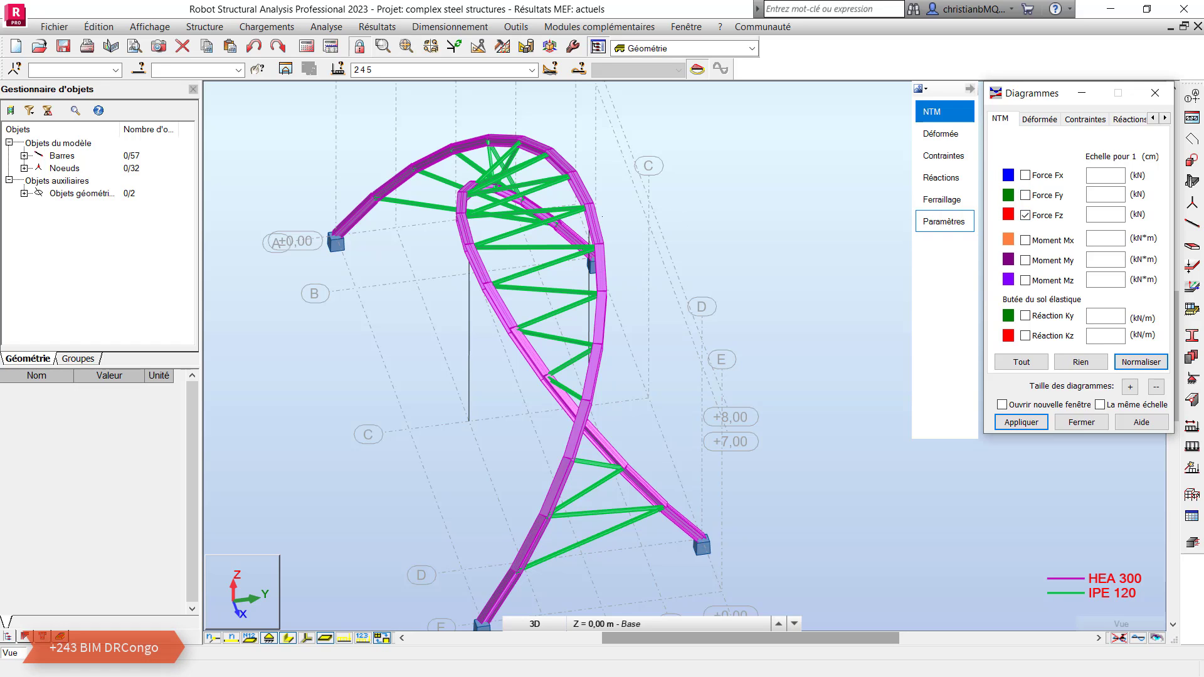
click(1021, 422)
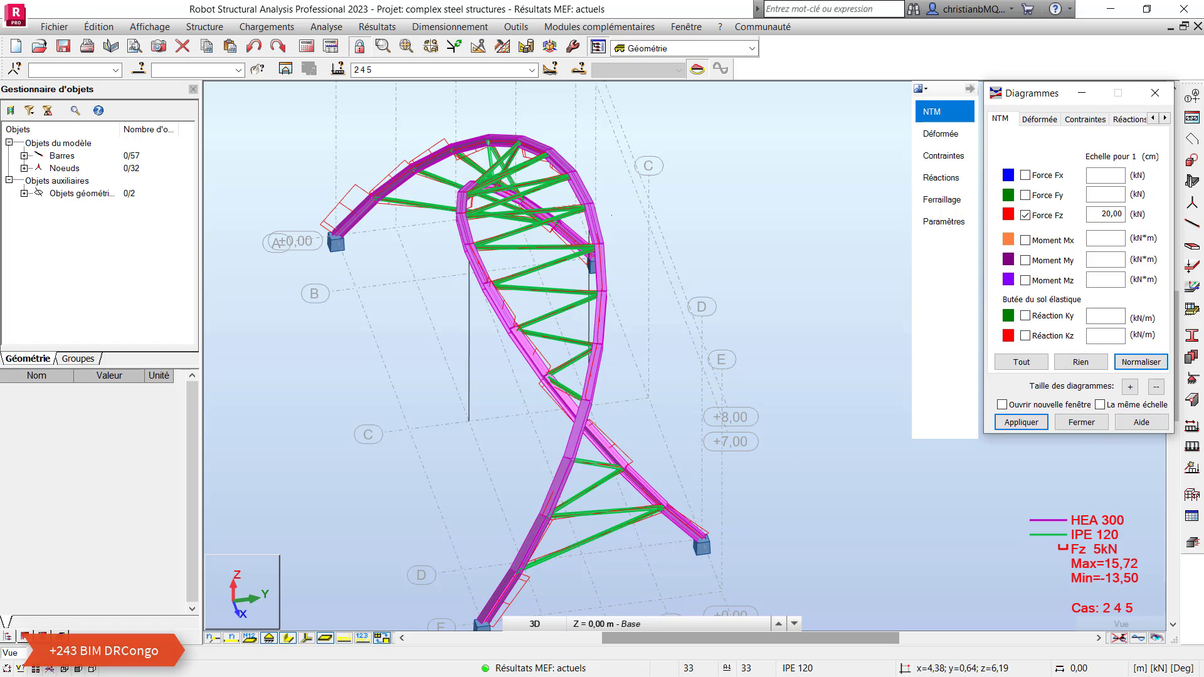
Step: Label the Fz diagram with description values, differentiate positive and negative values, and set the fill to uniform
click(944, 221)
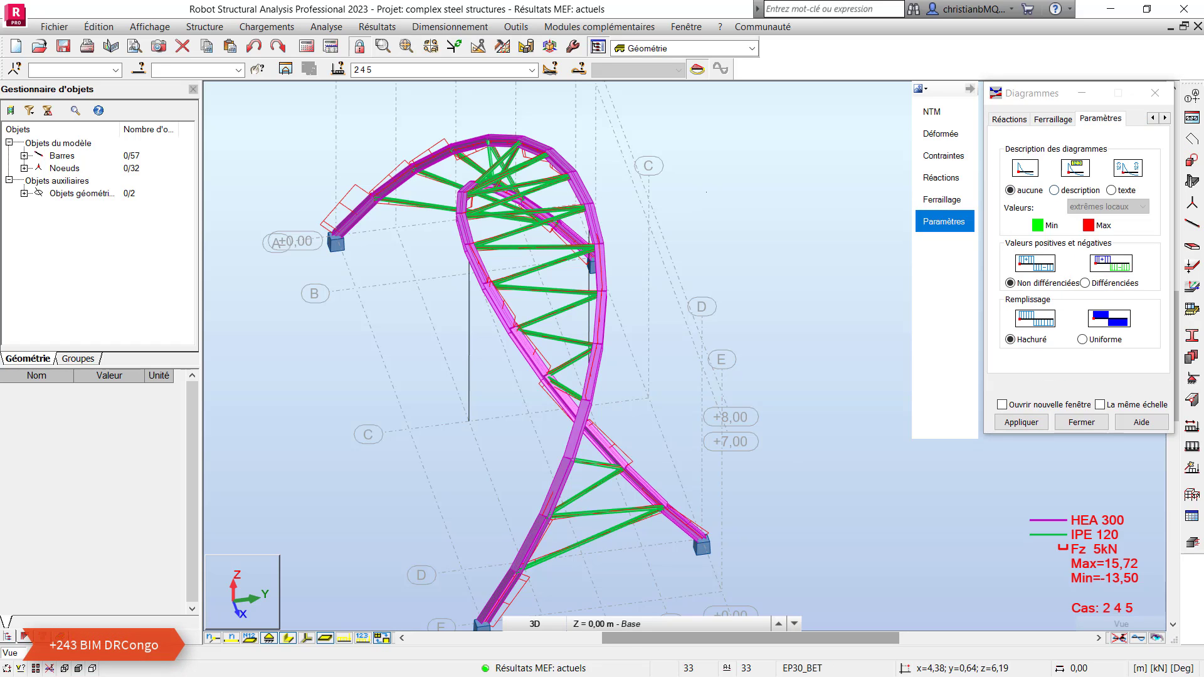
click(1054, 190)
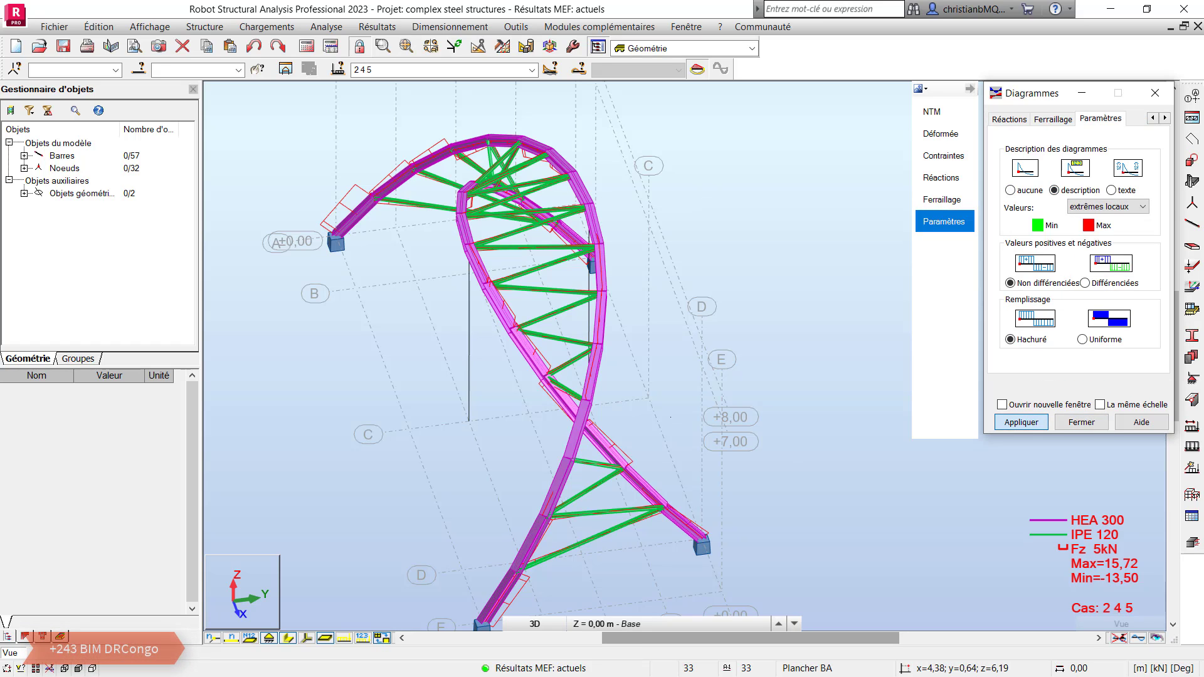
click(1021, 422)
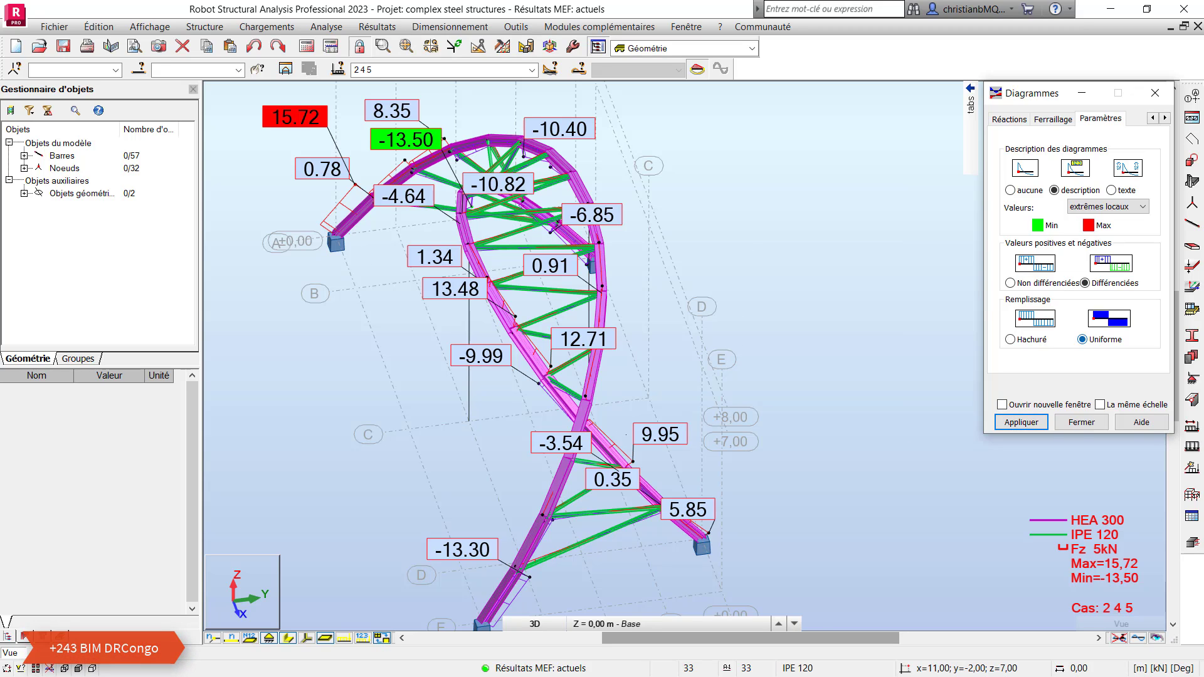
click(1021, 422)
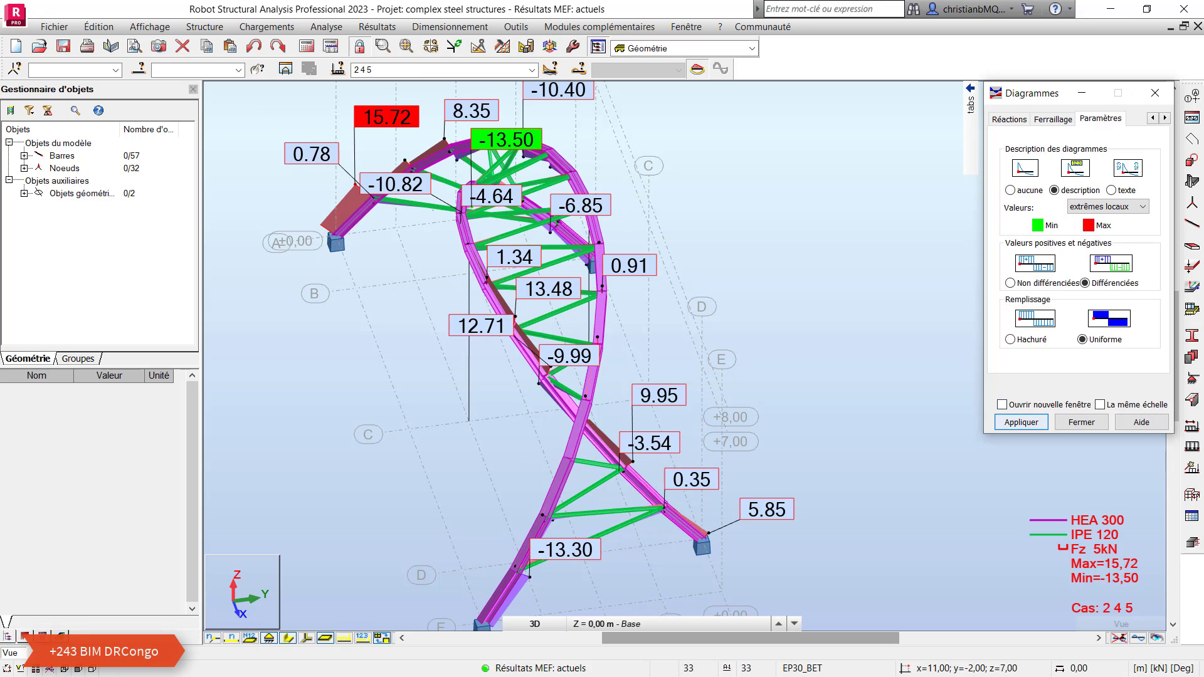
Step: Hide the bar section shapes in the 3D view so the Fz diagram fills can be read
right_click(690, 216)
click(726, 279)
drag(725, 279, 602, 286)
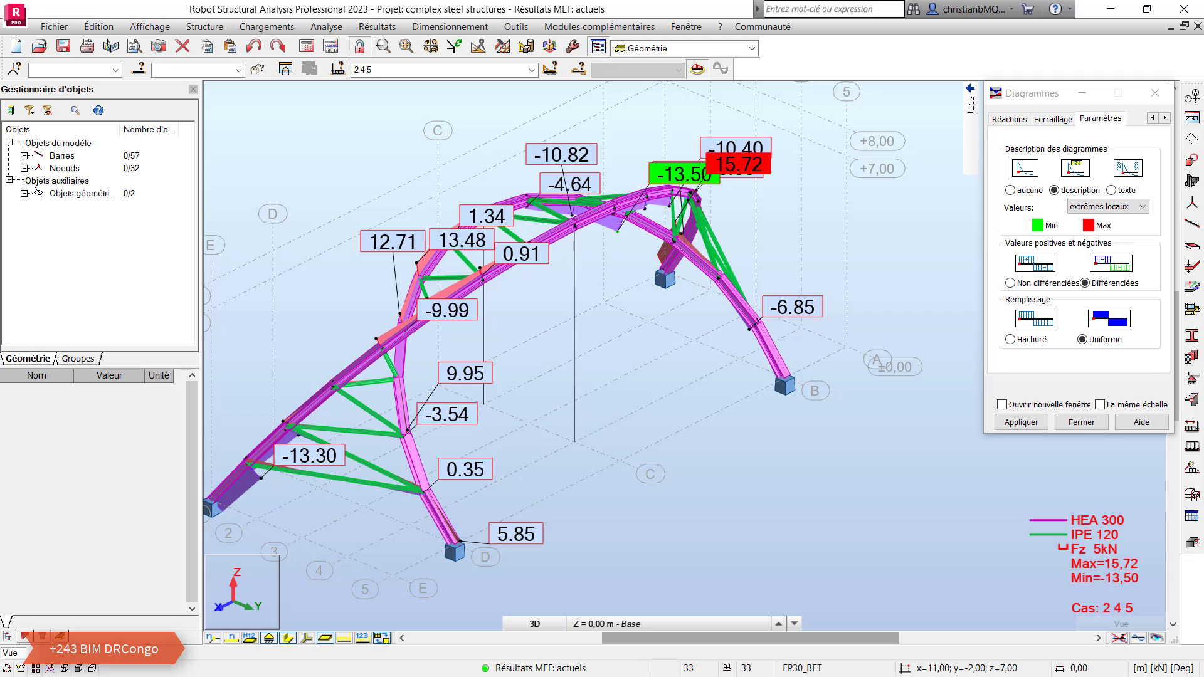
click(288, 638)
Step: Examine the labelled Fz diagram along the arches and at the supports from several 3D angles
scroll(591, 342, down, 2)
shift+middle_drag(565, 364, 709, 319)
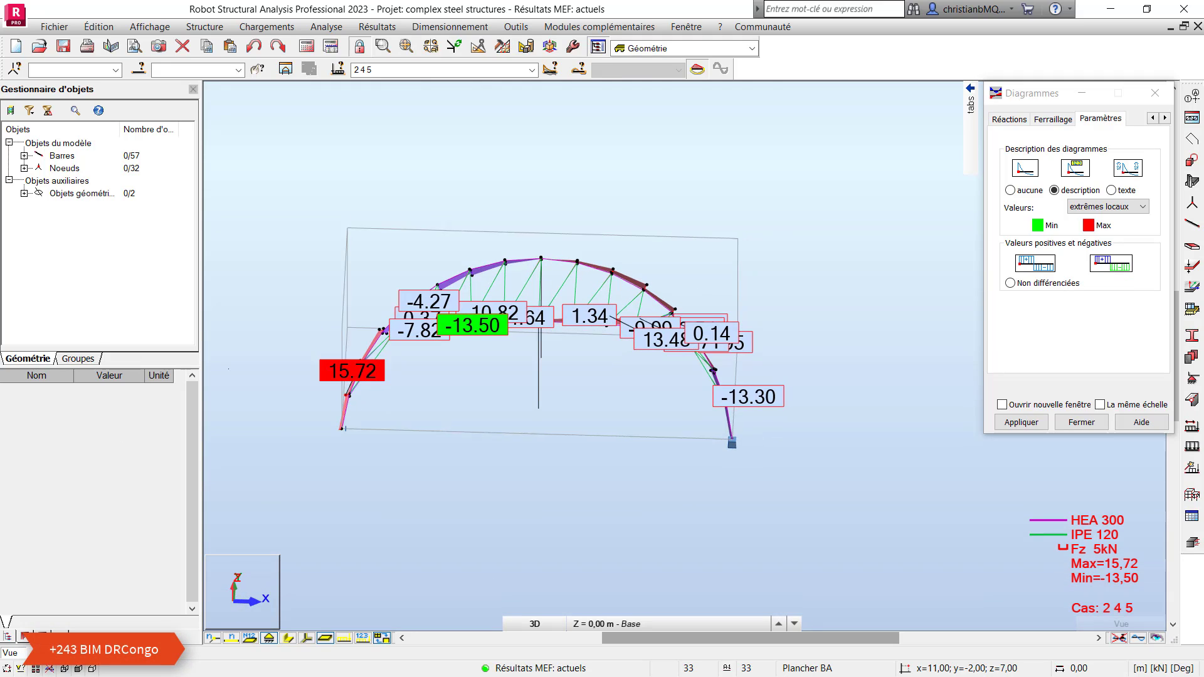
scroll(609, 345, up, 4)
shift+middle_drag(609, 344, 439, 351)
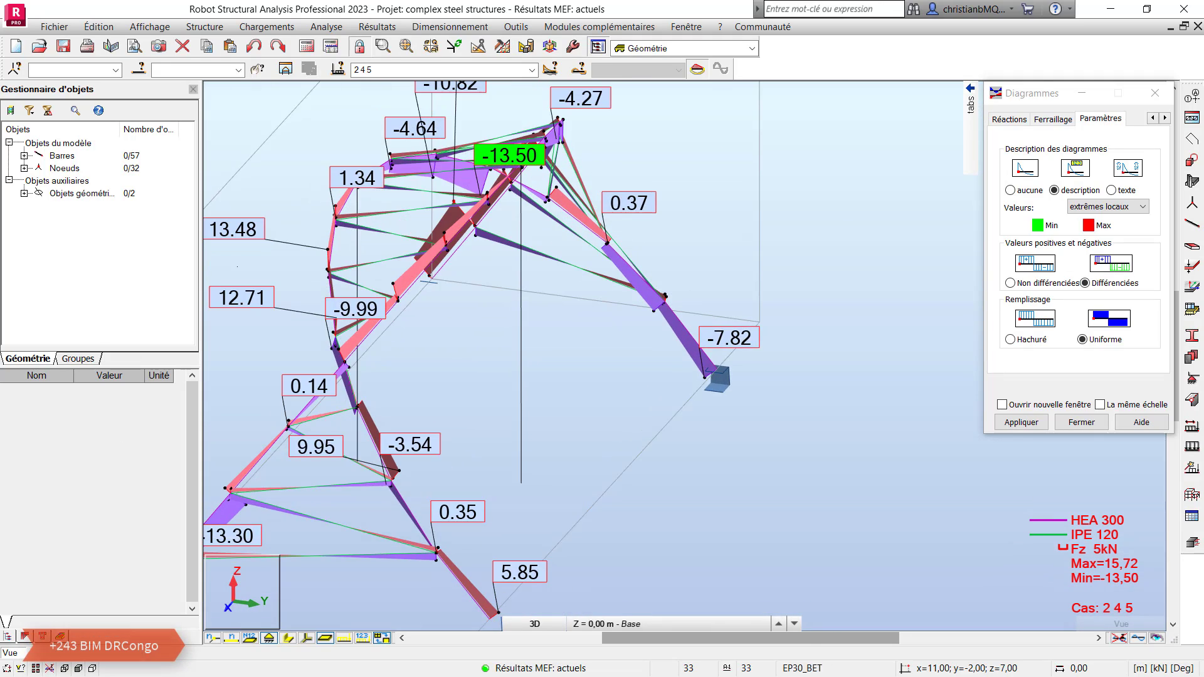
scroll(655, 357, down, 3)
shift+middle_drag(655, 357, 589, 313)
scroll(688, 223, up, 2)
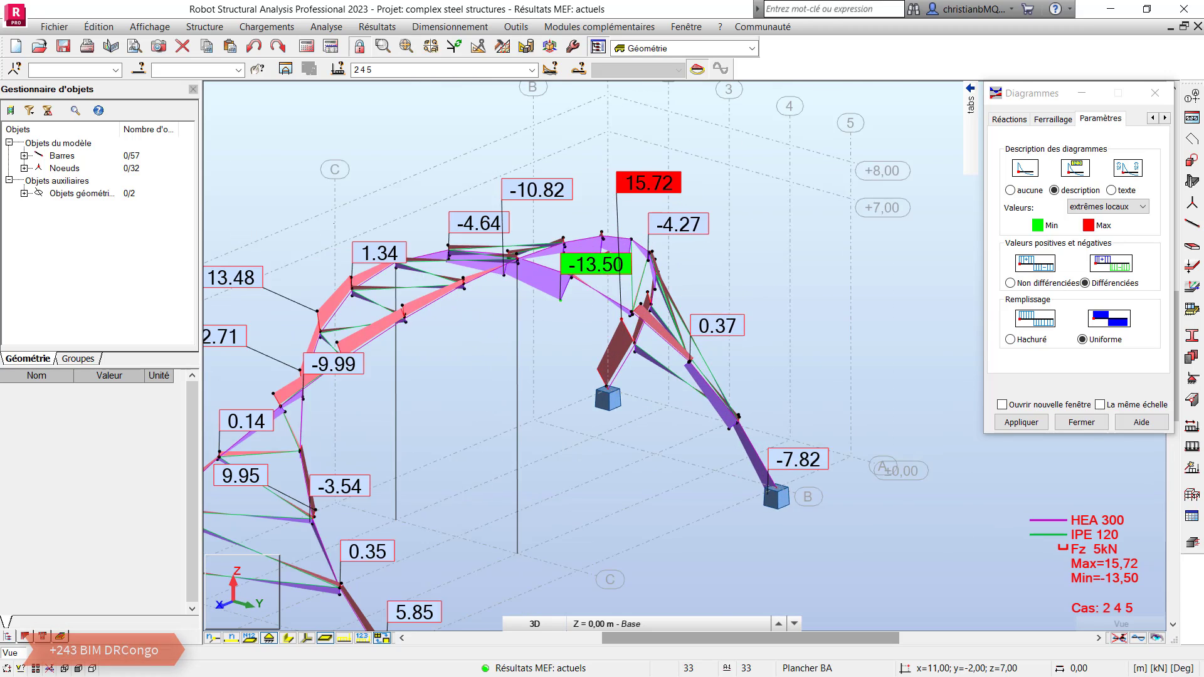
scroll(718, 227, up, 2)
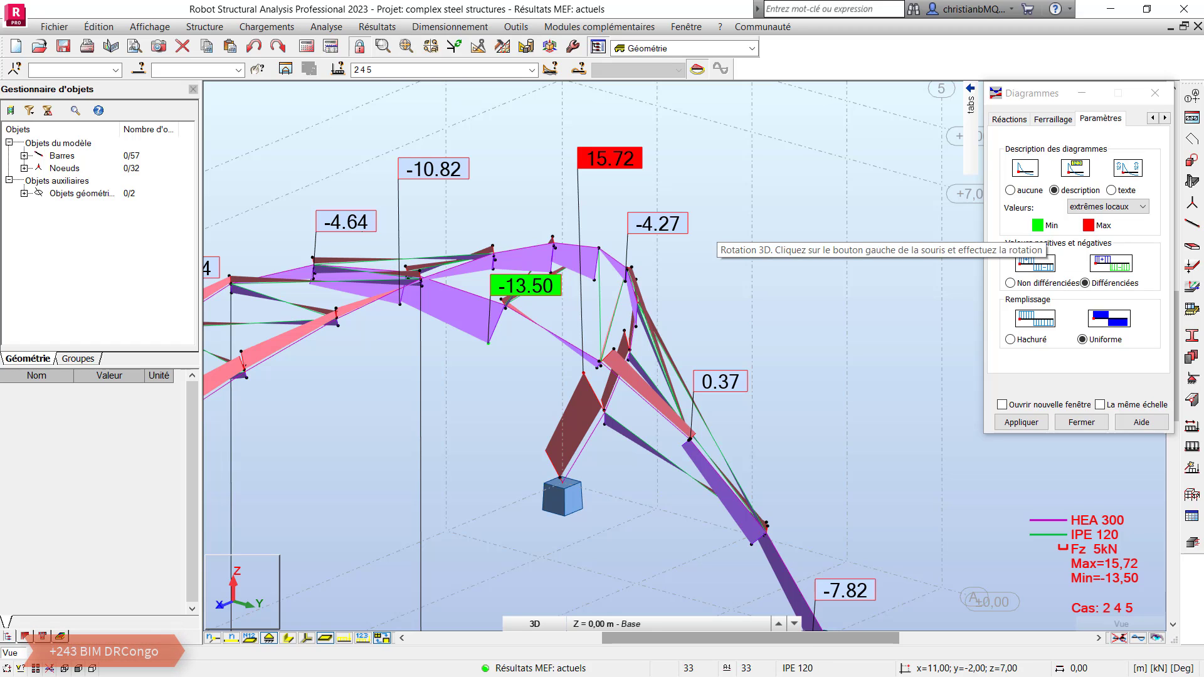
Step: Replace the Fz diagram with the bending moment My diagram on the bars
mouse_move(971, 104)
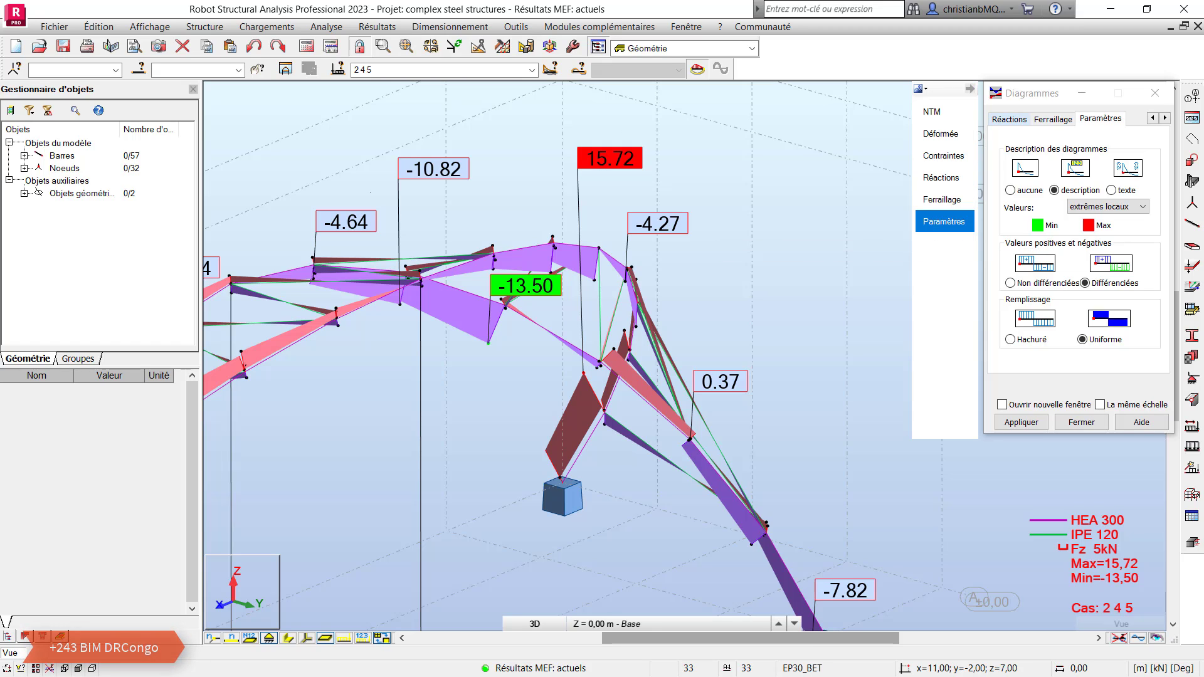
click(934, 112)
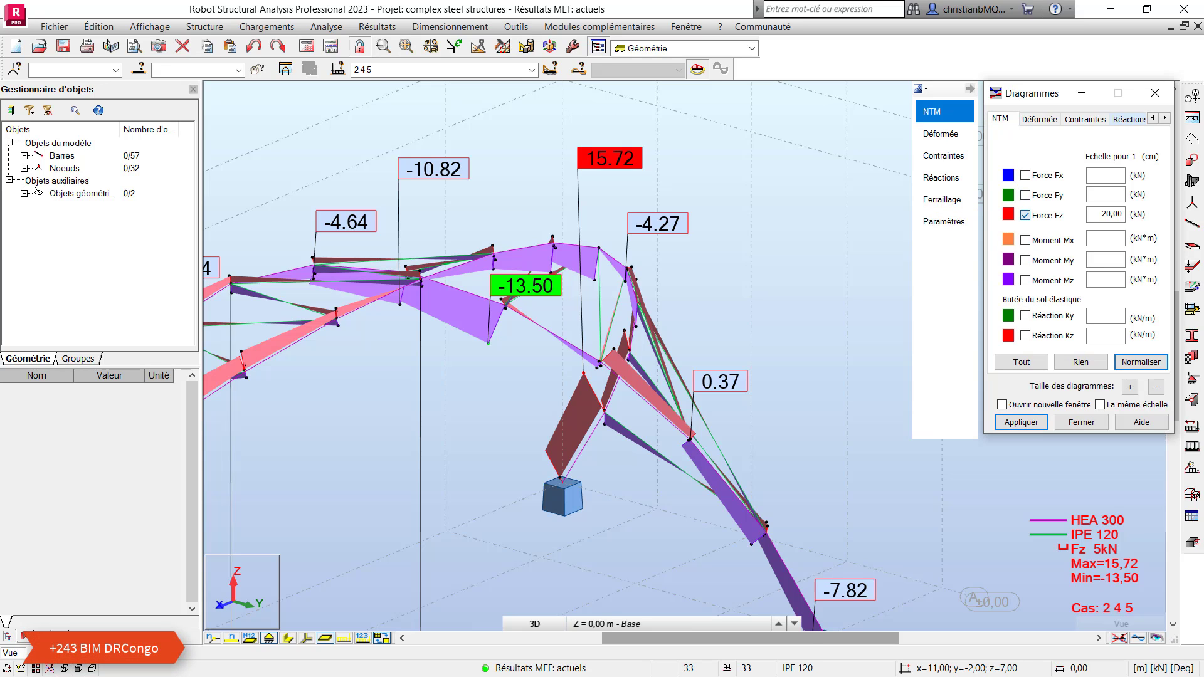
click(1025, 260)
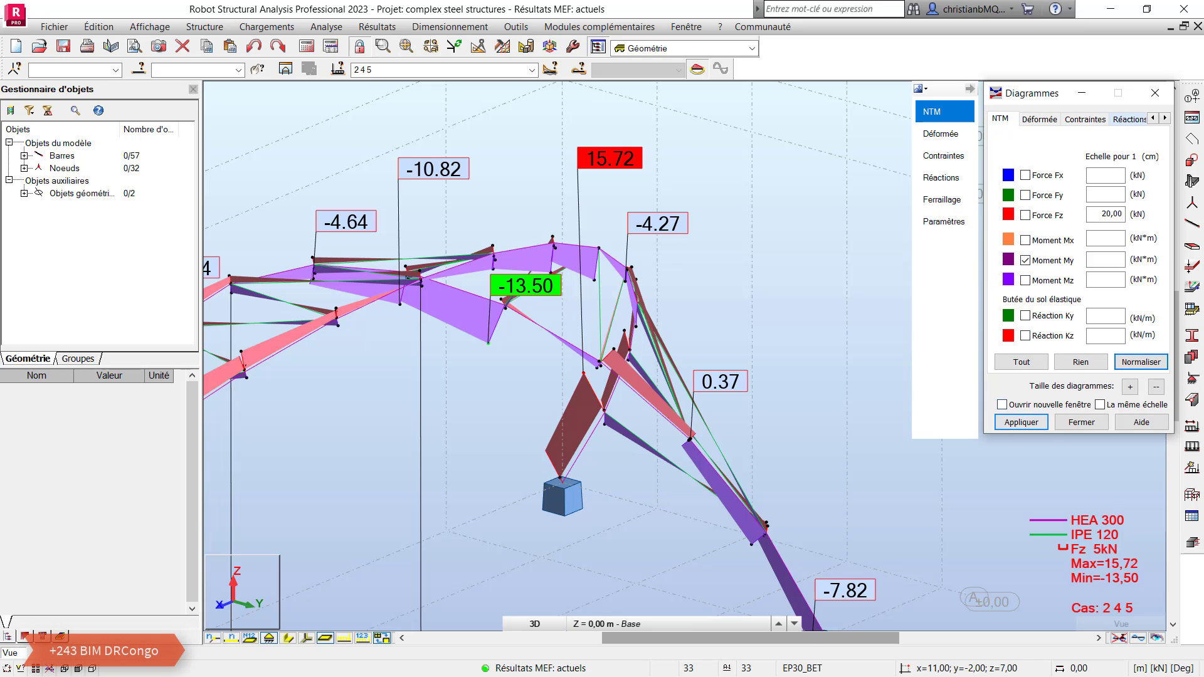
click(1021, 422)
Step: Examine the My moment diagram from several 3D angles and in the rear, left, front and top views
scroll(704, 207, down, 4)
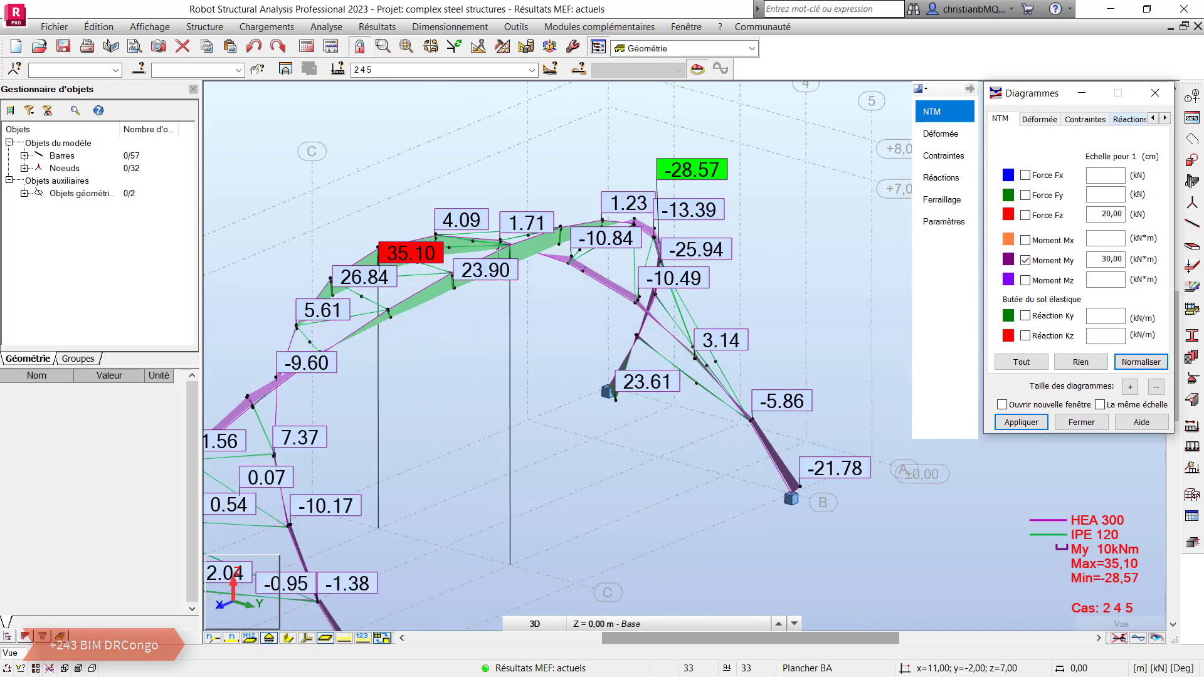
shift+middle_drag(704, 209, 822, 238)
scroll(630, 285, up, 4)
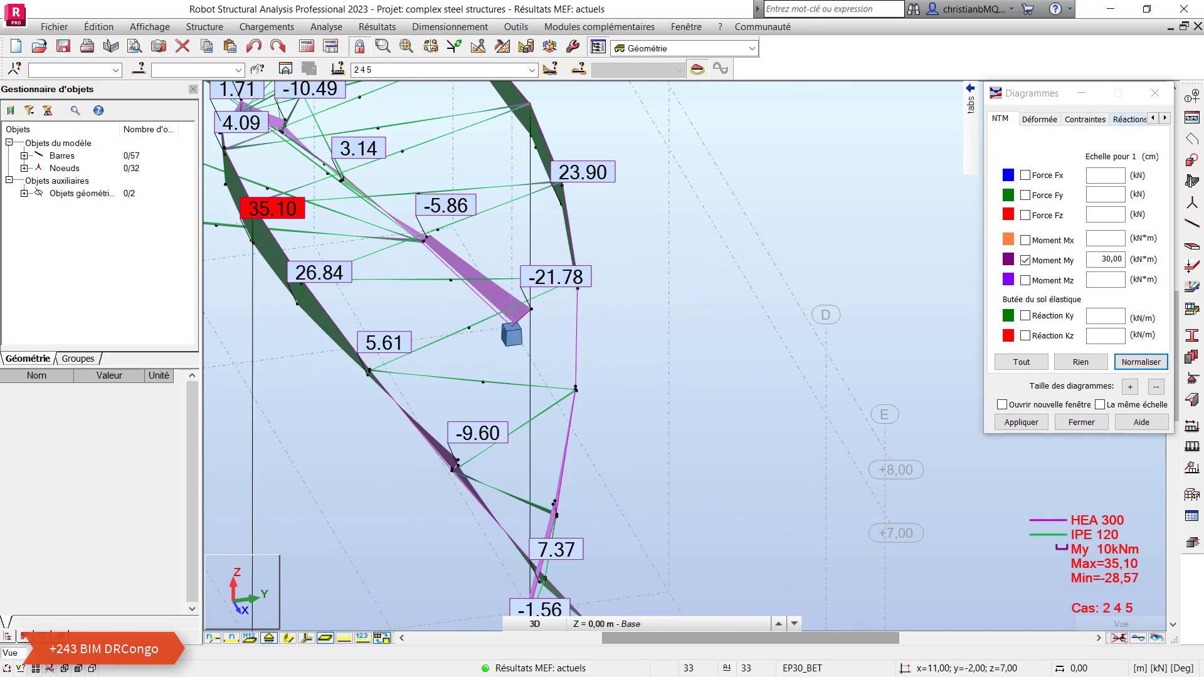
shift+middle_drag(630, 285, 407, 240)
scroll(658, 251, down, 2)
click(1082, 92)
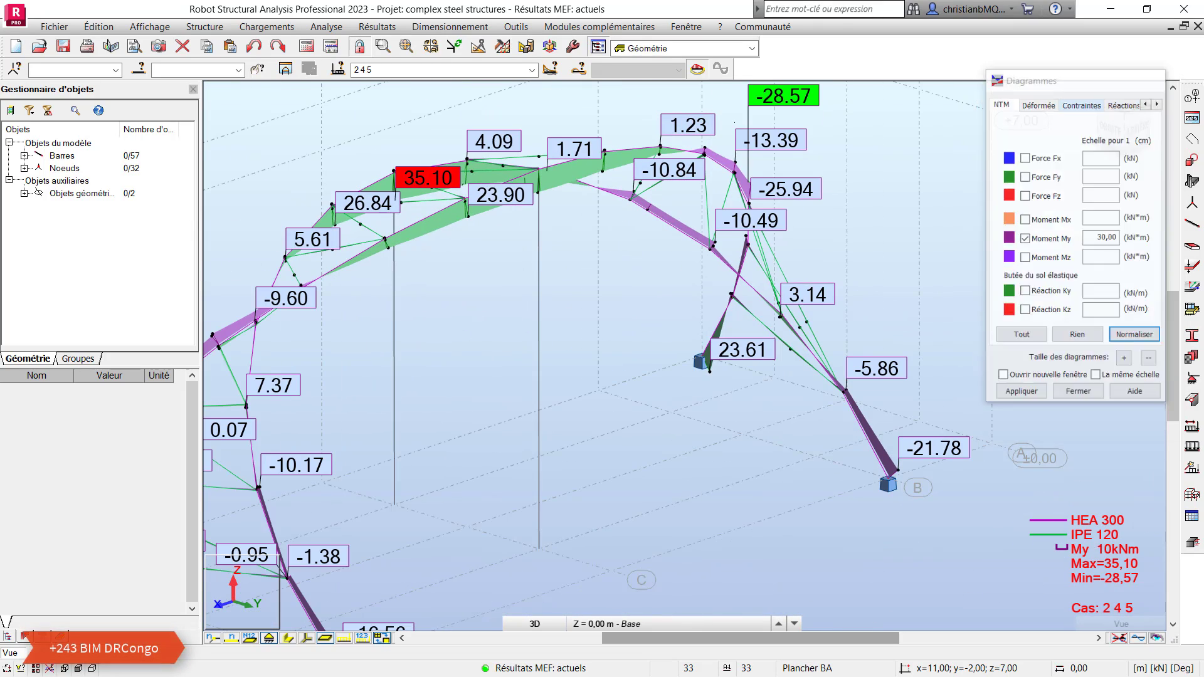
click(1137, 129)
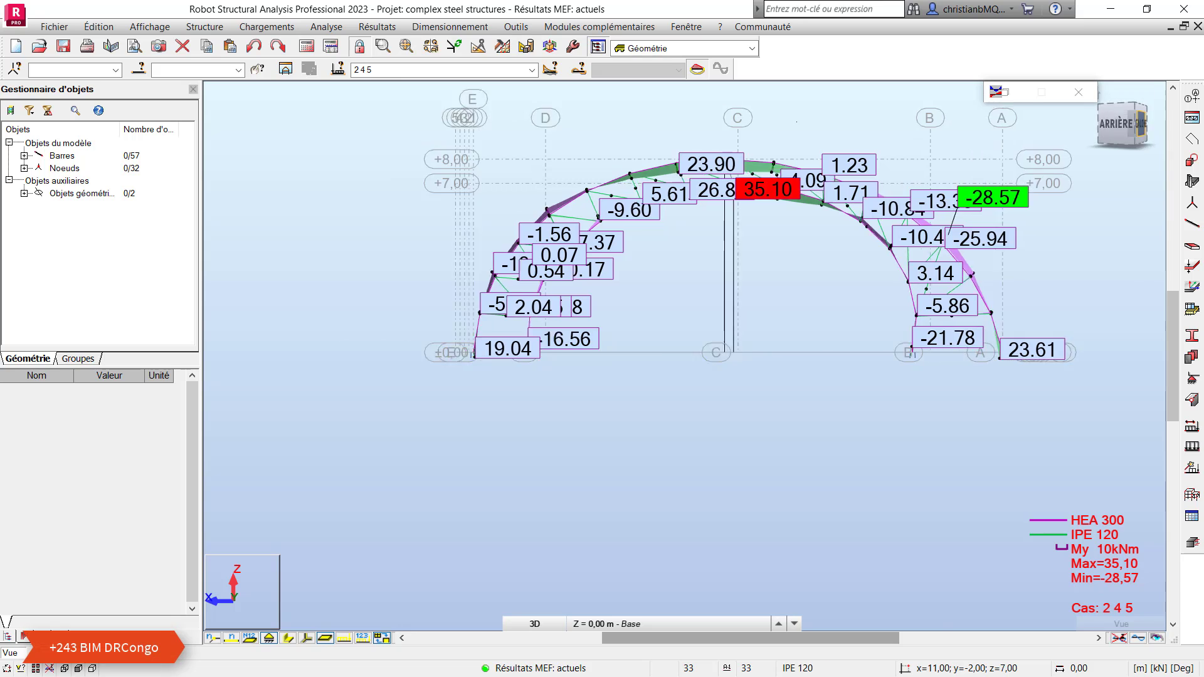
click(1152, 123)
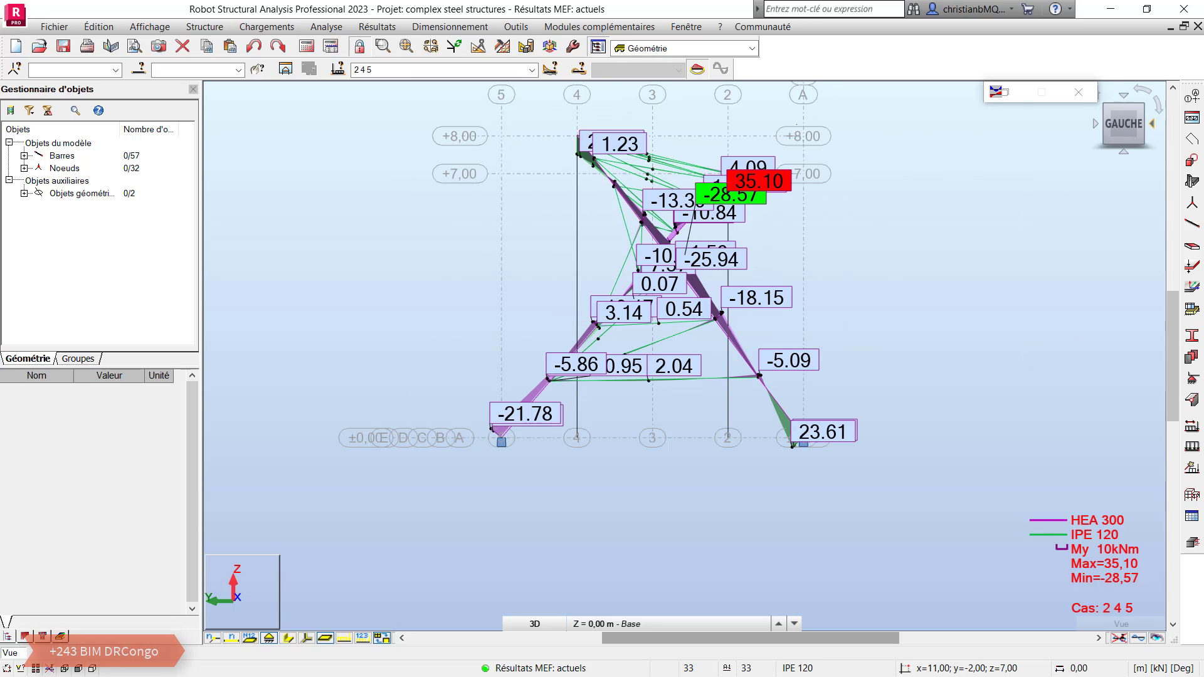
click(1152, 123)
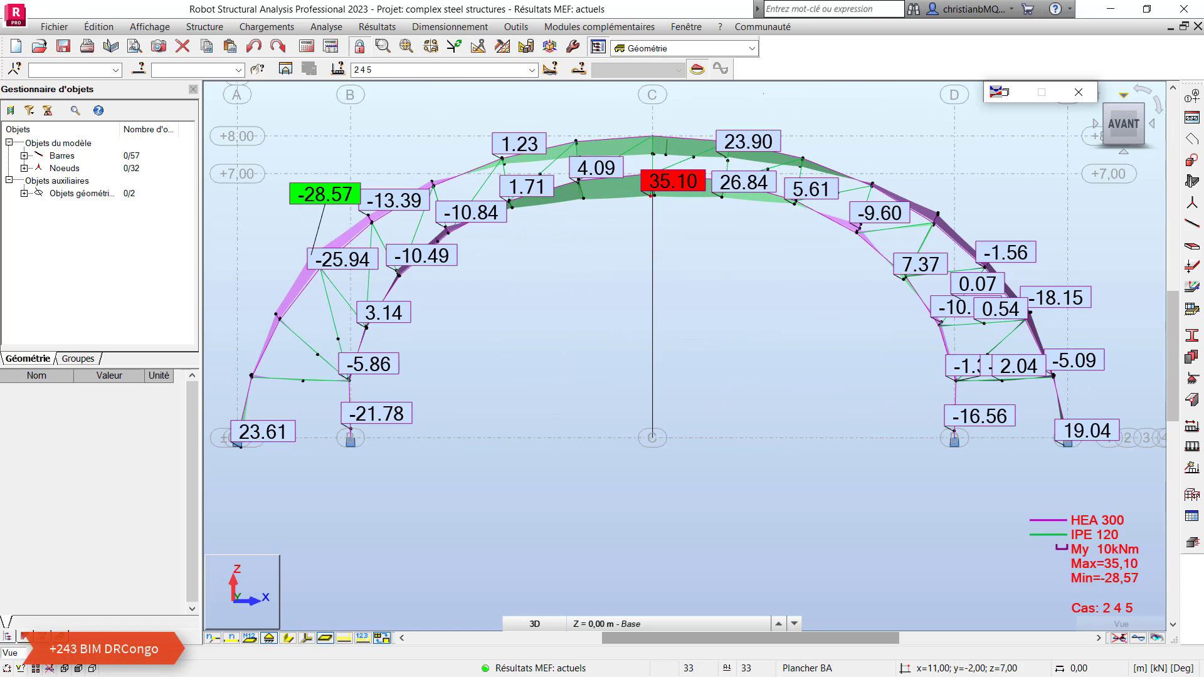
click(1124, 95)
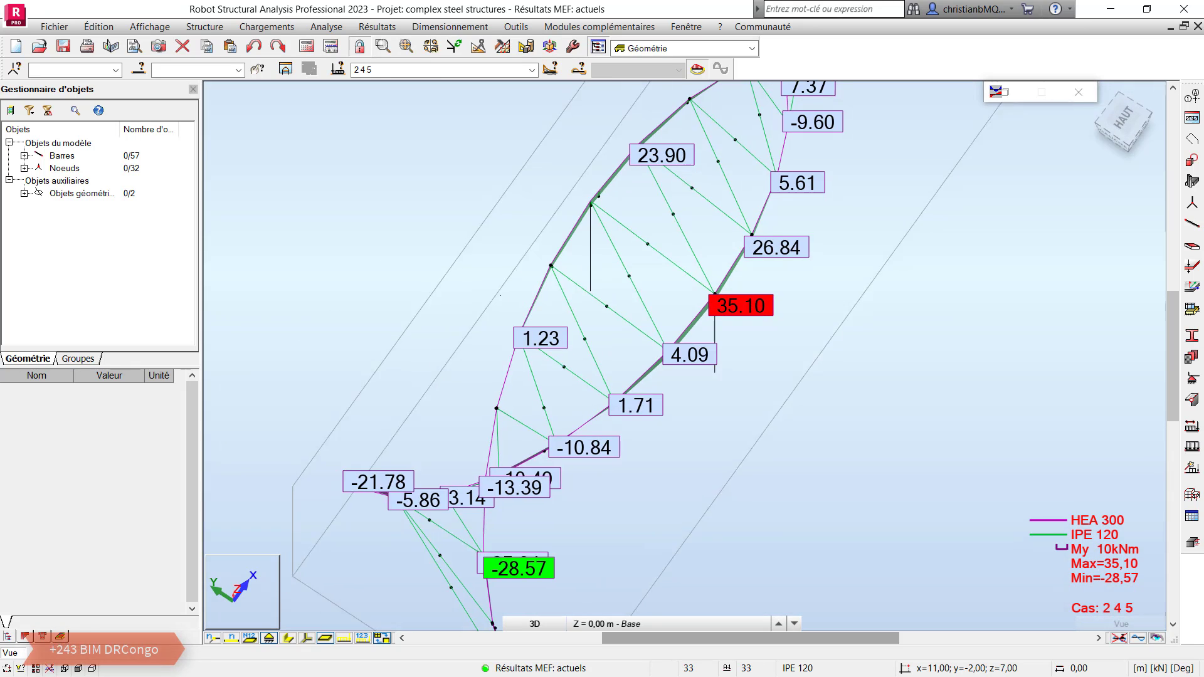
shift+middle_drag(627, 376, 693, 295)
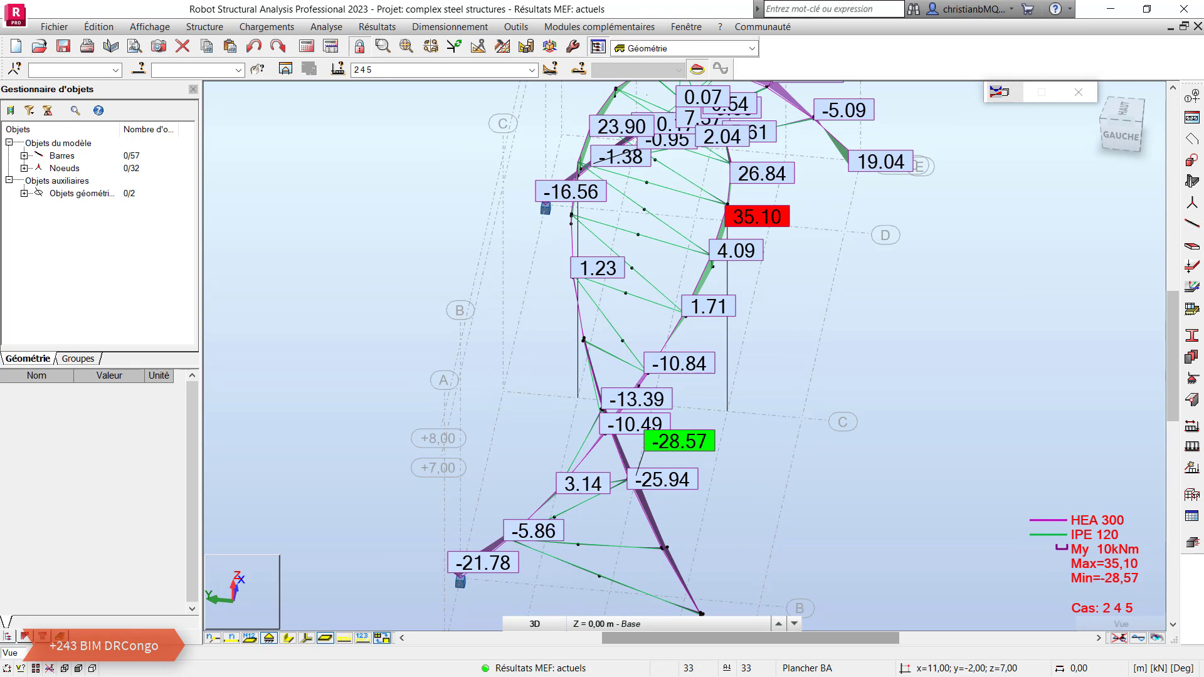
Step: Restore the minimized Diagrammes dialog
click(1005, 92)
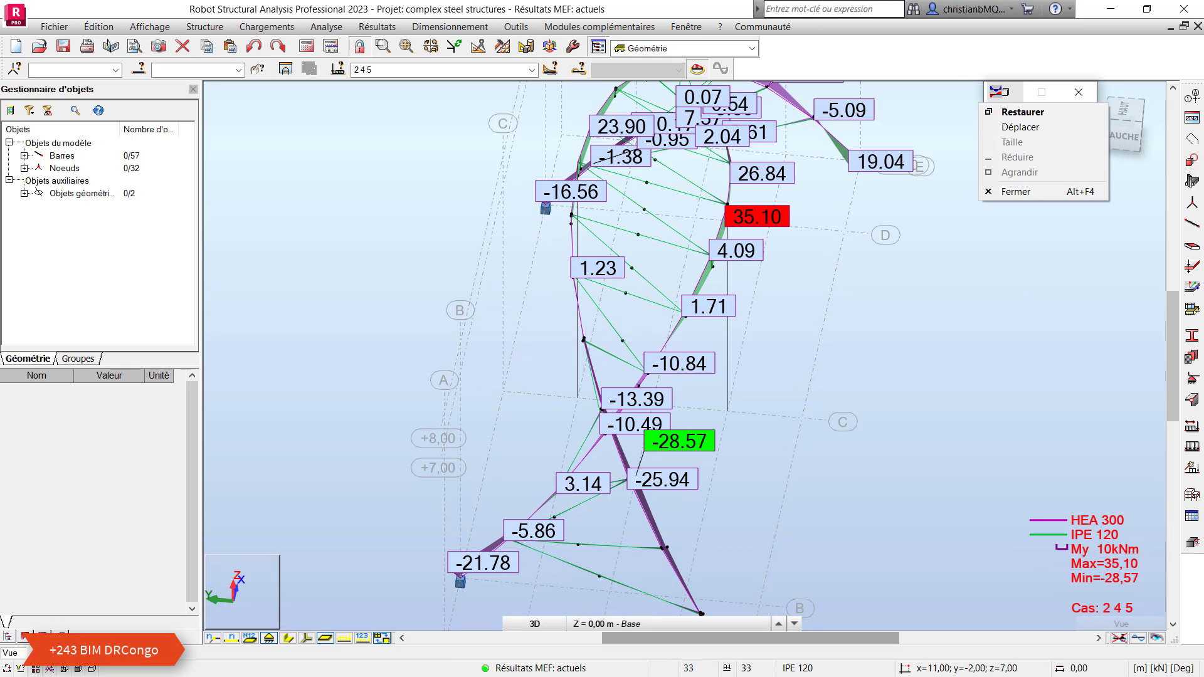
click(1005, 92)
click(1005, 92)
shift+middle_drag(652, 351, 640, 366)
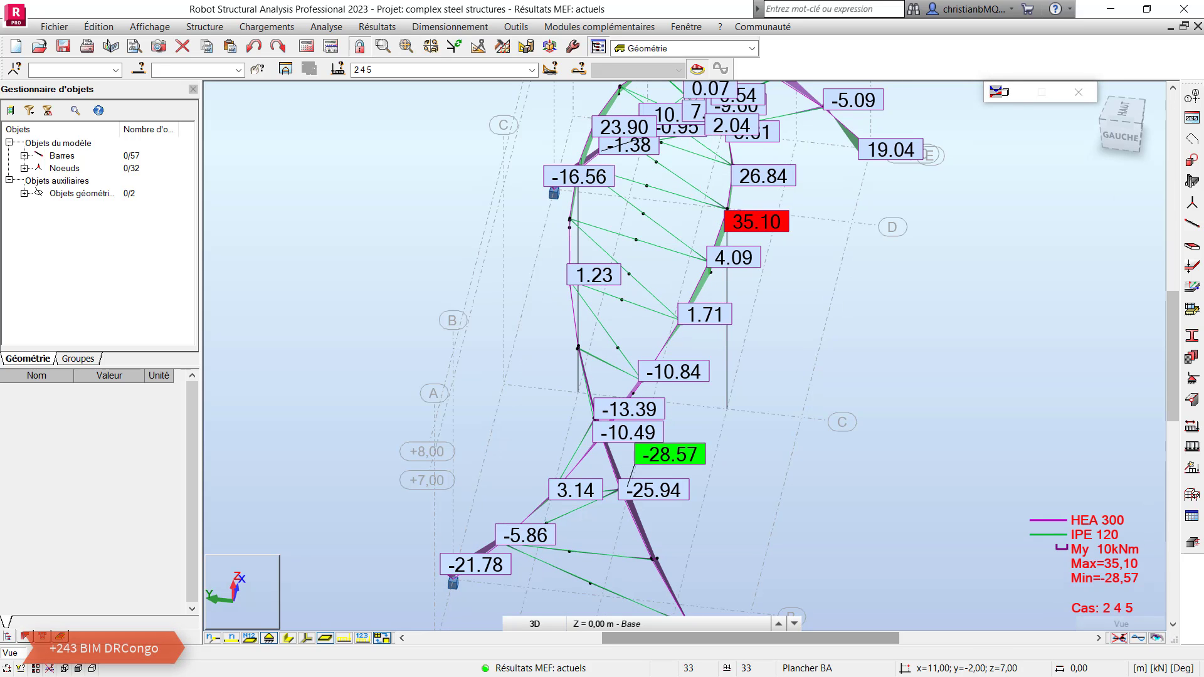
click(998, 92)
click(1022, 112)
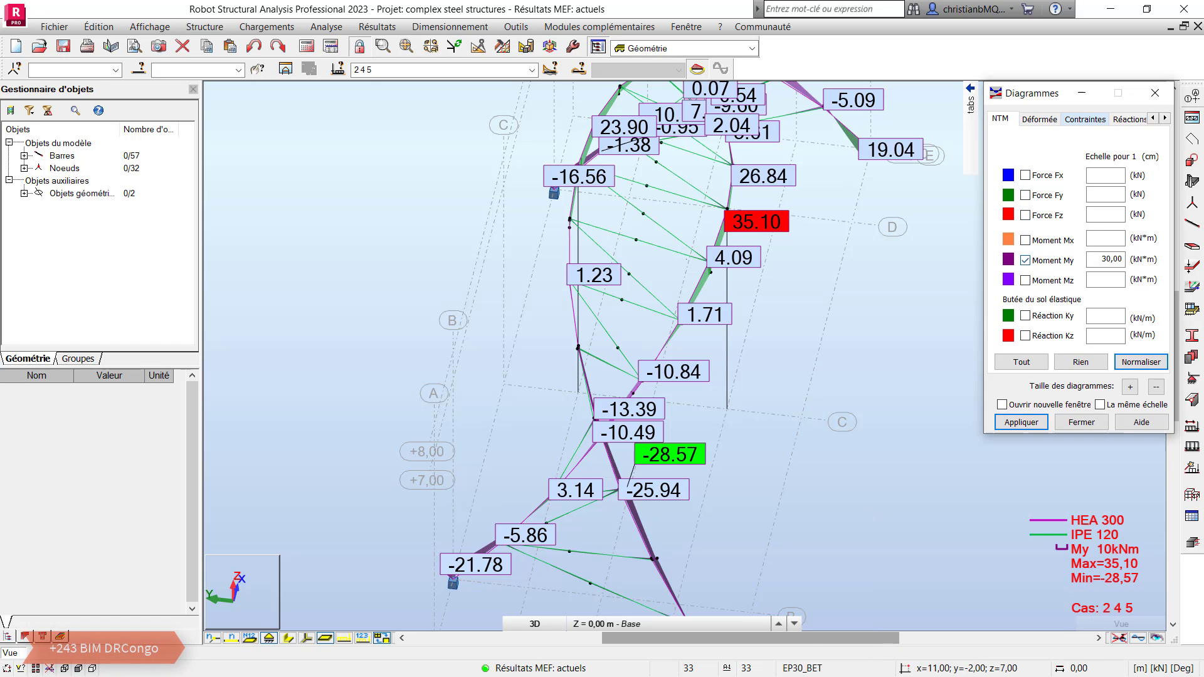
Step: Replace the My diagram with the deformed shape, showing the total node displacements U
click(1039, 118)
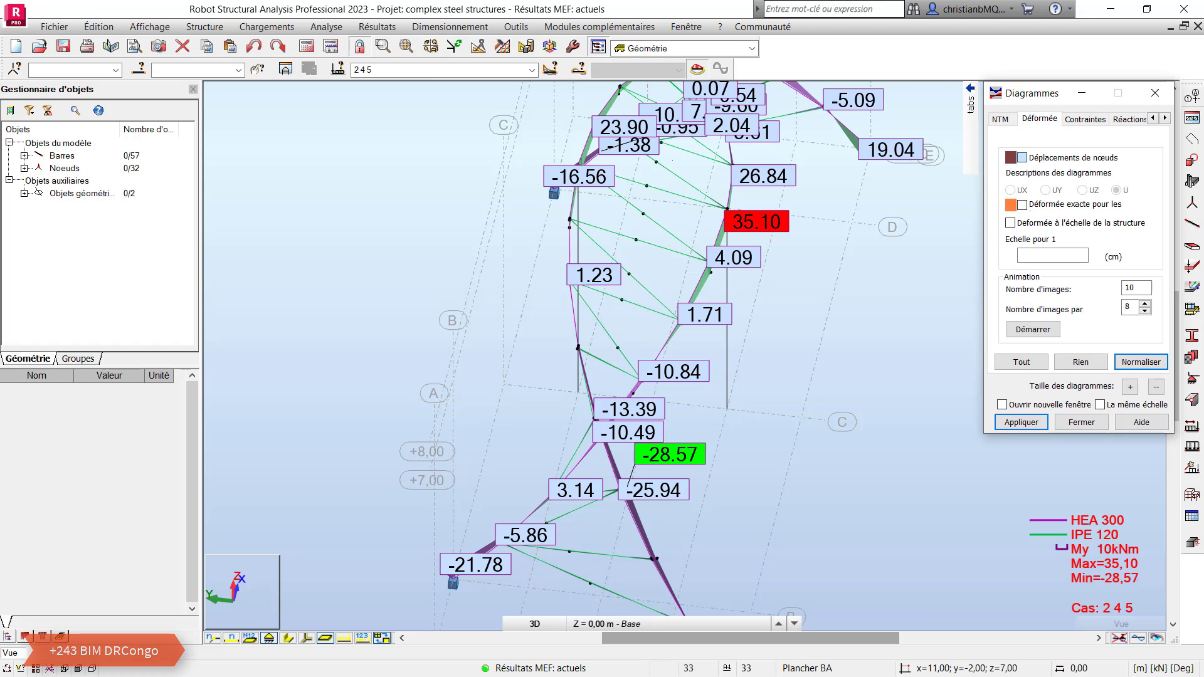
click(1022, 158)
mouse_move(970, 128)
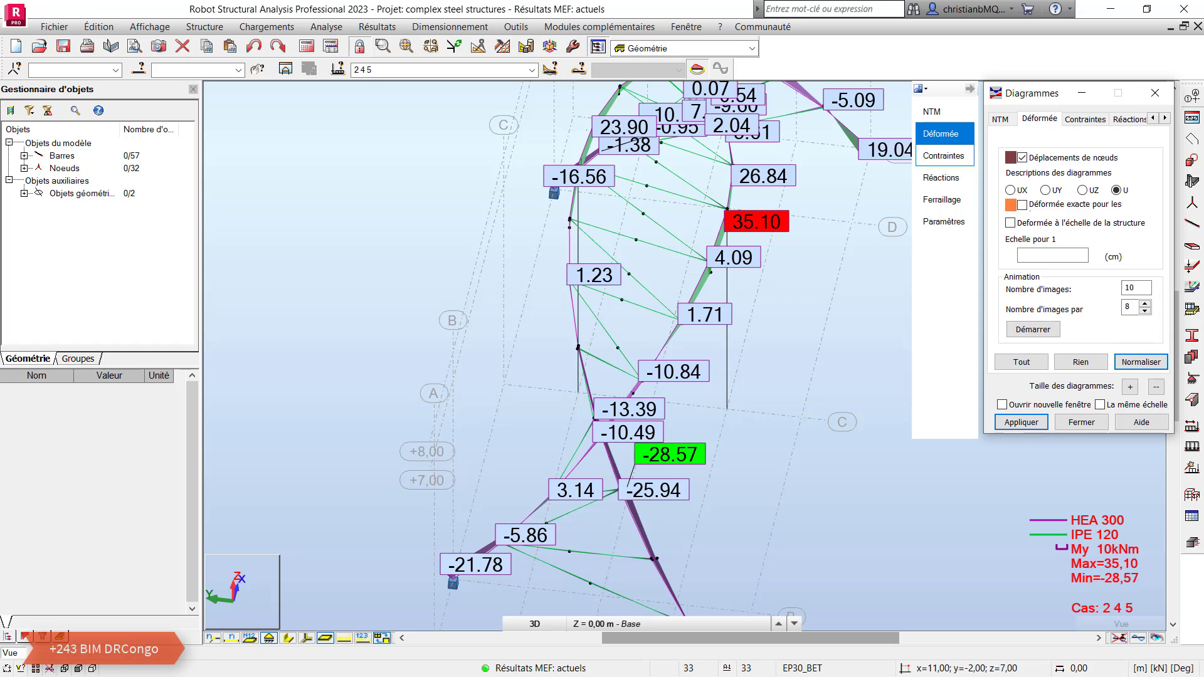
click(940, 112)
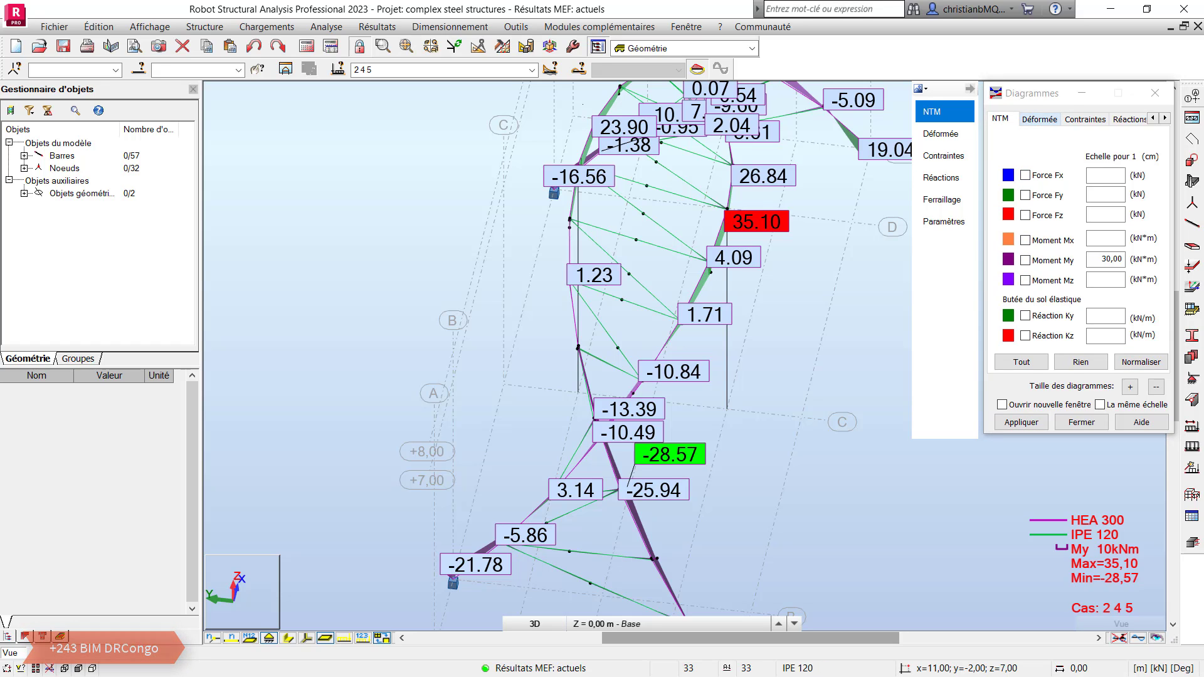
click(940, 133)
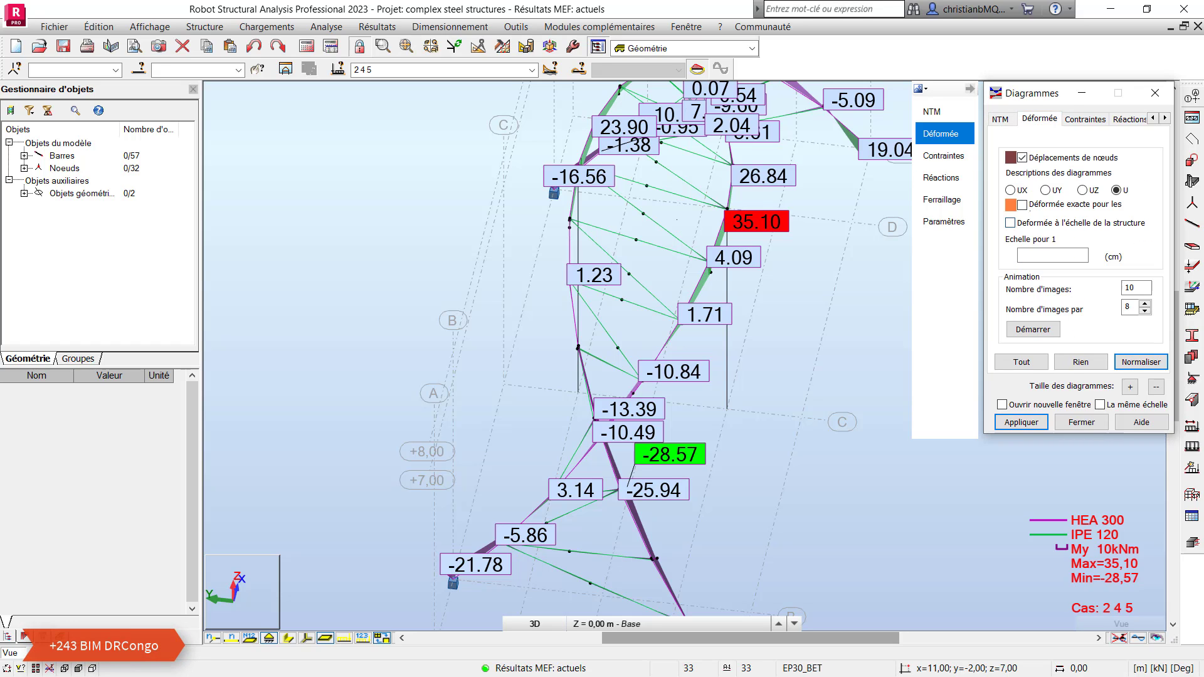
click(1021, 422)
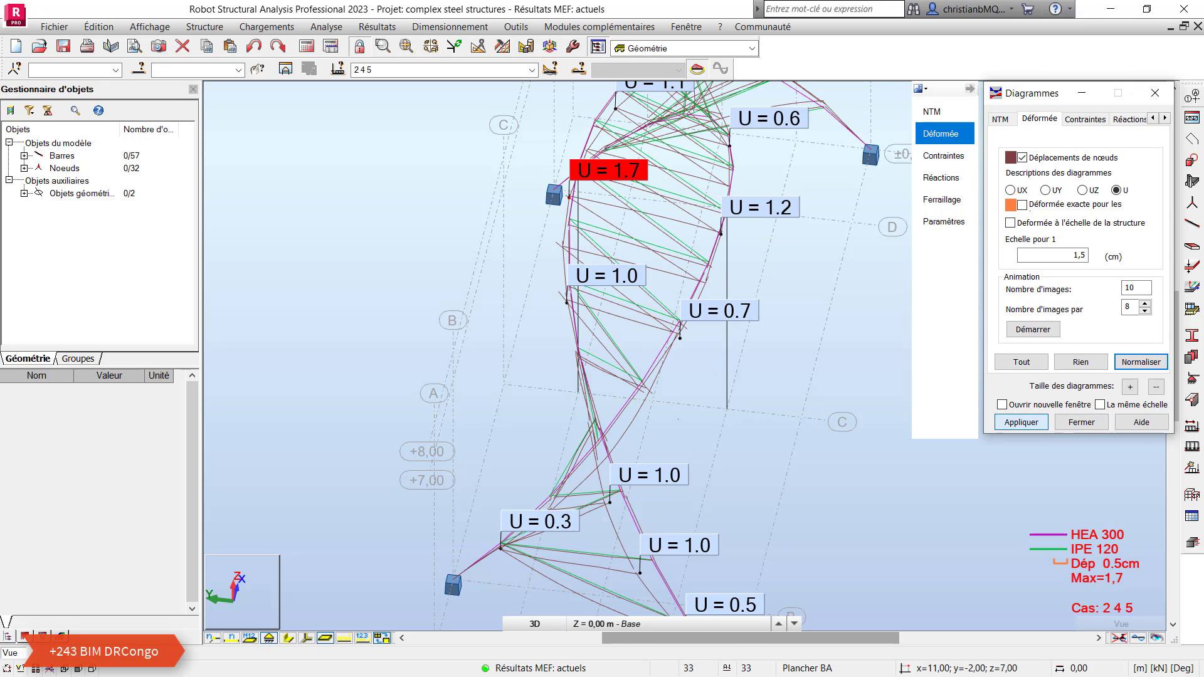
Step: Inspect the deformed arches in 3D and start the animation of their deformation
scroll(507, 332, down, 3)
shift+middle_drag(506, 332, 185, 304)
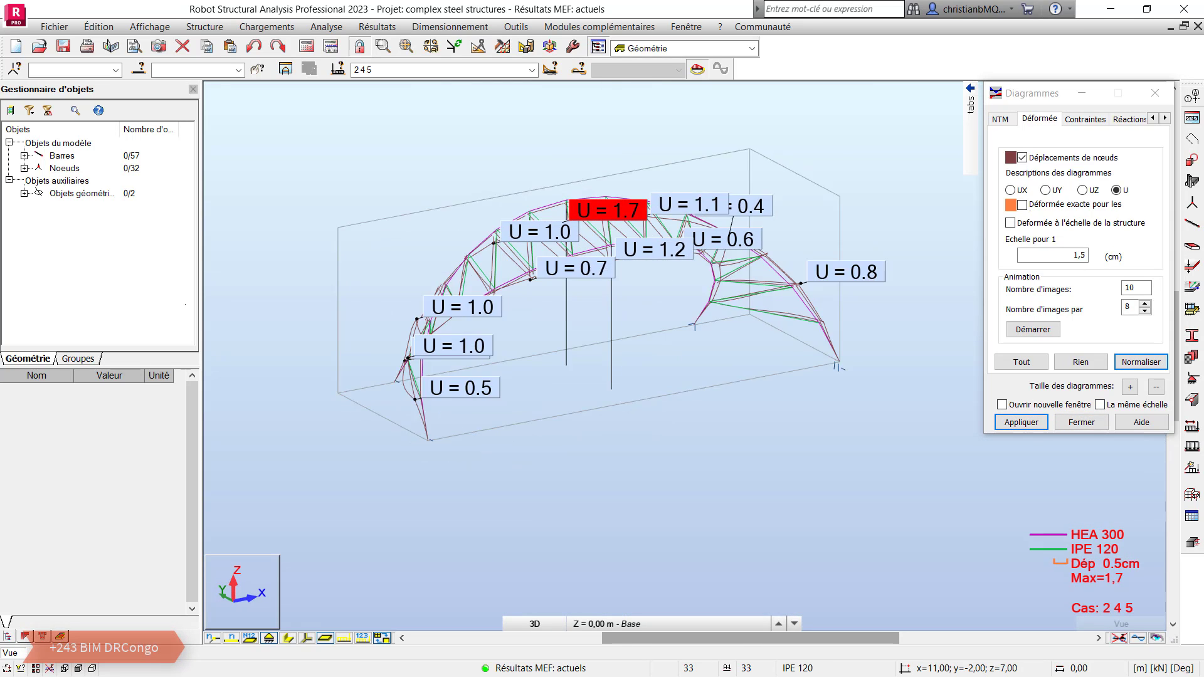
shift+middle_drag(558, 317, 541, 310)
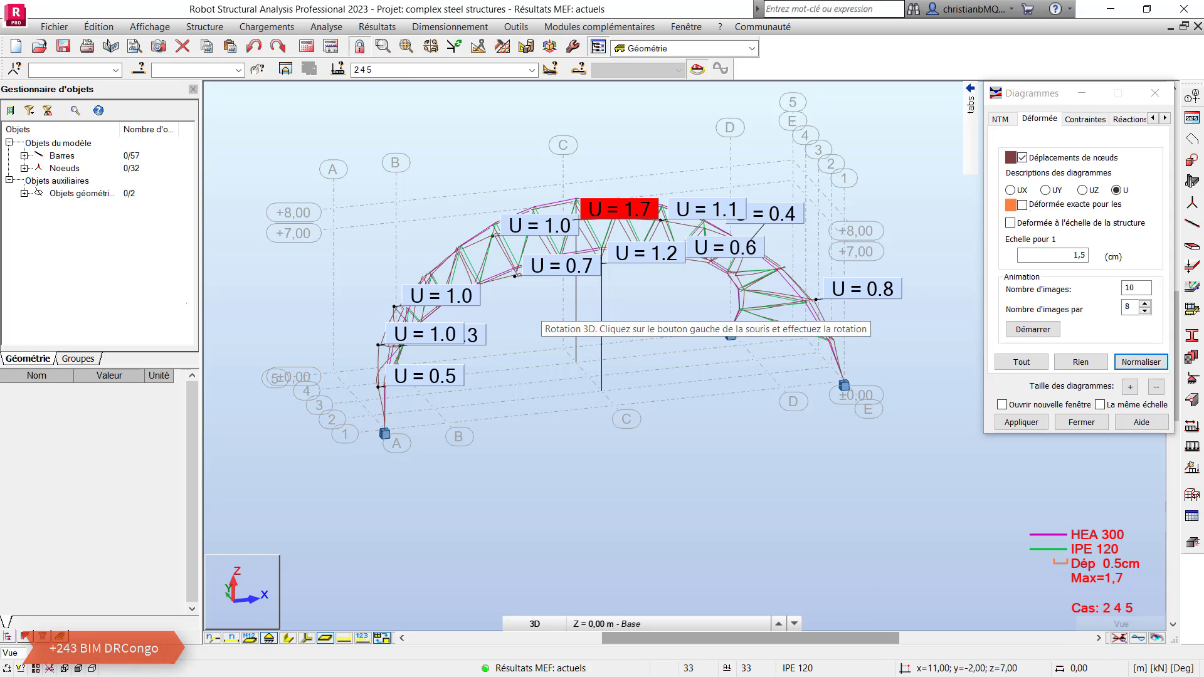
drag(541, 316, 351, 308)
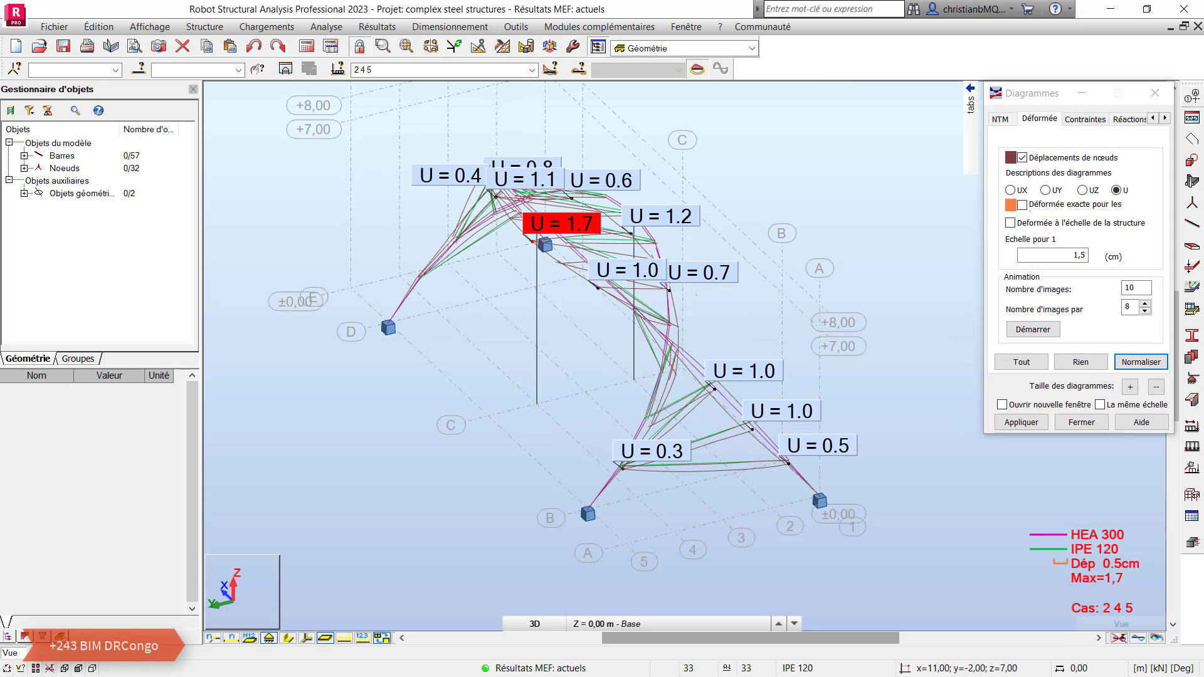
click(1032, 330)
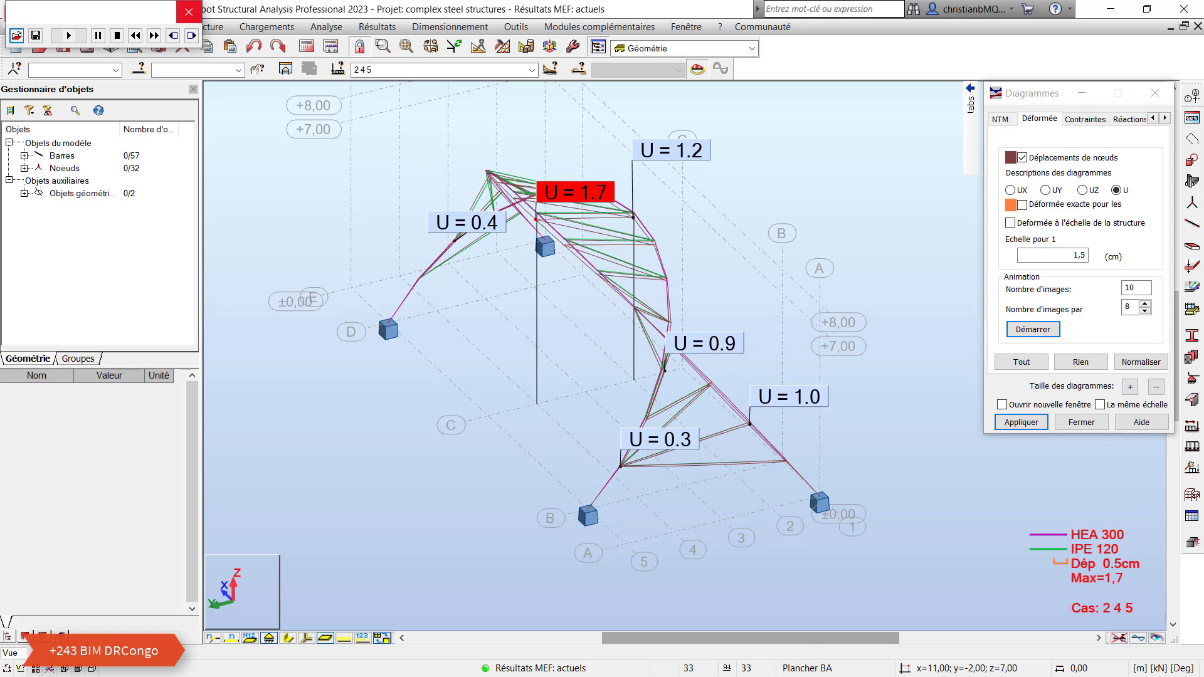
Step: End the deformation animation and close the Diagrammes dialog
click(189, 12)
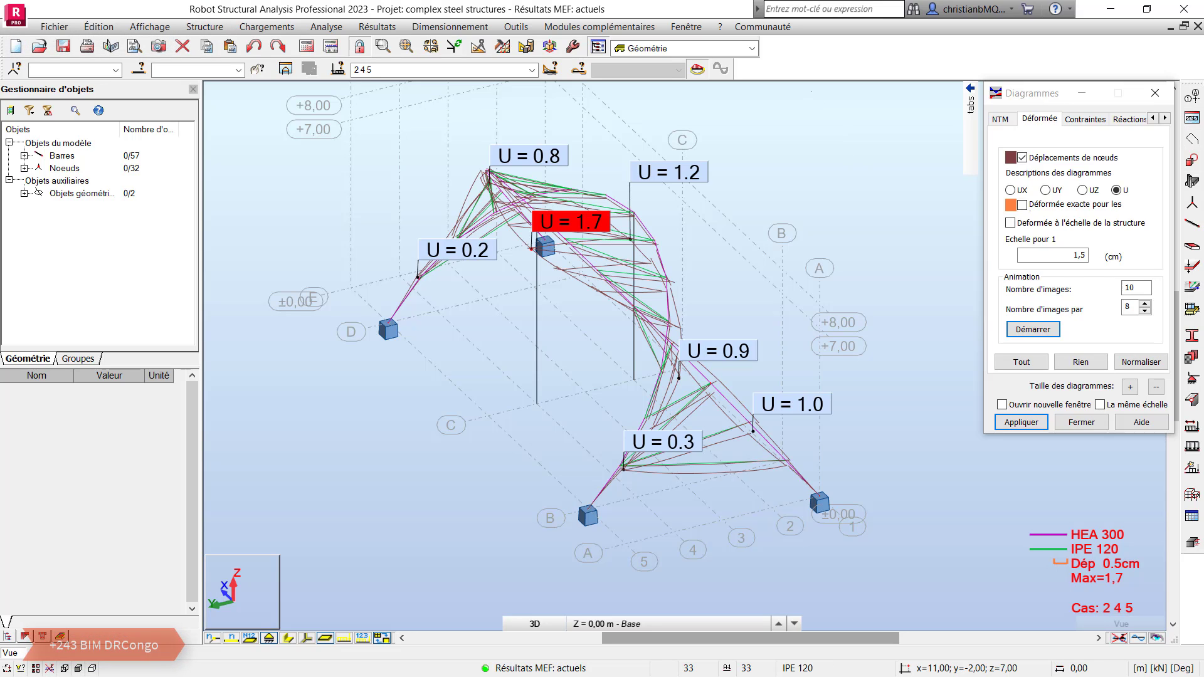
click(1155, 93)
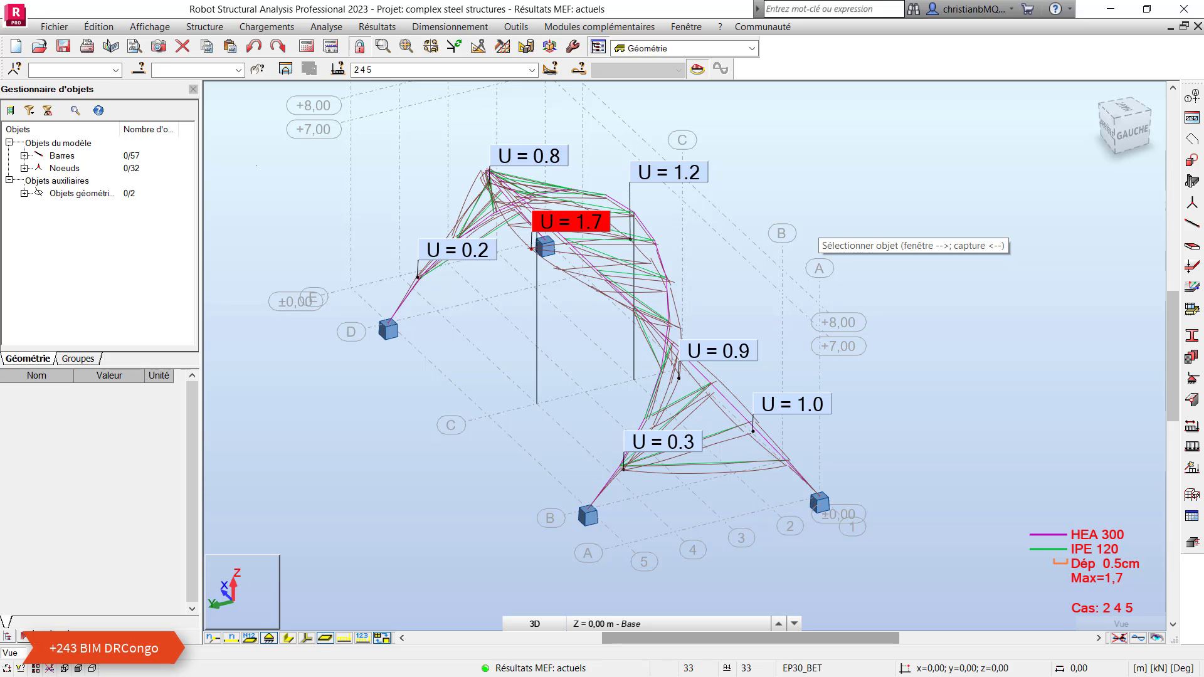
scroll(815, 238, up, 3)
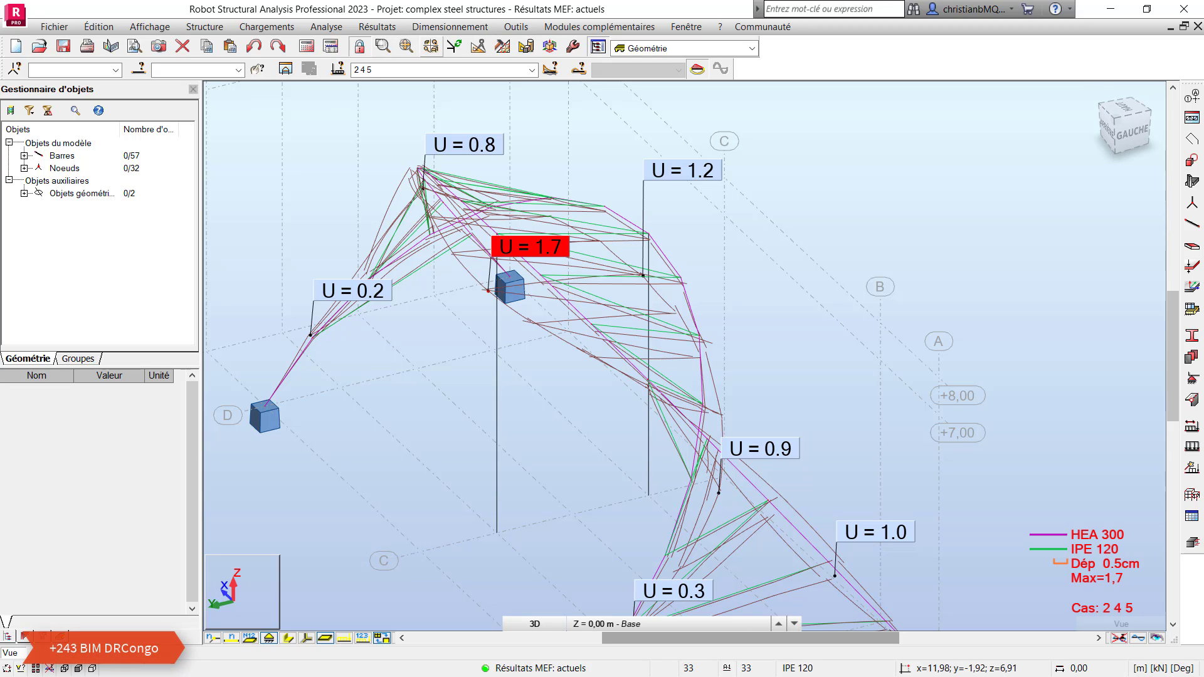
Step: Export the model to Advance Steel without calculation results, as the SMLX file WORKFLOW STRUCTURE in the Advance steel 2022 training folder
click(598, 26)
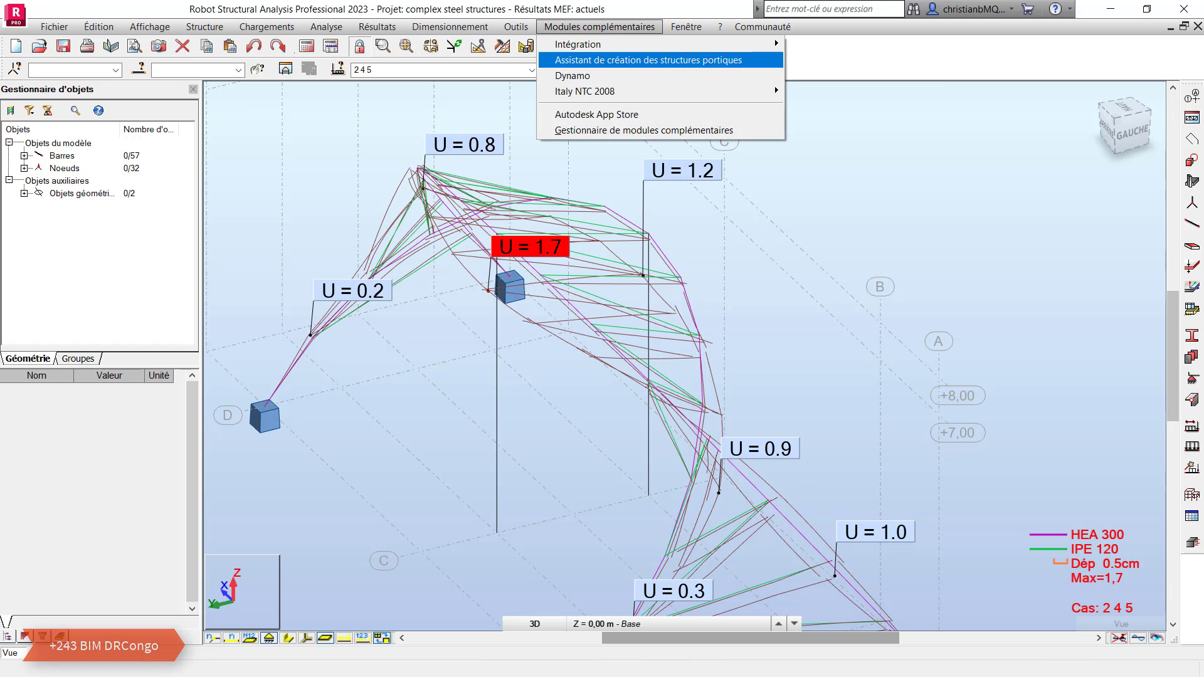
mouse_move(690, 44)
click(859, 60)
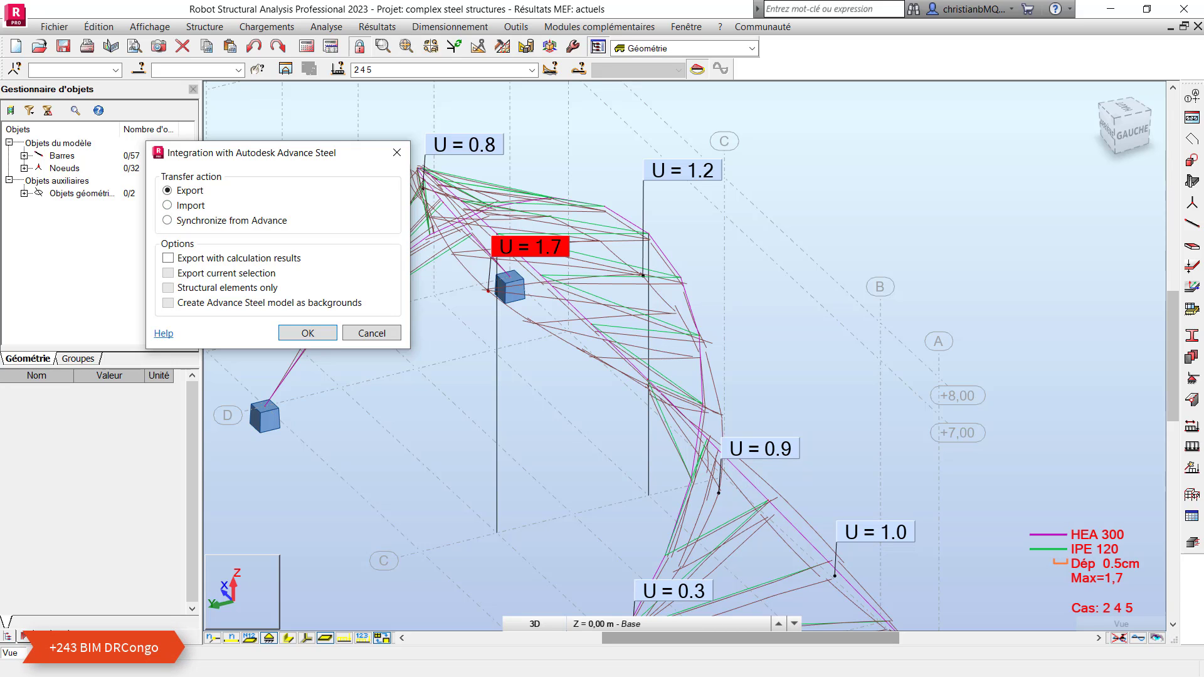
key(Return)
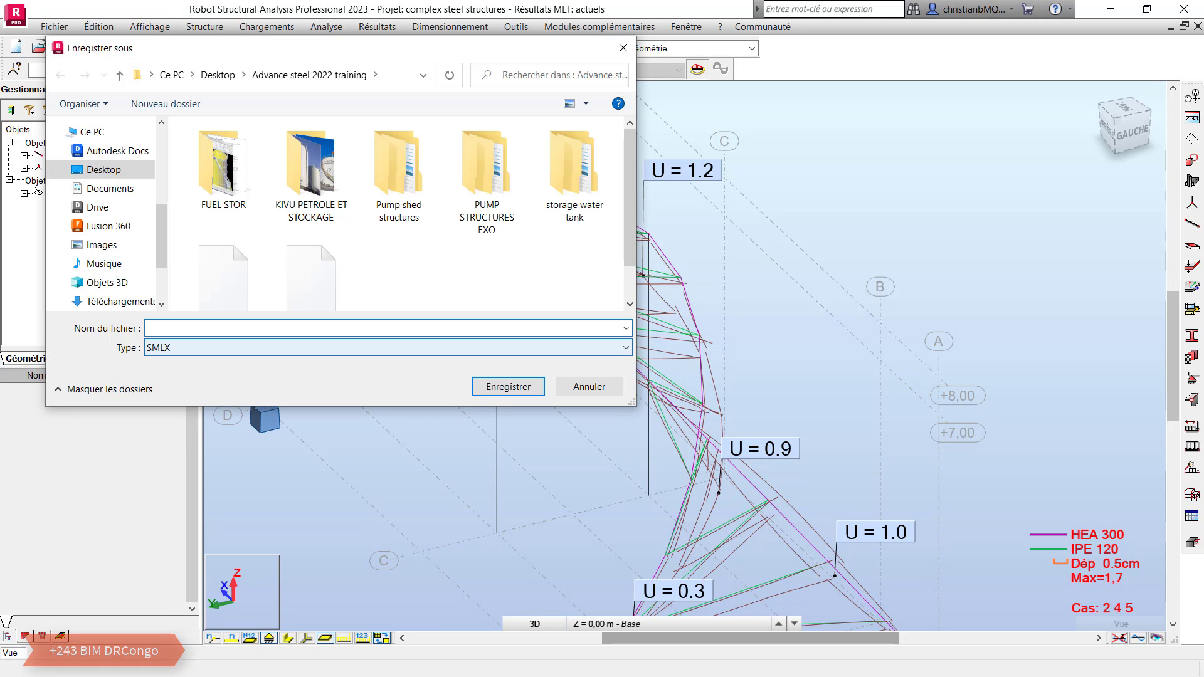
text(WO)
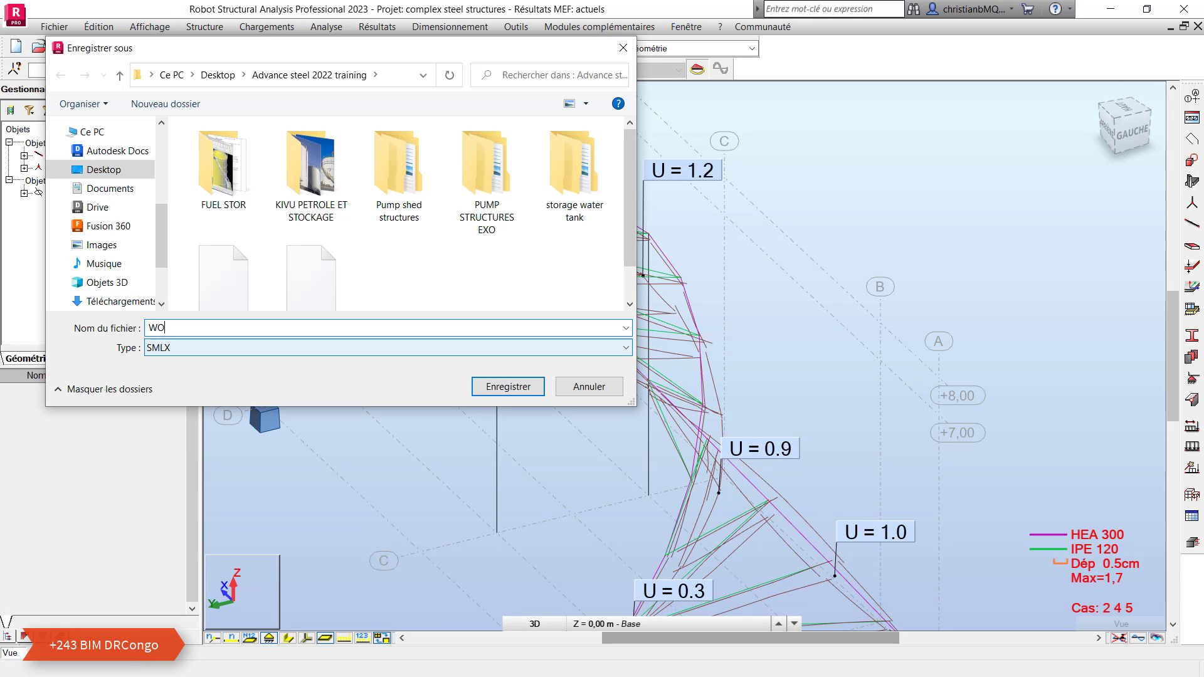
text(RKFLOW STRUCTURE)
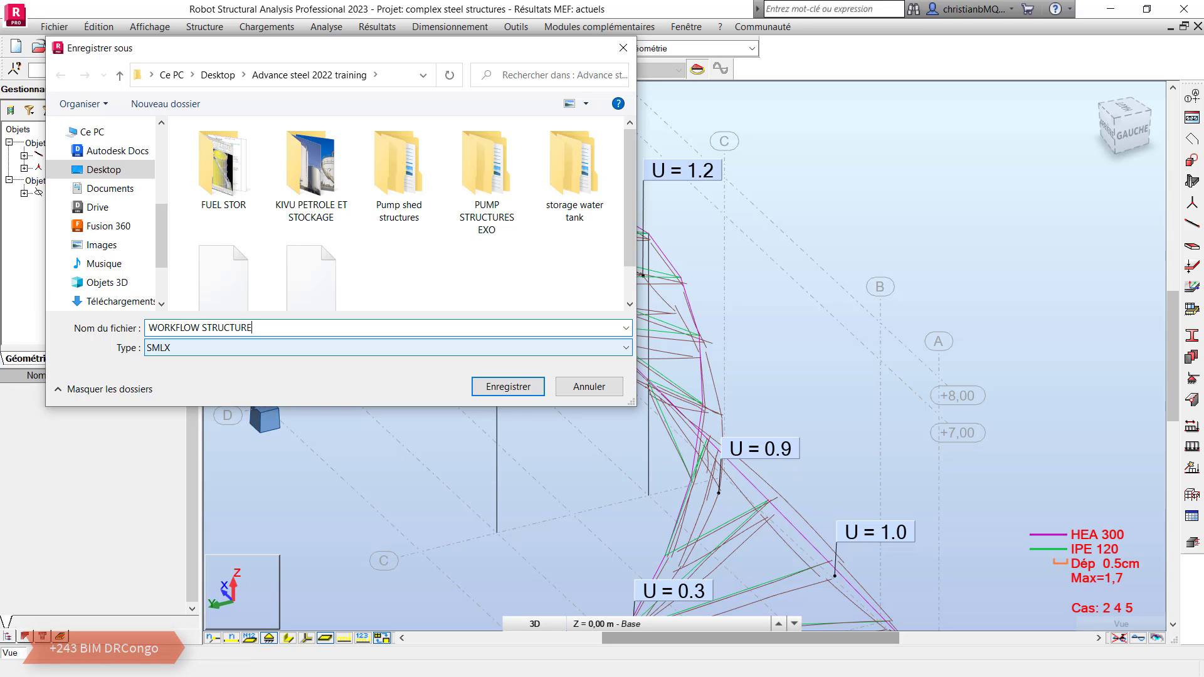
click(508, 386)
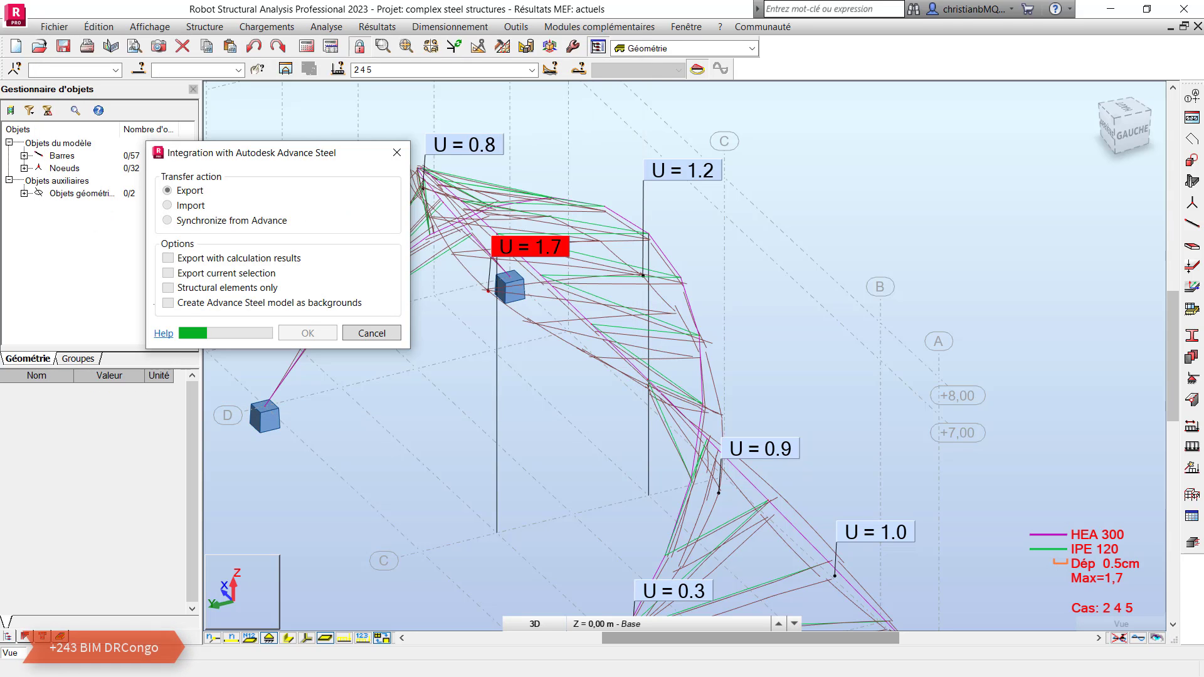
Step: Switch to Advance Steel and inspect the arch structure in Dessin1.dwg as a whole and from another 3D angle
key(alt+Tab)
key(alt+Tab)
key(alt+Tab)
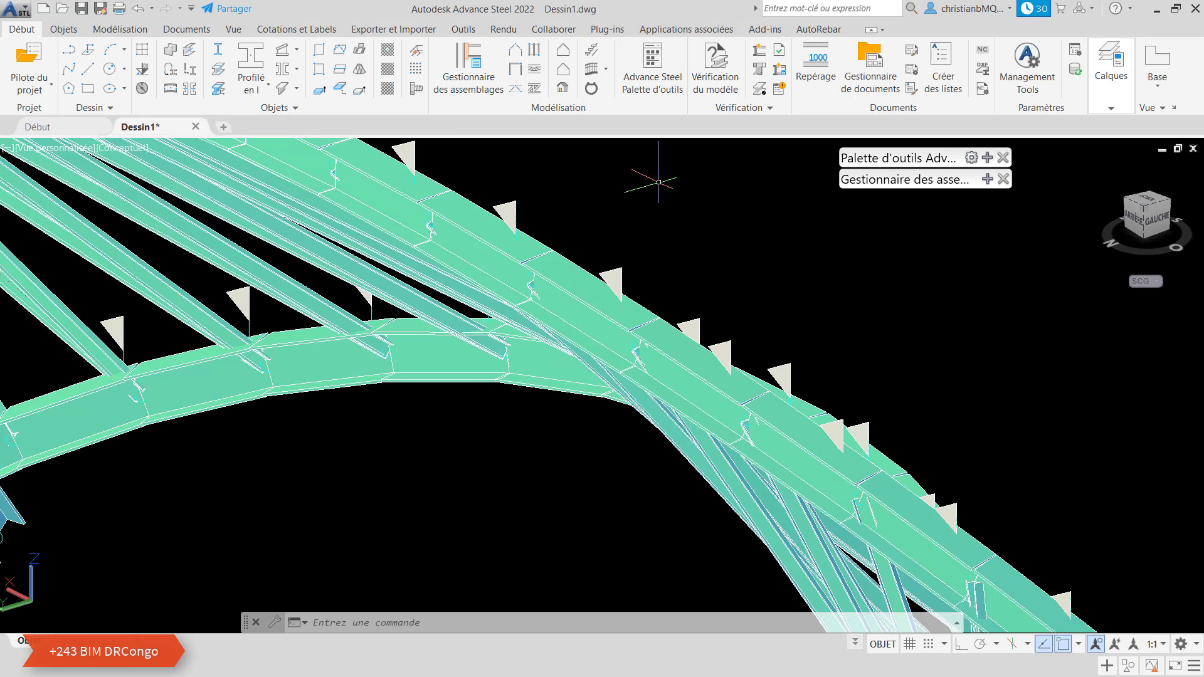
scroll(586, 290, down, 2)
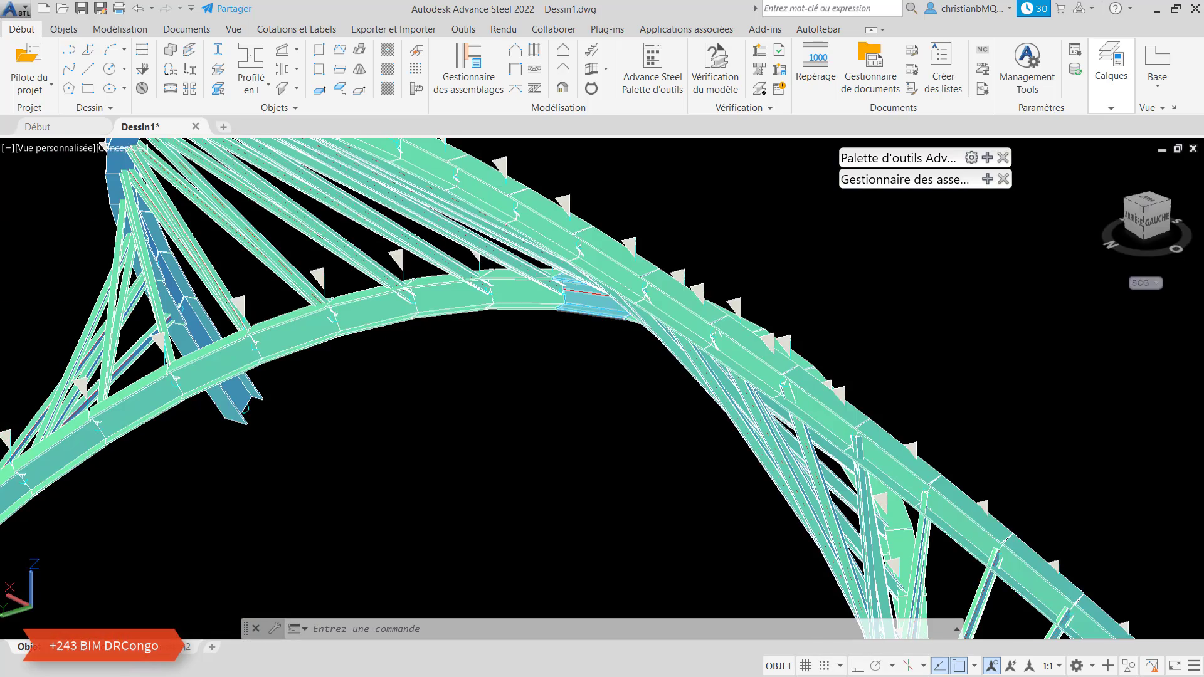
scroll(581, 276, down, 5)
scroll(662, 293, up, 2)
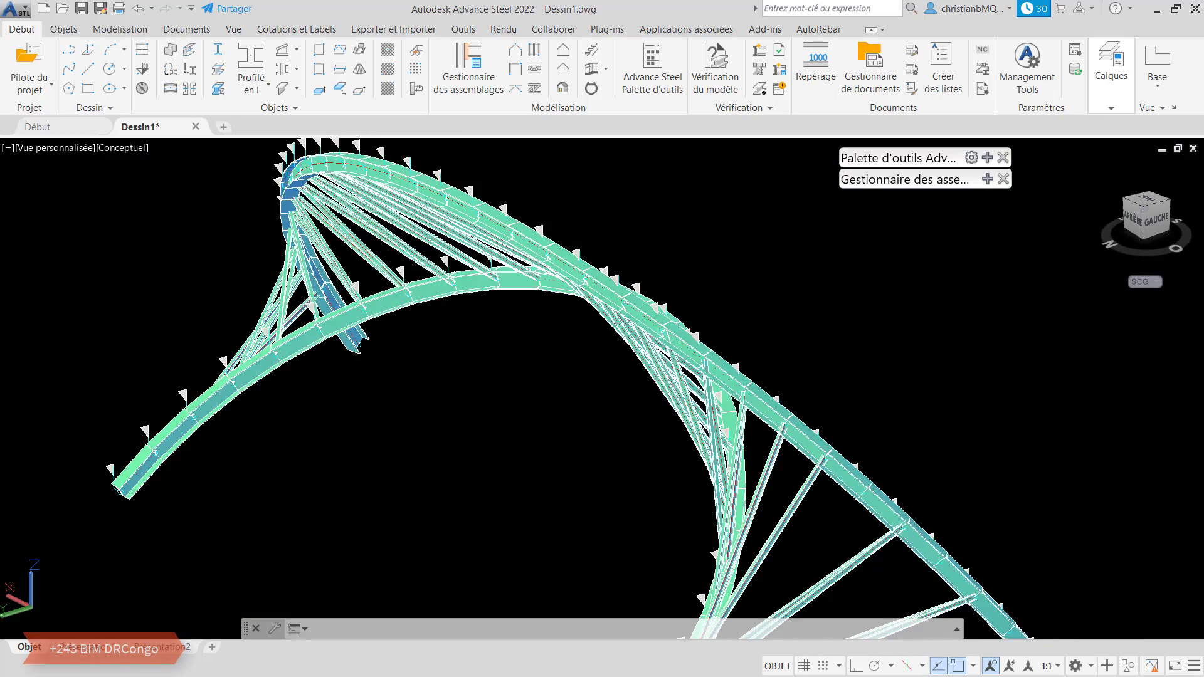
shift+middle_drag(662, 293, 536, 289)
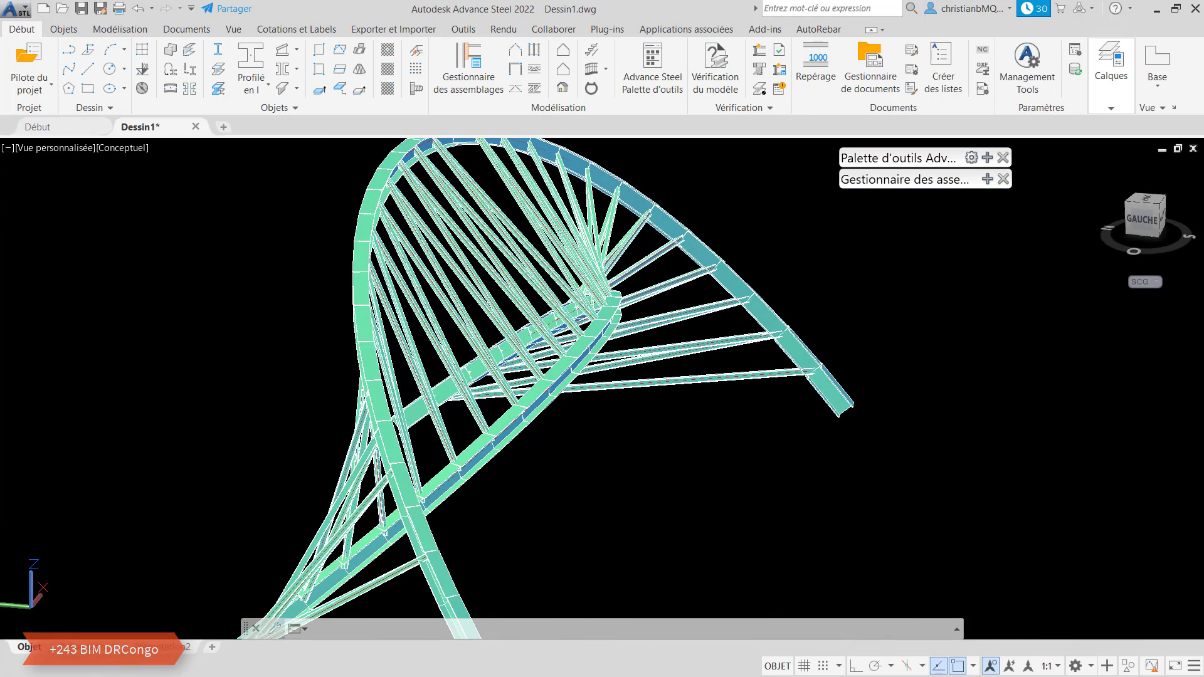